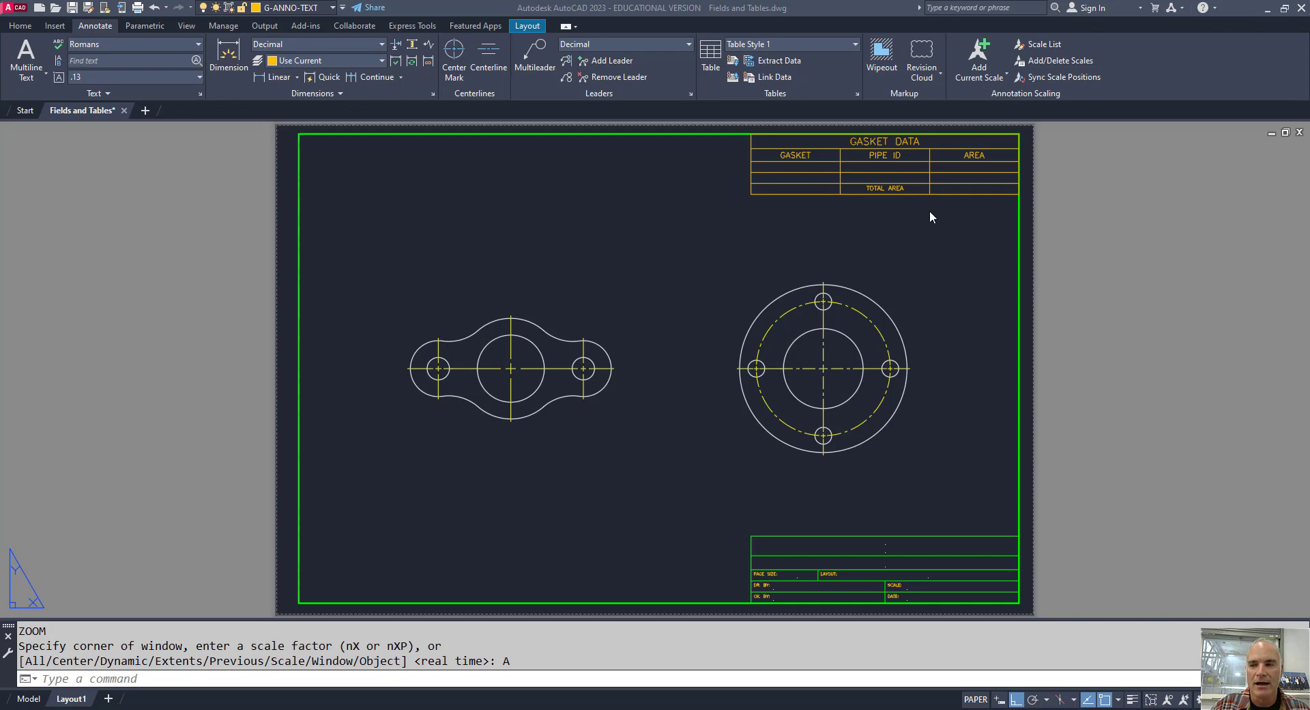
Enter EXHAUST FLANGE in the first empty cell under GASKET in the GASKET DATA table.
scroll(928, 207, up, 3)
scroll(790, 409, down, 4)
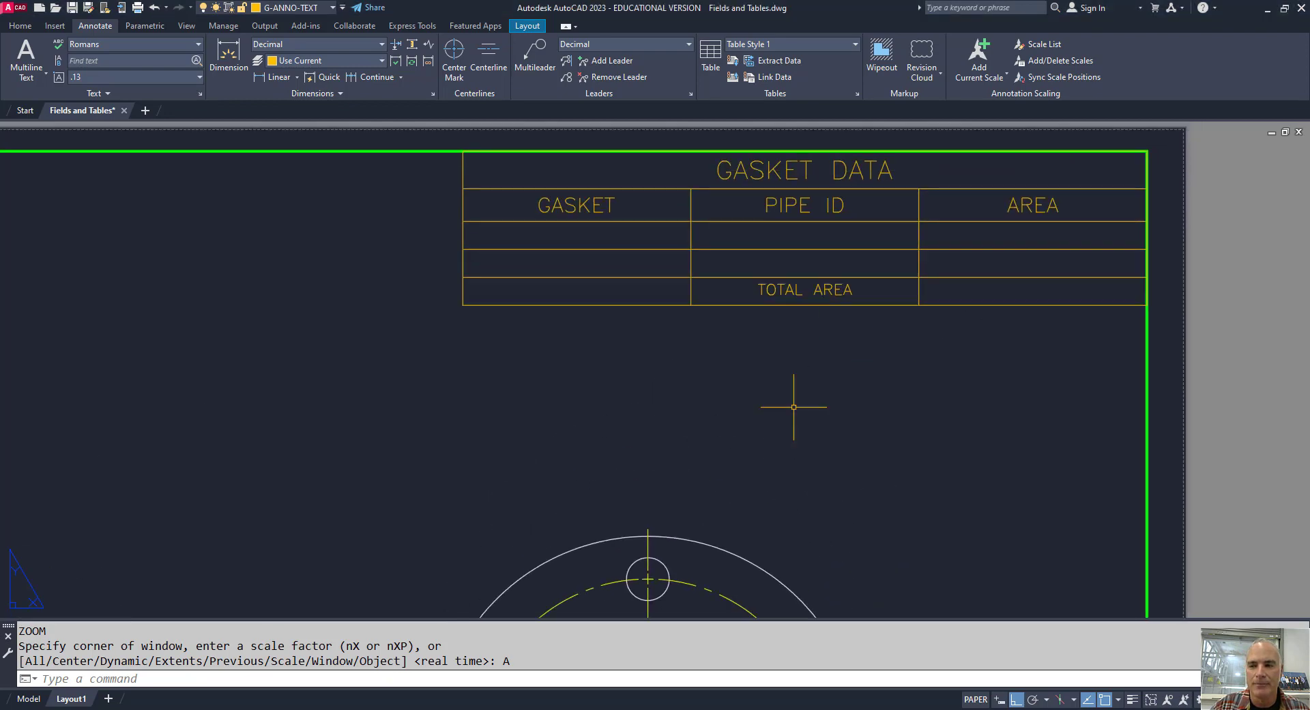
middle_drag(790, 395, 796, 342)
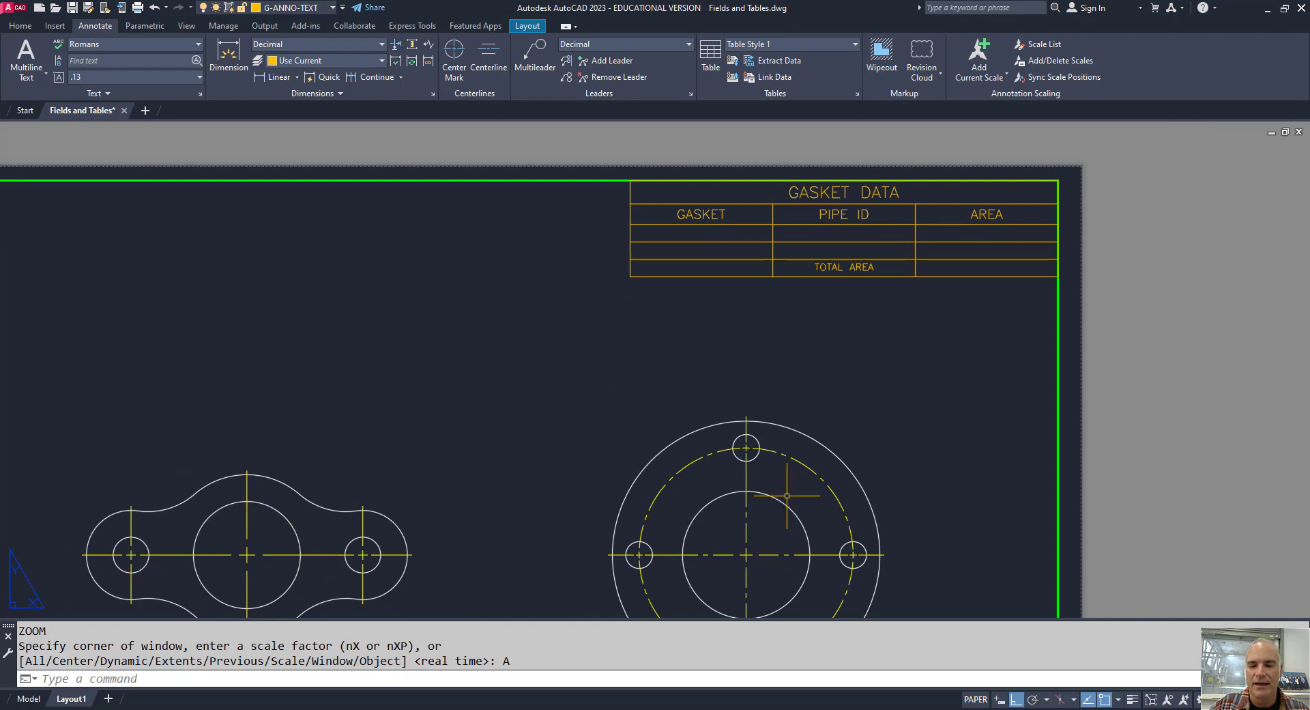
middle_drag(835, 499, 834, 440)
click(700, 174)
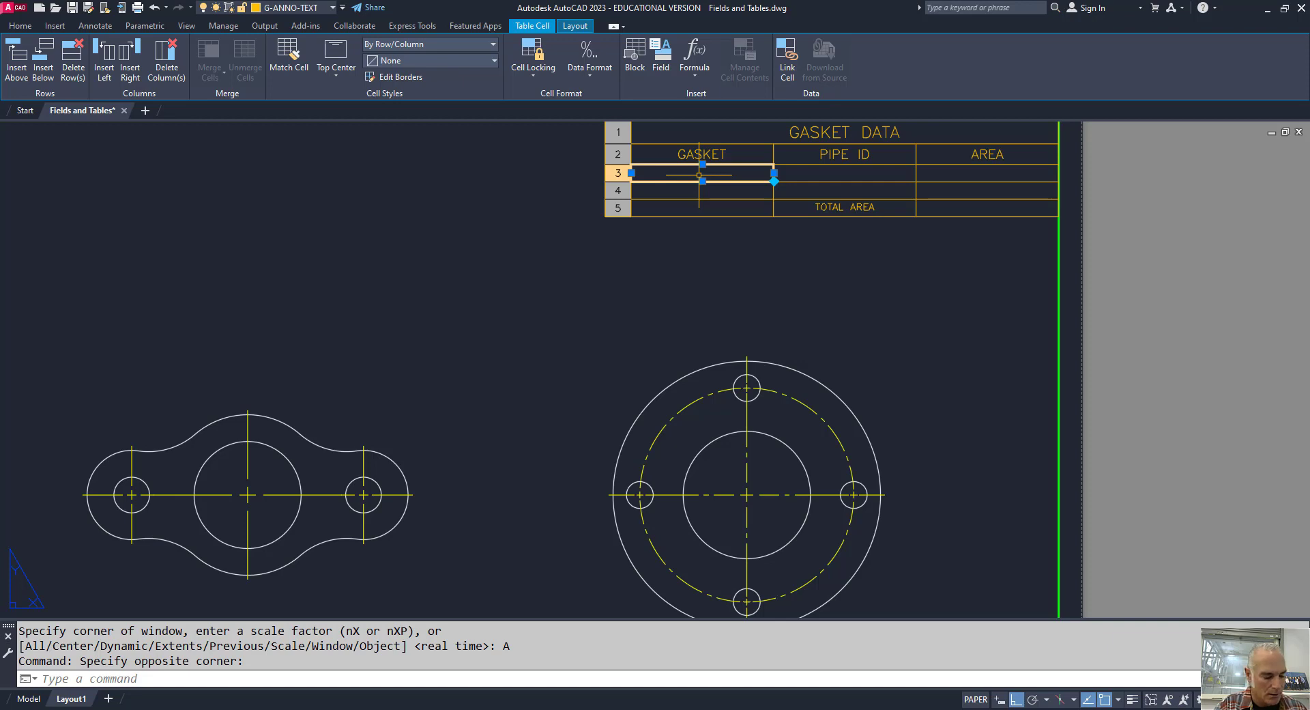
text(EXHAS)
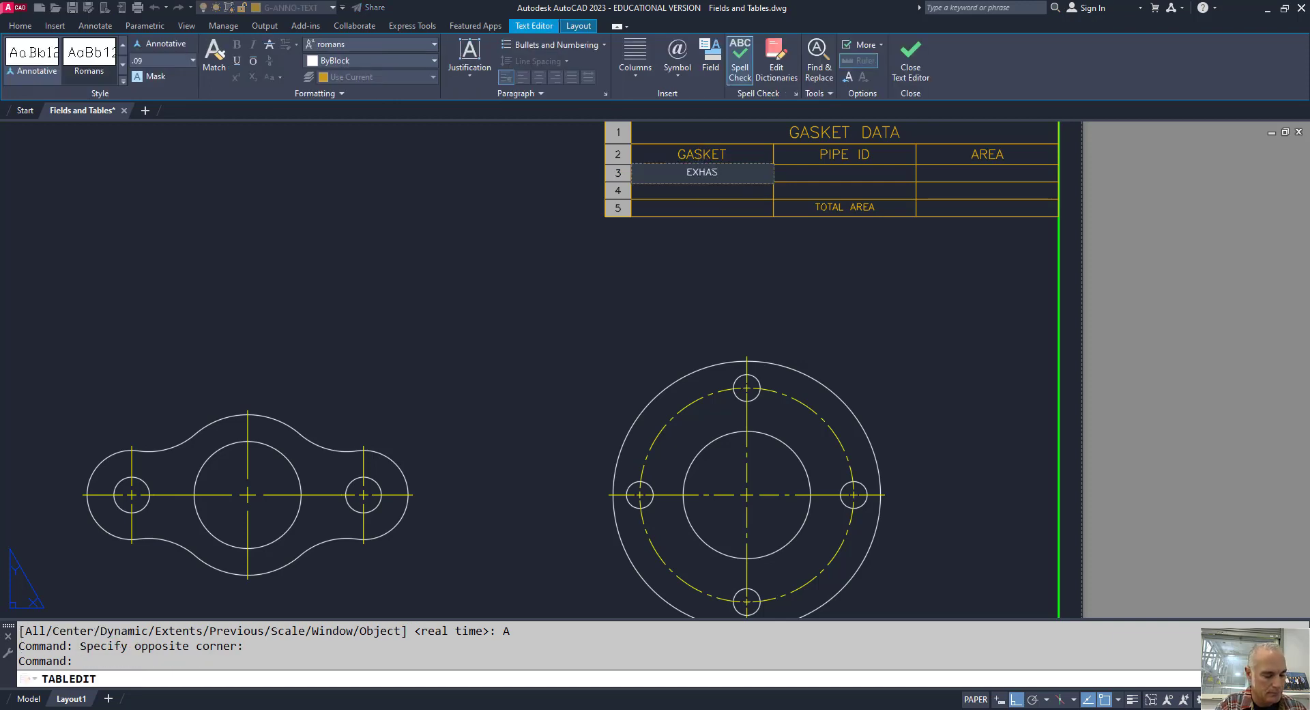
key(BackSpace)
text(UST  FLAN)
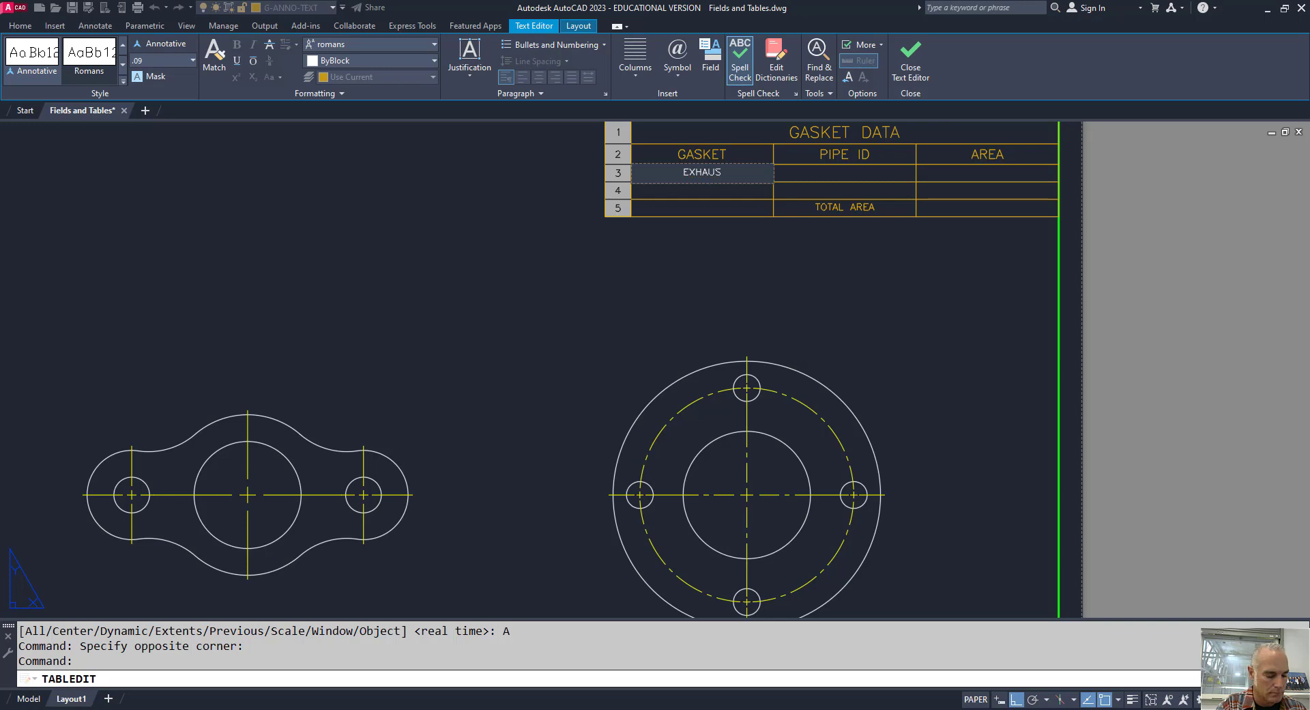
text(GE)
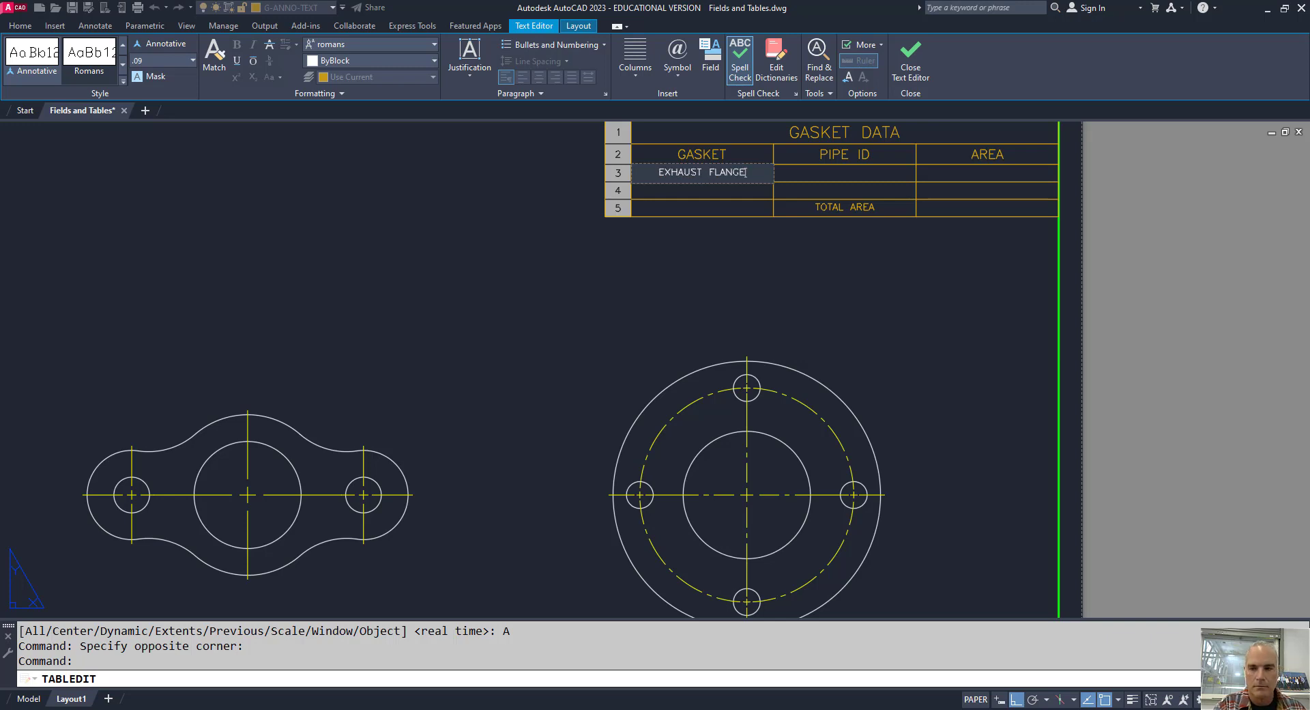
key(Return)
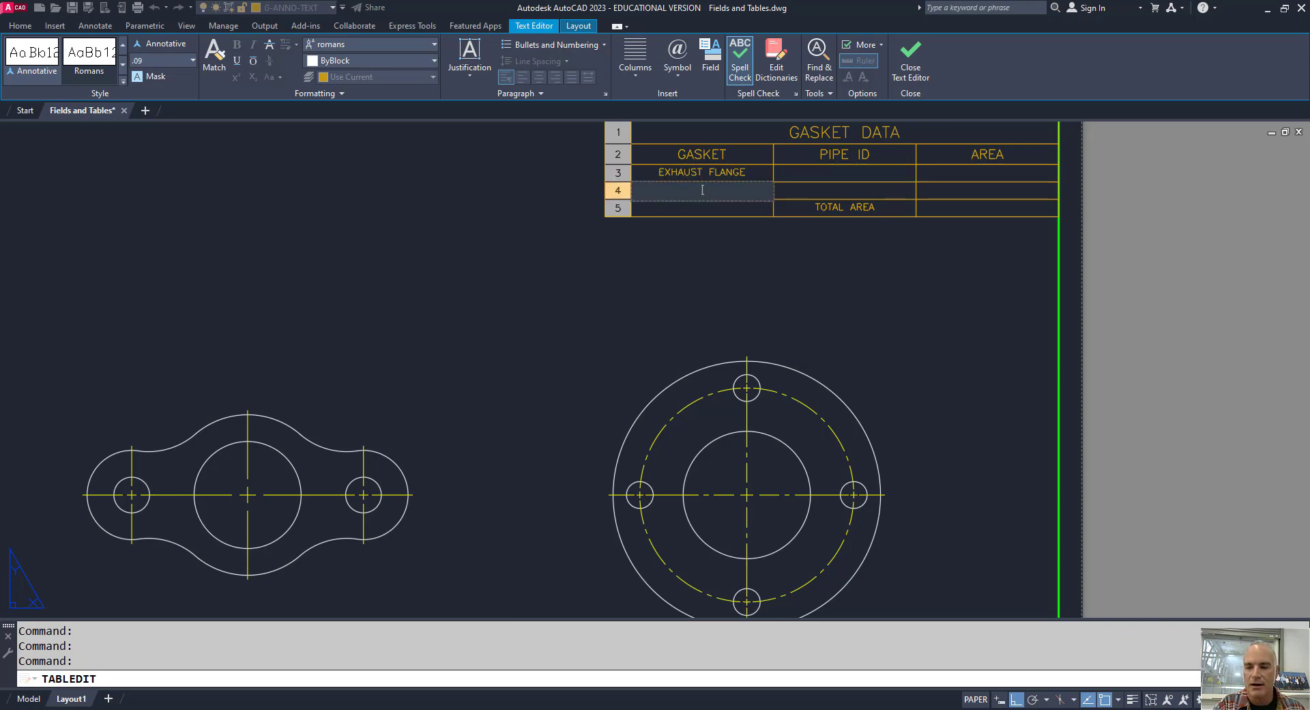
Enter PIPE FLANGE in the GASKET column cell below EXHAUST FLANGE and finish editing the table text.
text(PIPE)
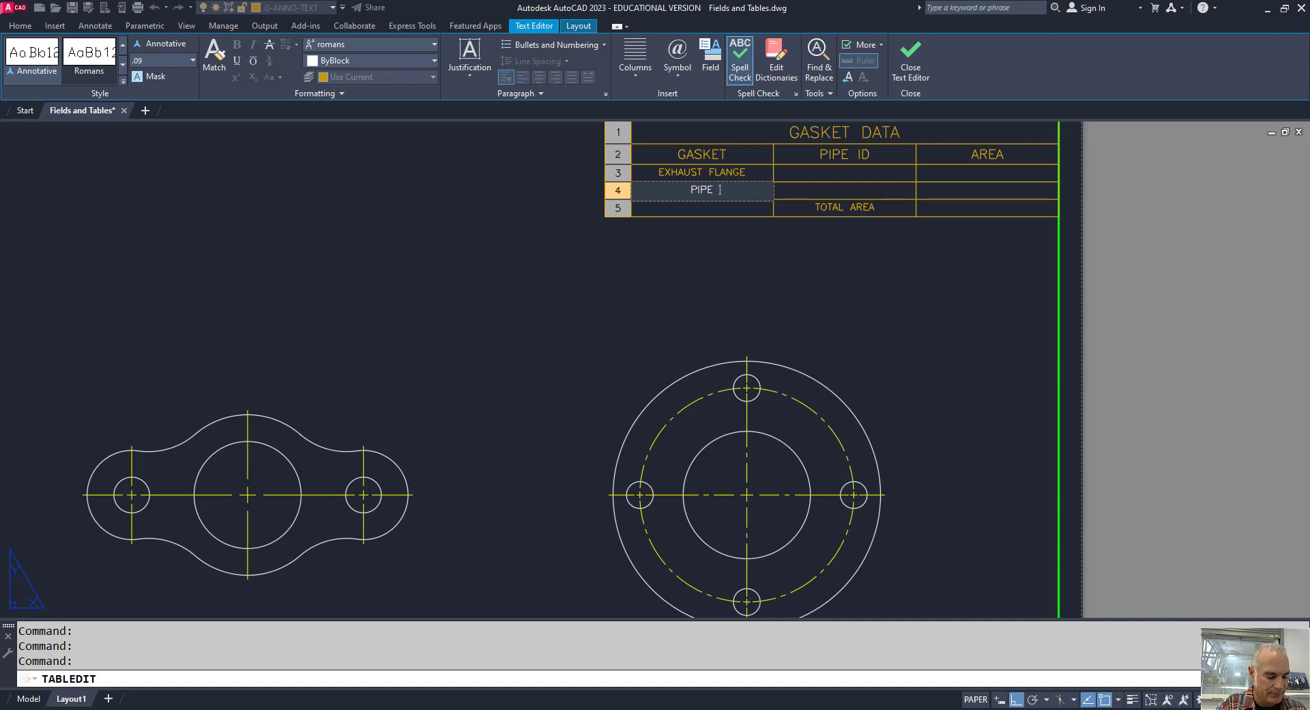
text( FLANGE)
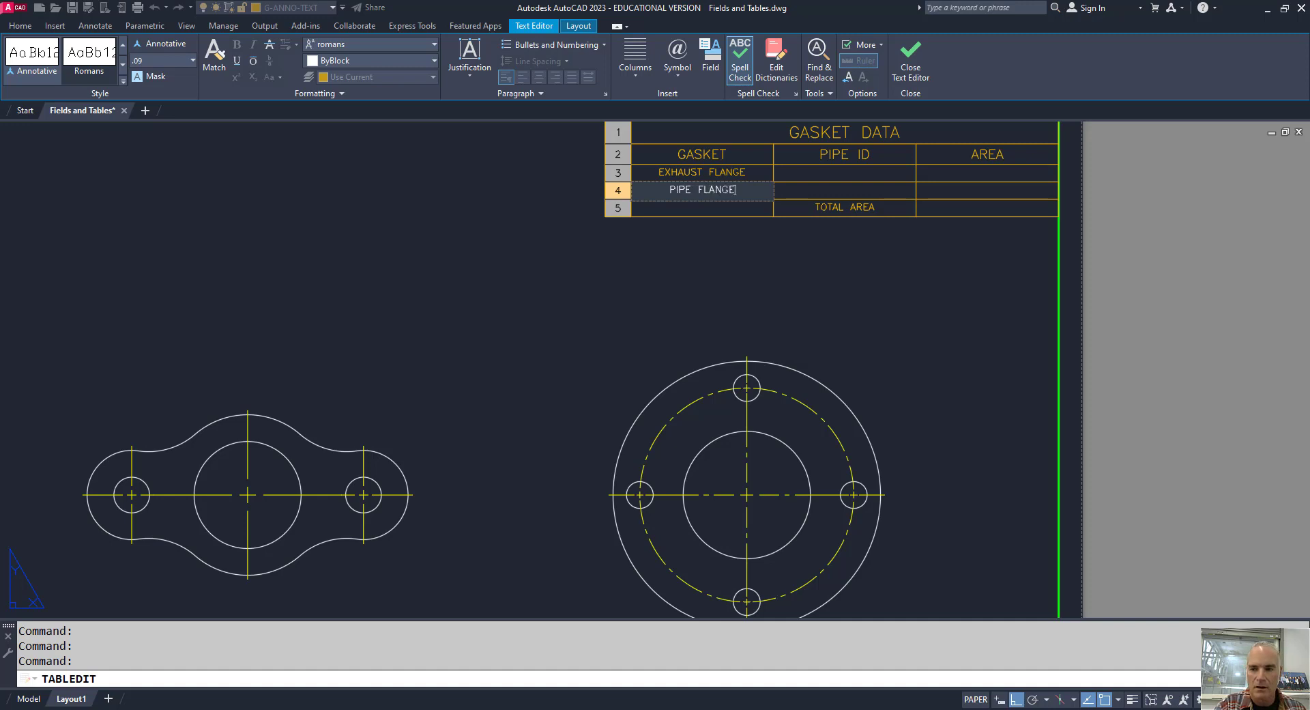
key(Tab)
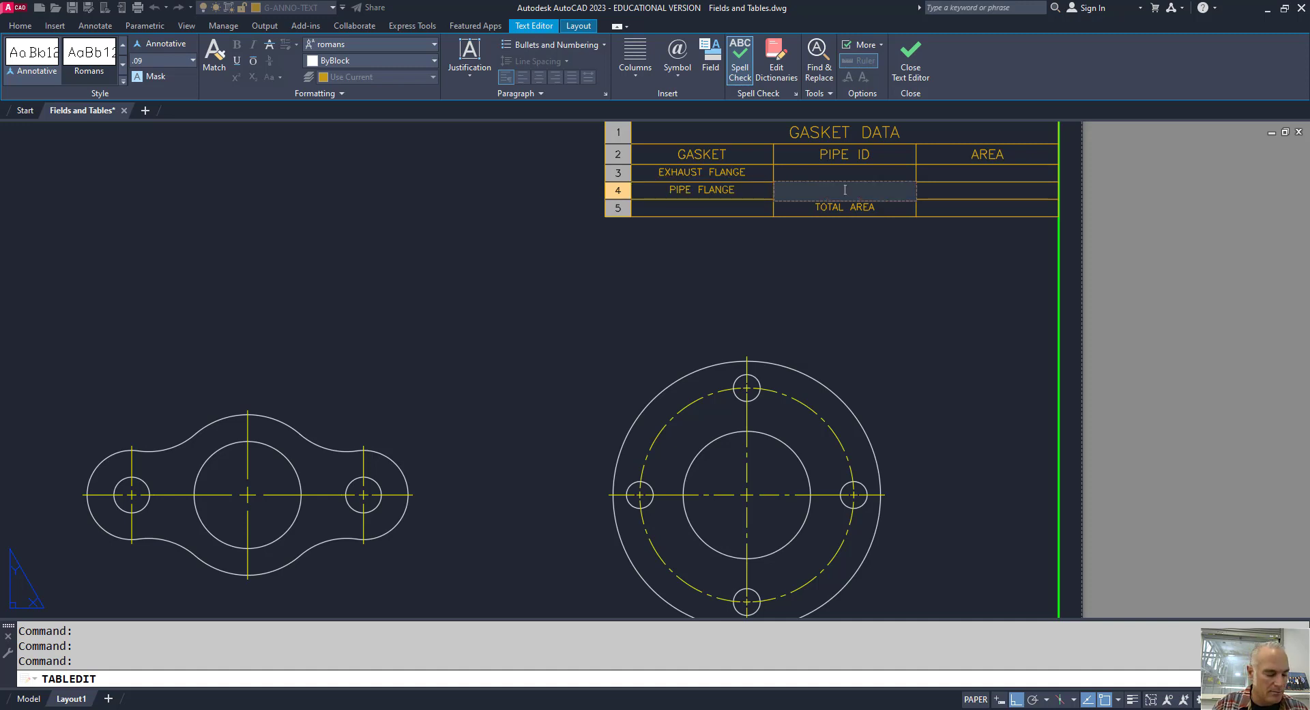
key(Escape)
key(Escape)
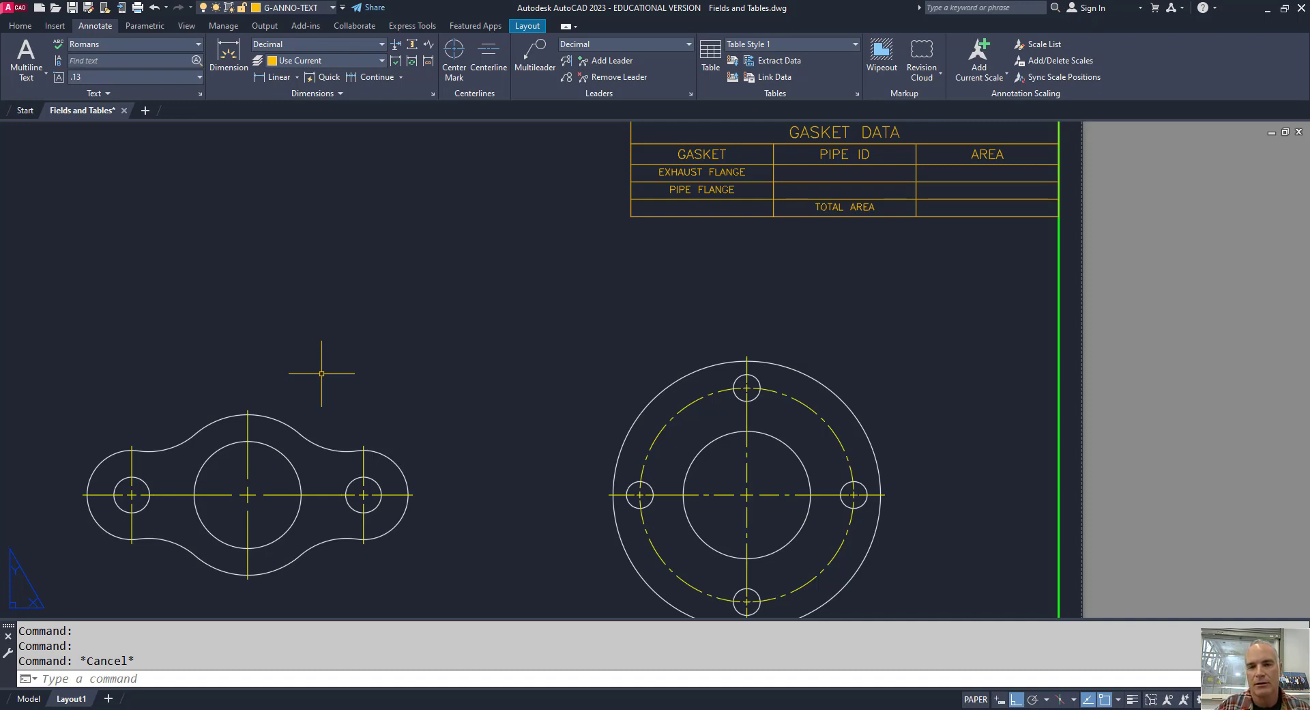
Start inserting a field of type Object in the PIPE ID cell of the EXHAUST FLANGE row.
click(806, 174)
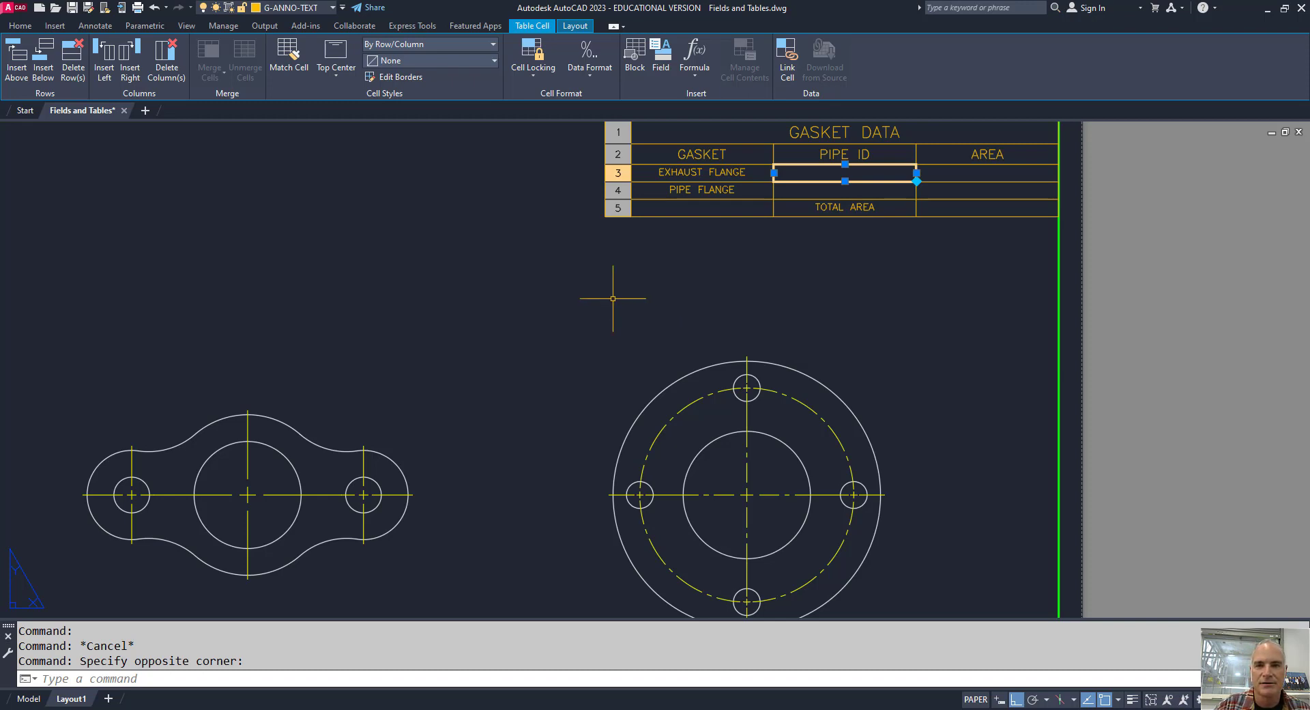
click(661, 62)
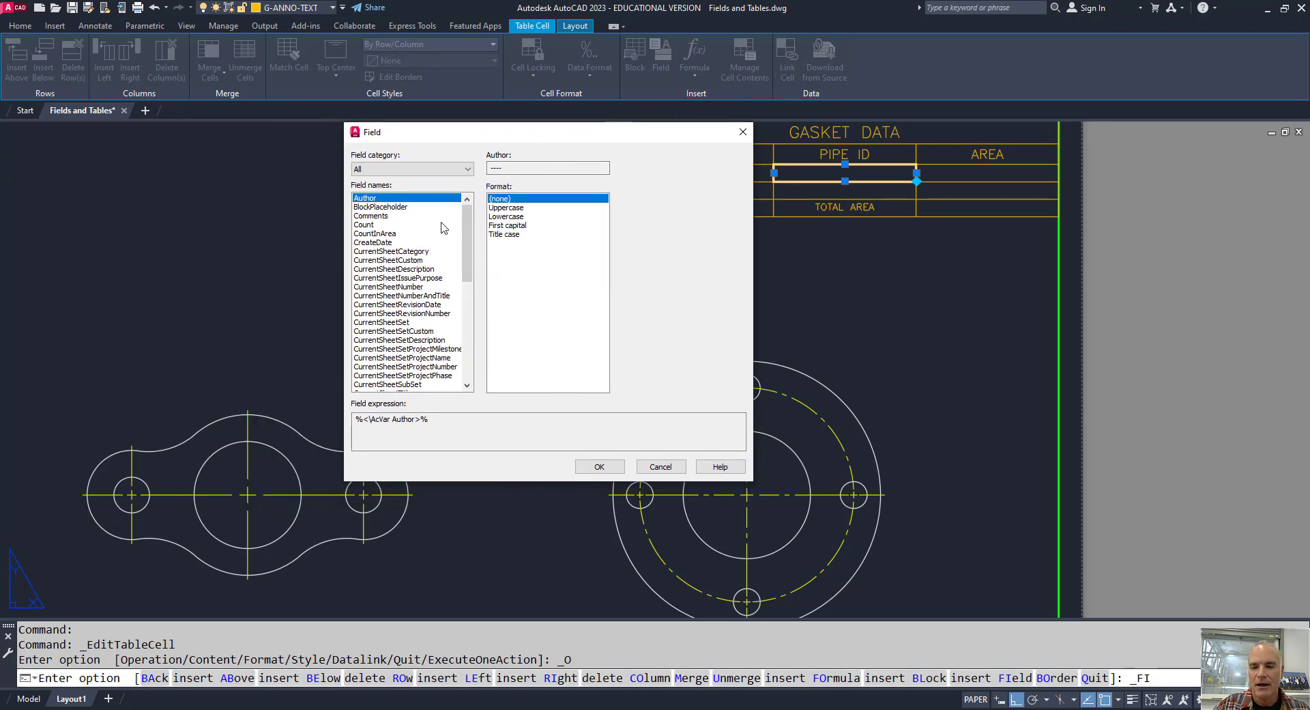
mouse_move(468, 232)
mouse_down()
mouse_move(468, 343)
mouse_move(467, 239)
mouse_up()
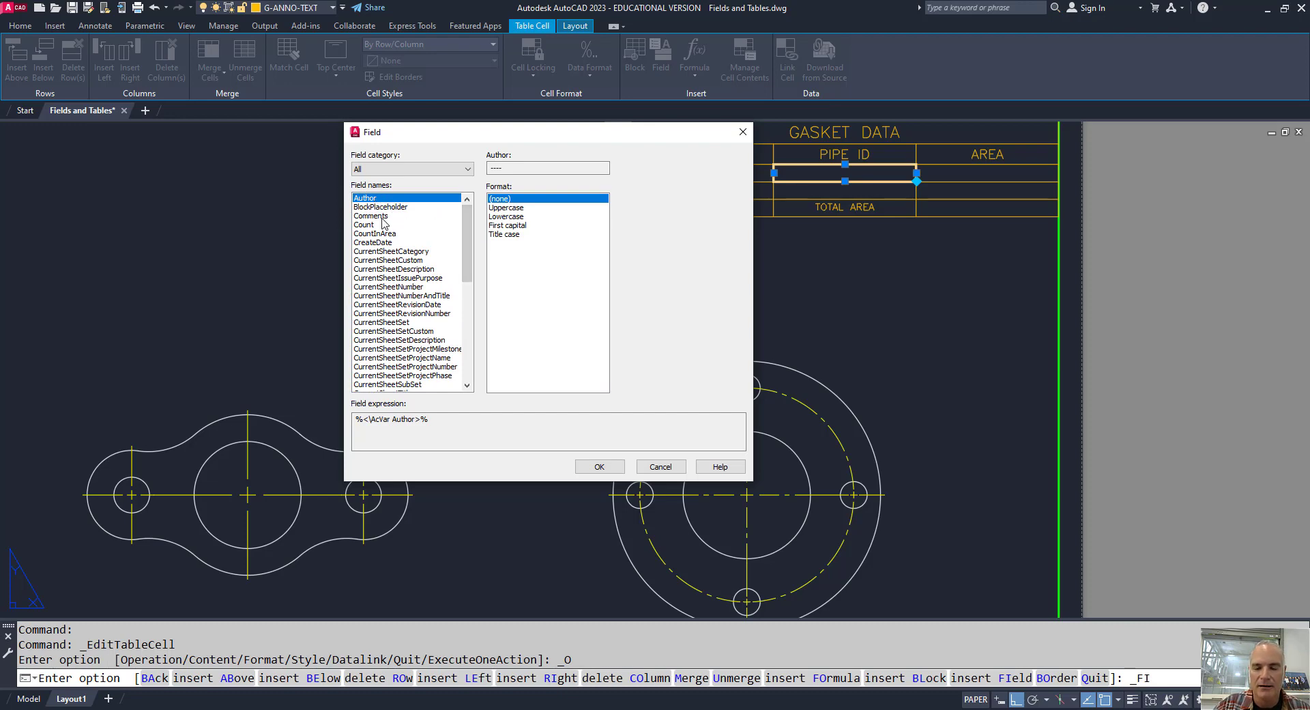
drag(467, 240, 467, 294)
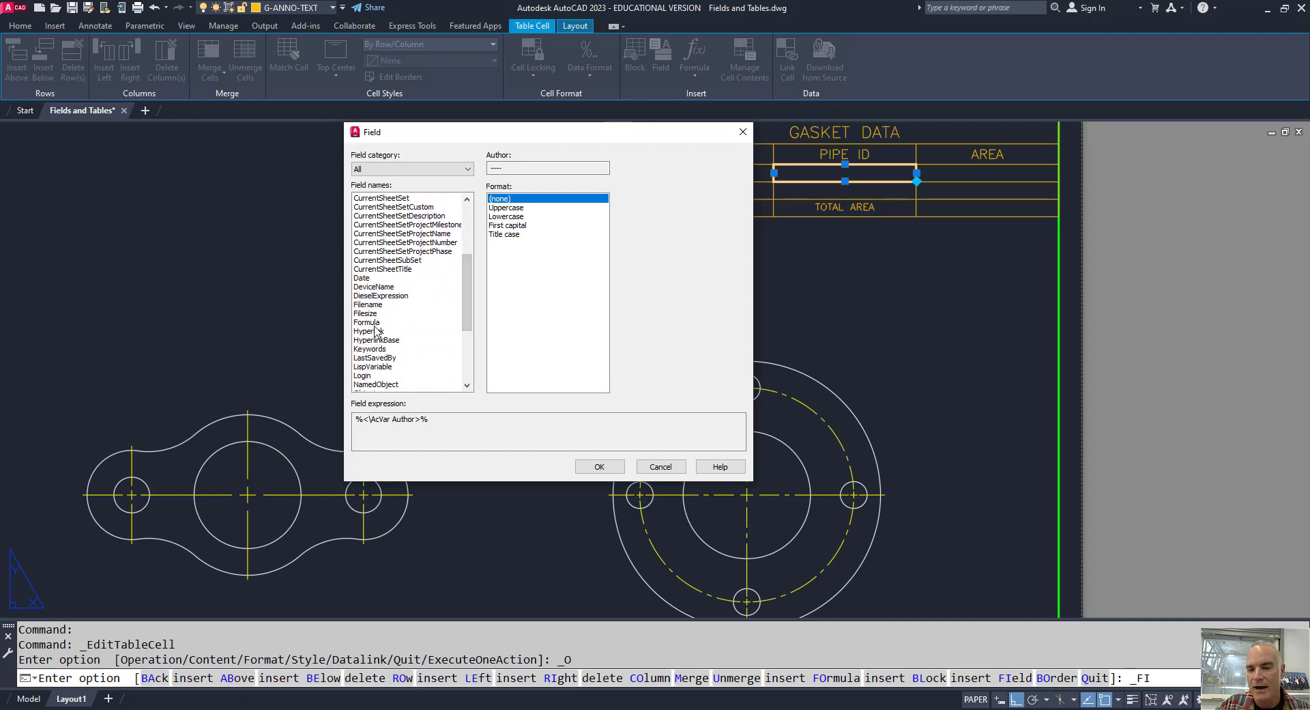
drag(468, 320, 476, 367)
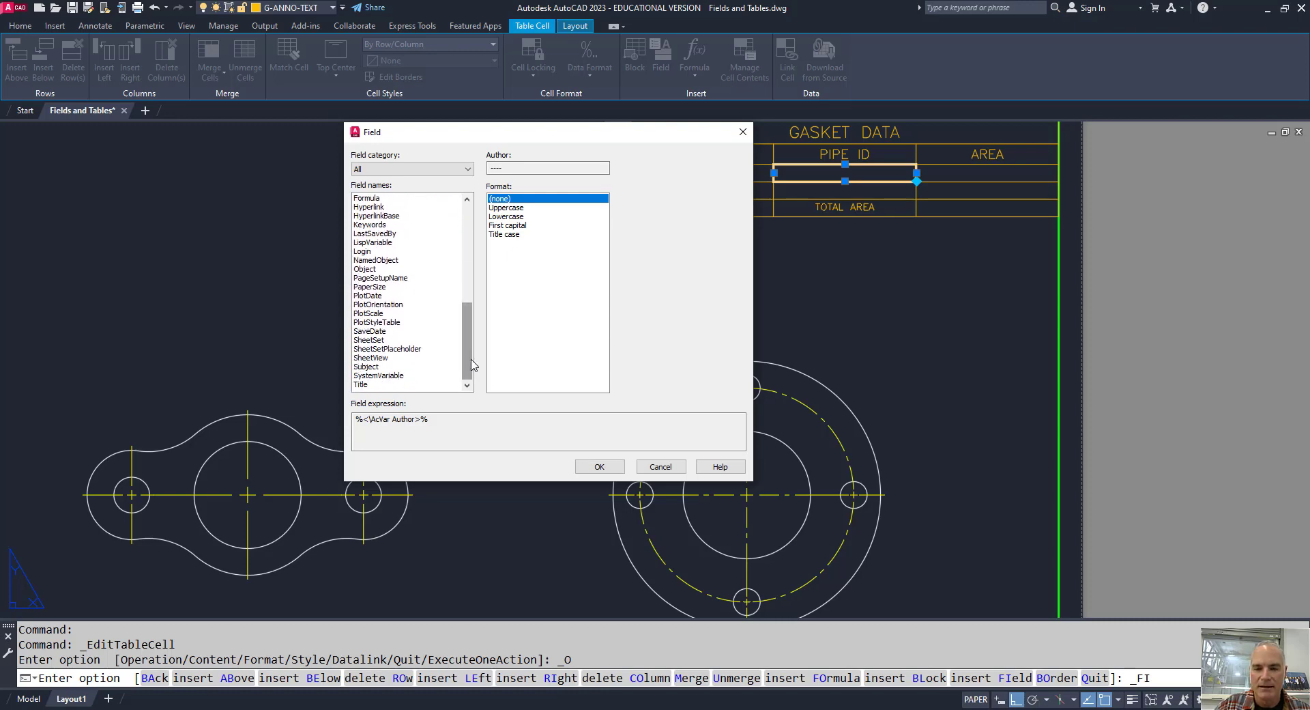
click(372, 269)
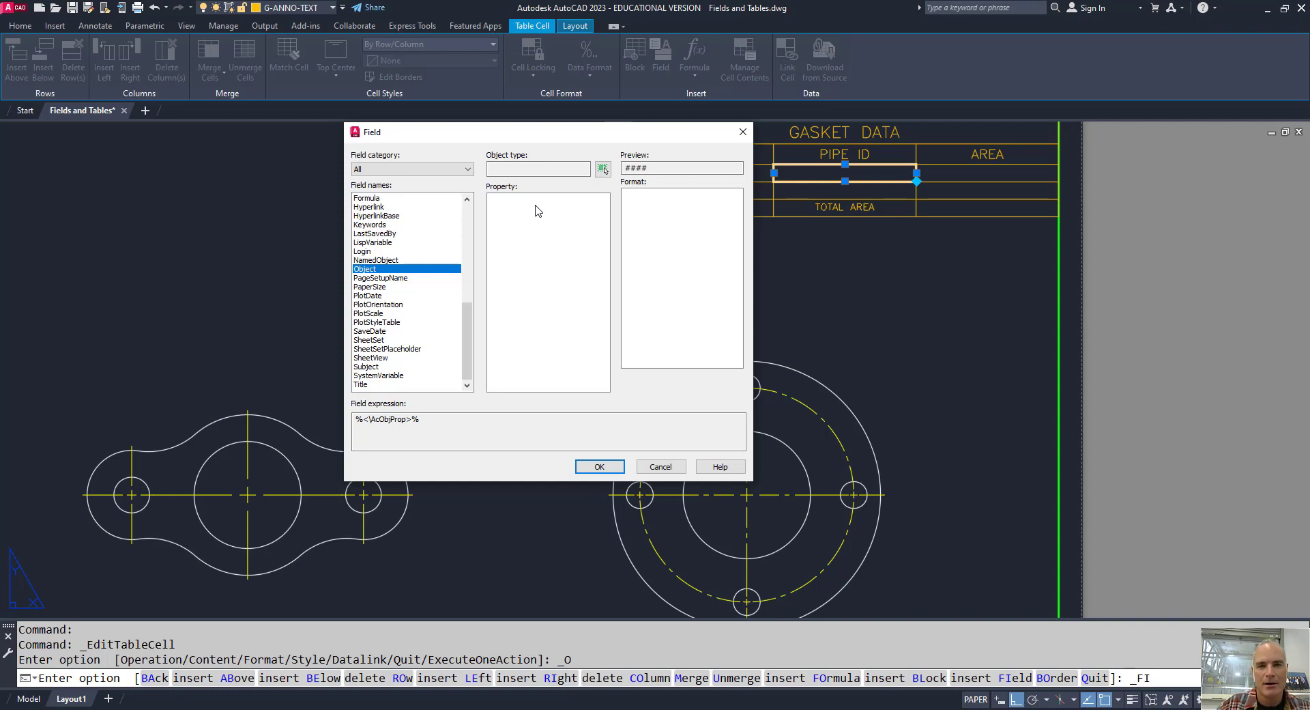
Link the EXHAUST FLANGE row's field to the Diameter of the exhaust gasket's large central circle and insert it.
click(601, 169)
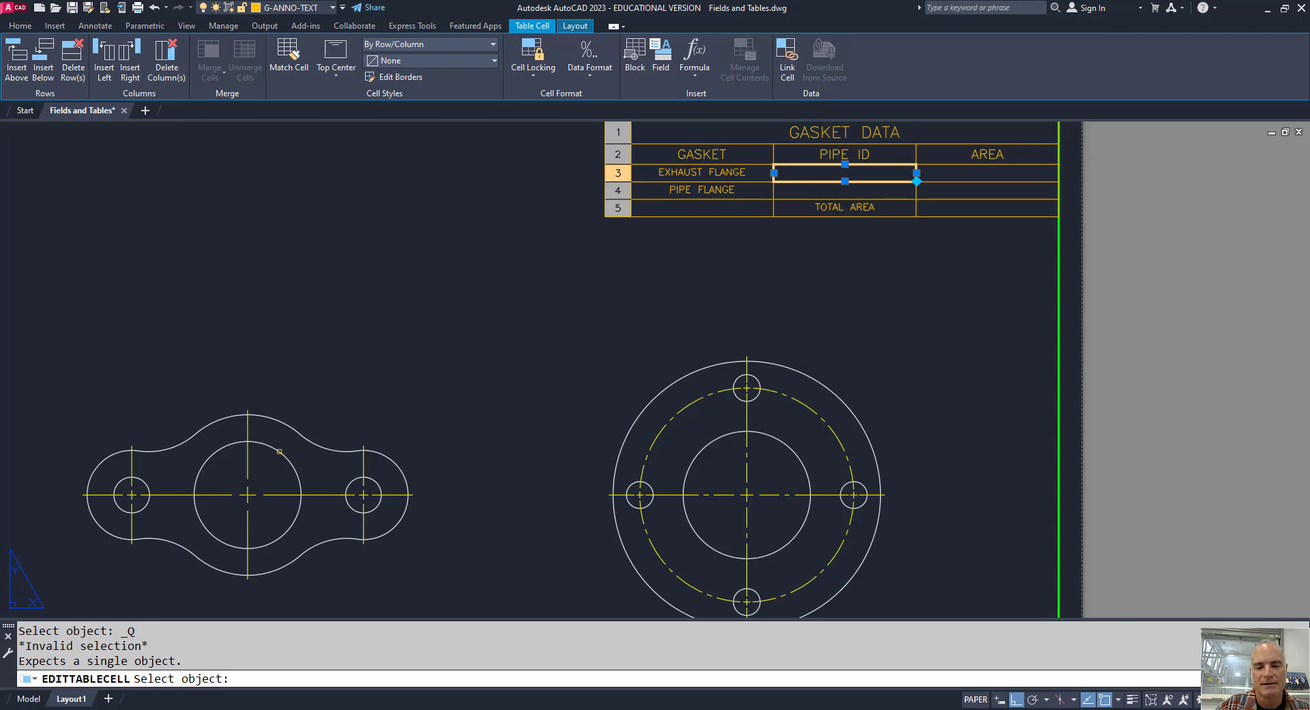
click(285, 457)
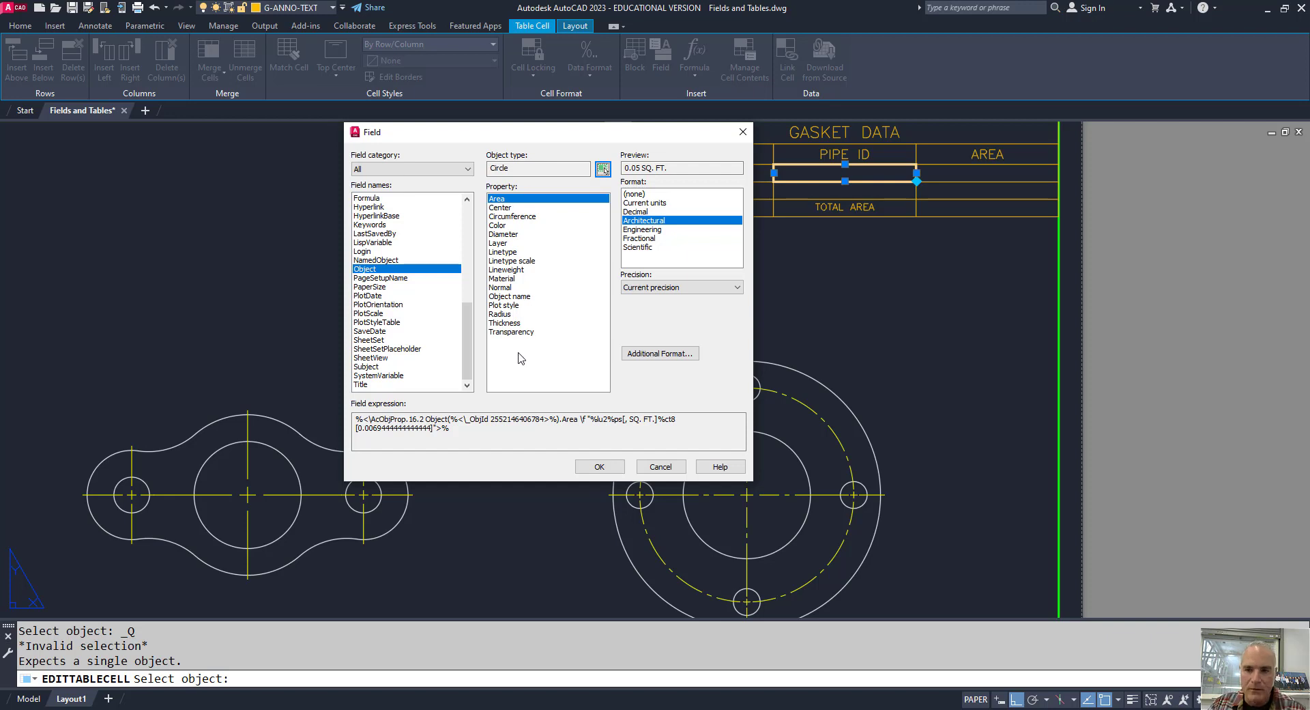
click(505, 234)
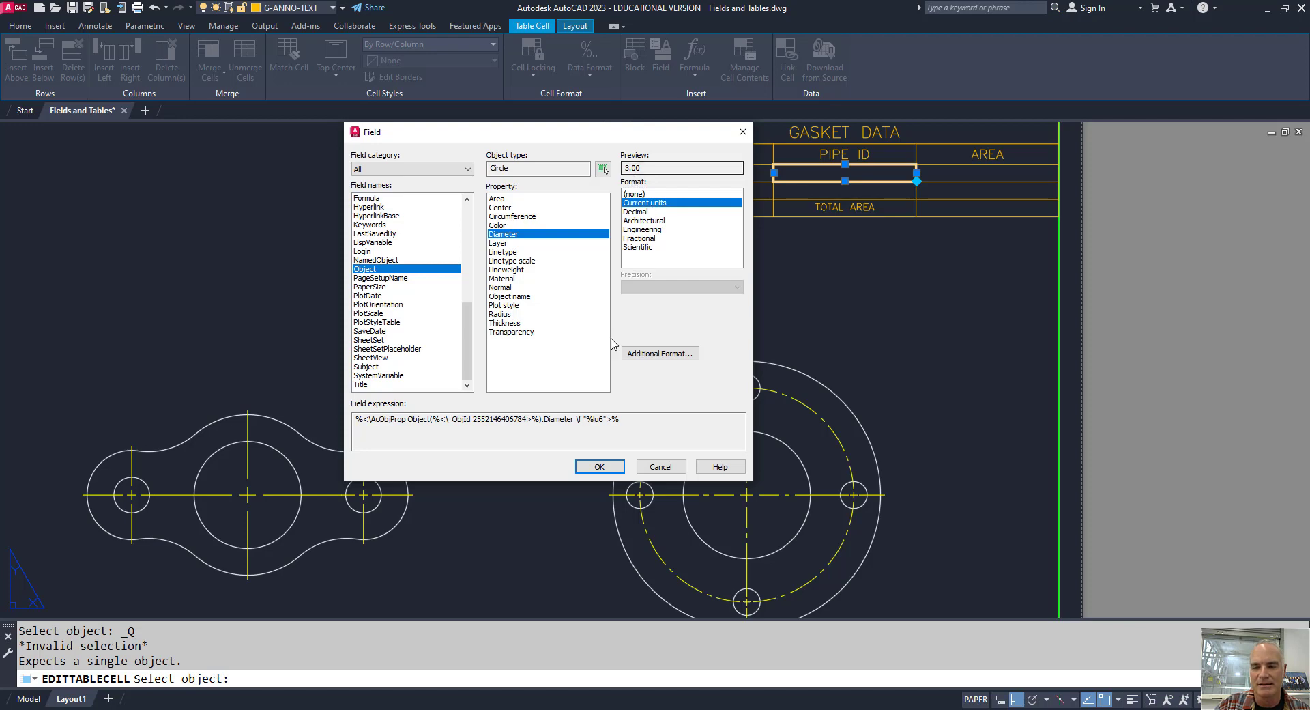
click(600, 467)
scroll(859, 173, up, 6)
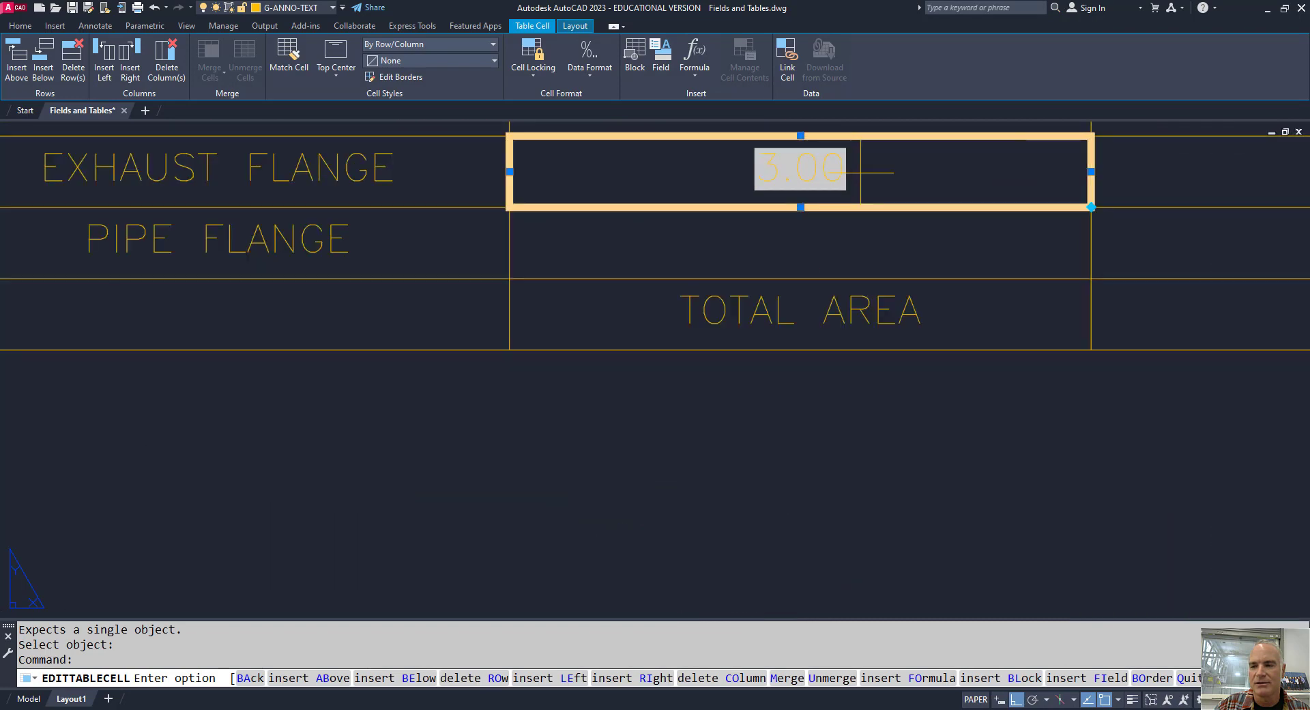
scroll(861, 173, up, 2)
middle_drag(861, 173, 848, 251)
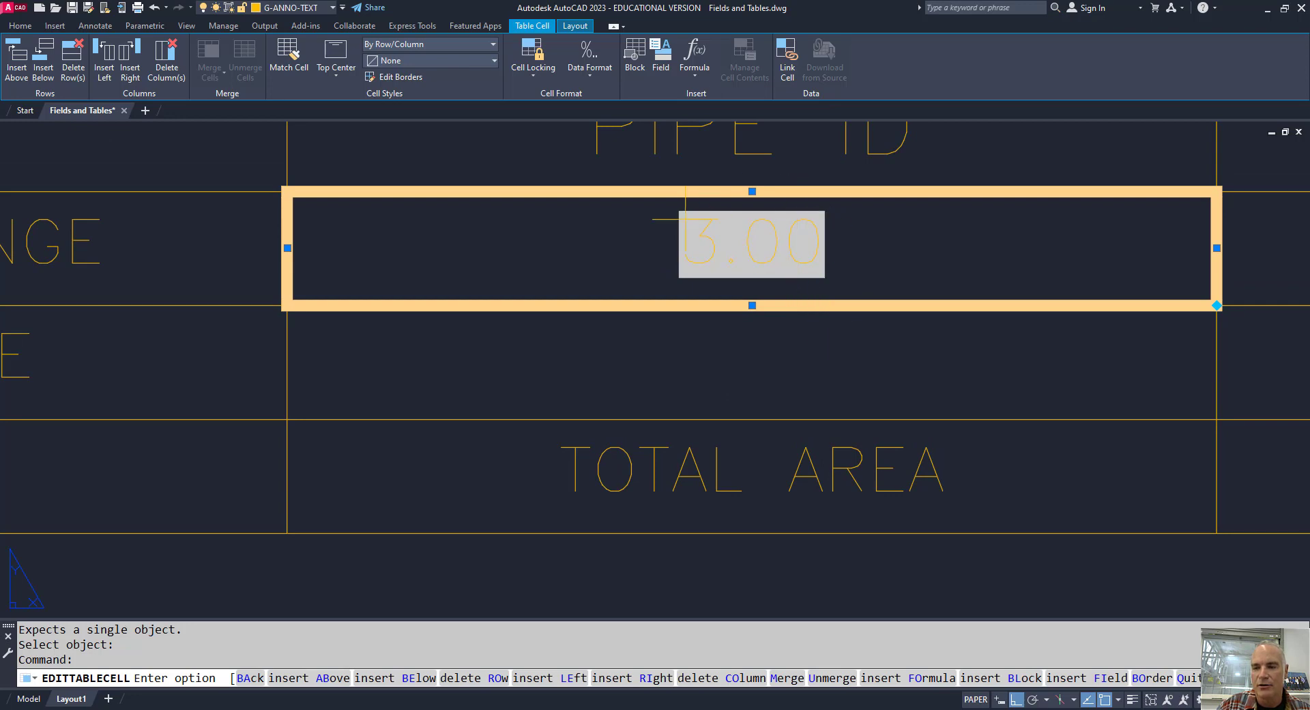
scroll(793, 380, down, 4)
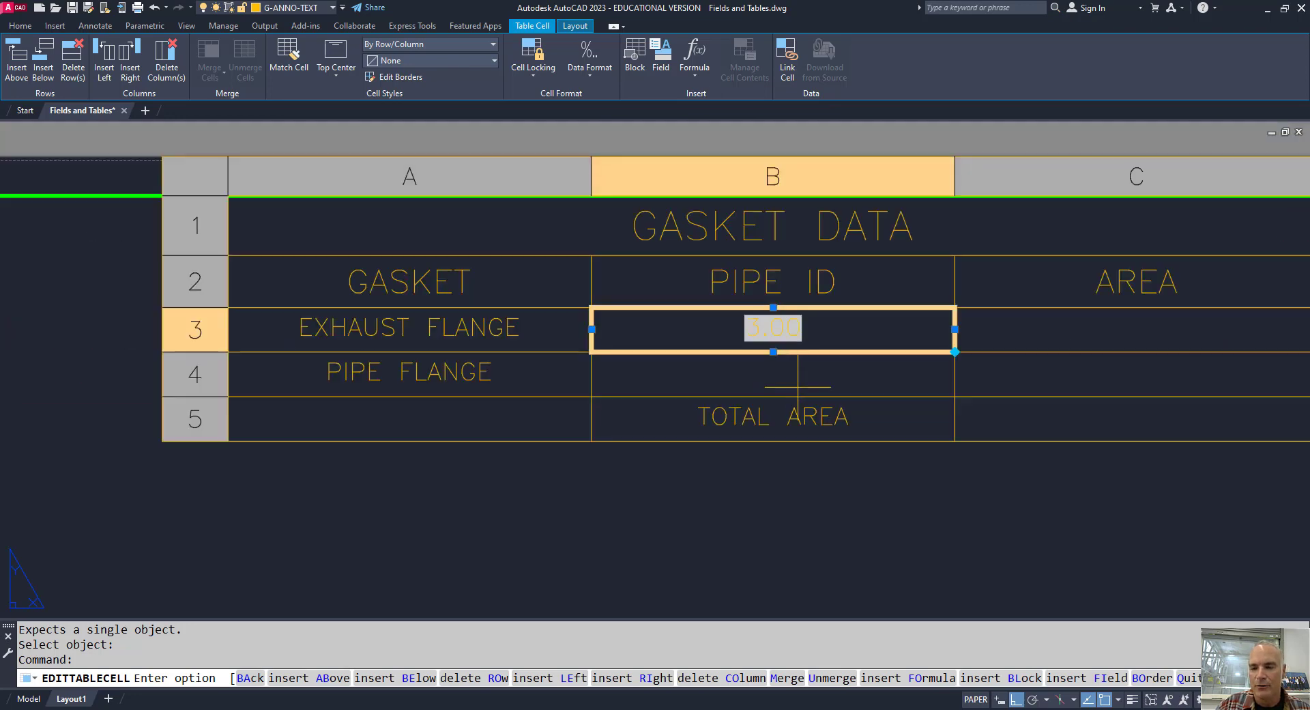
middle_drag(795, 389, 764, 361)
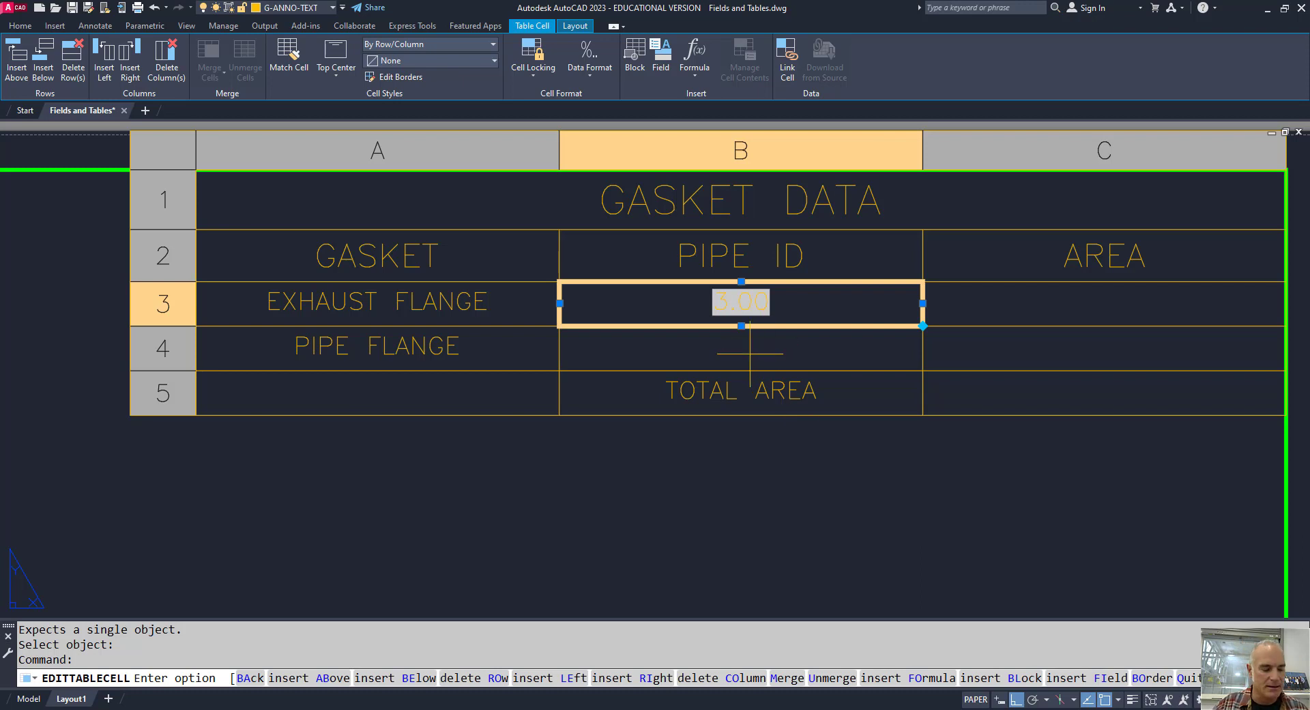
key(Escape)
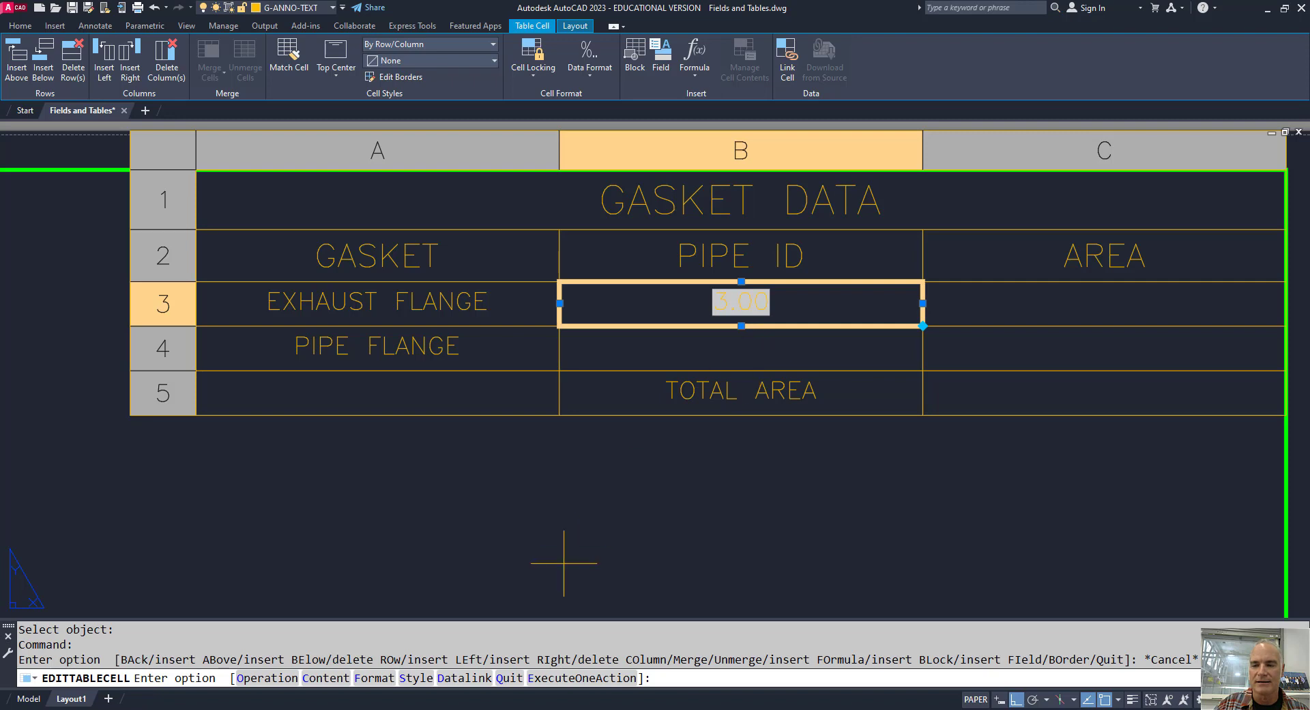
key(Escape)
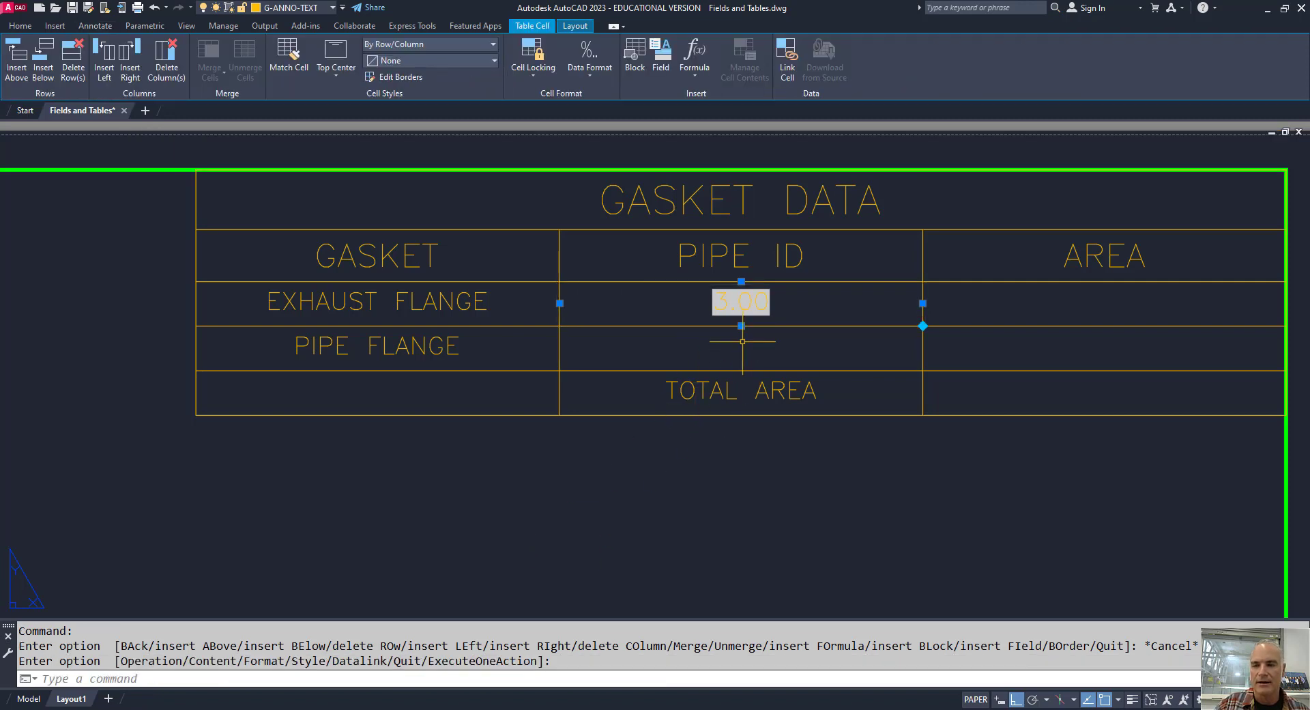
Insert an Object field in the PIPE FLANGE row's PIPE ID cell showing the Diameter of the round gasket's central circle.
click(743, 341)
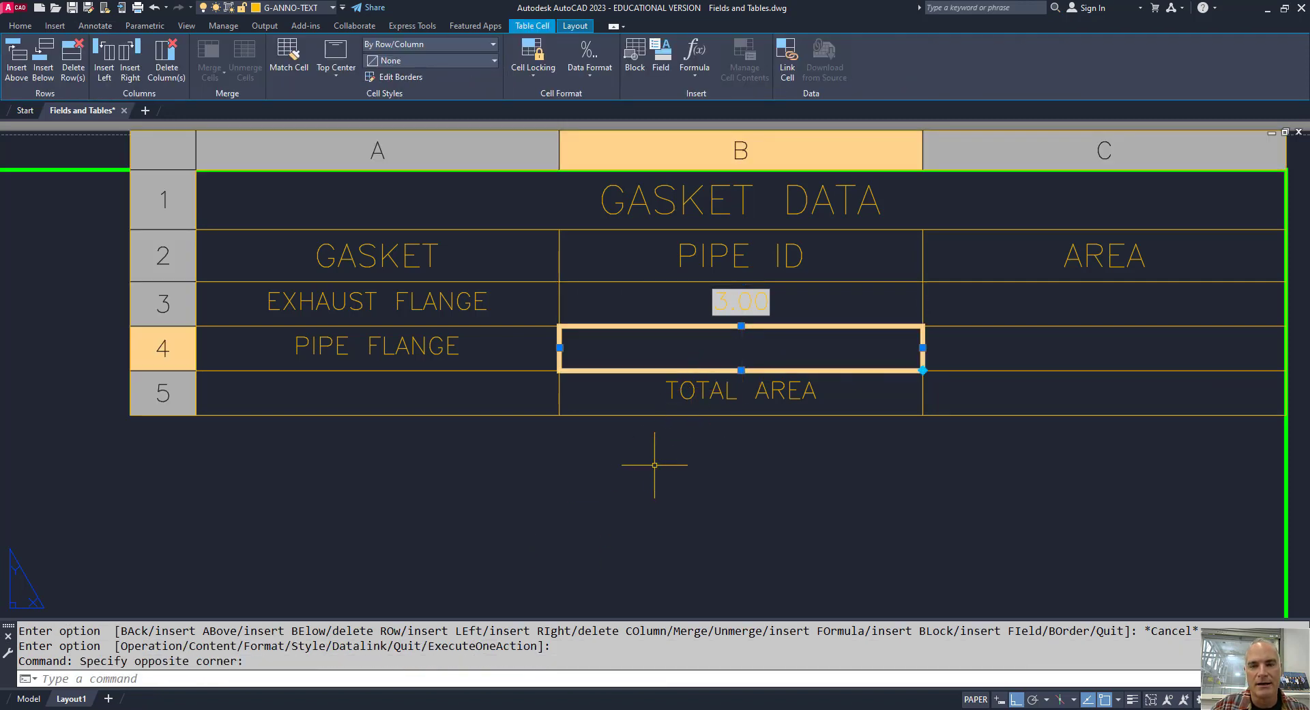
scroll(654, 464, down, 5)
middle_drag(670, 383, 646, 326)
click(664, 67)
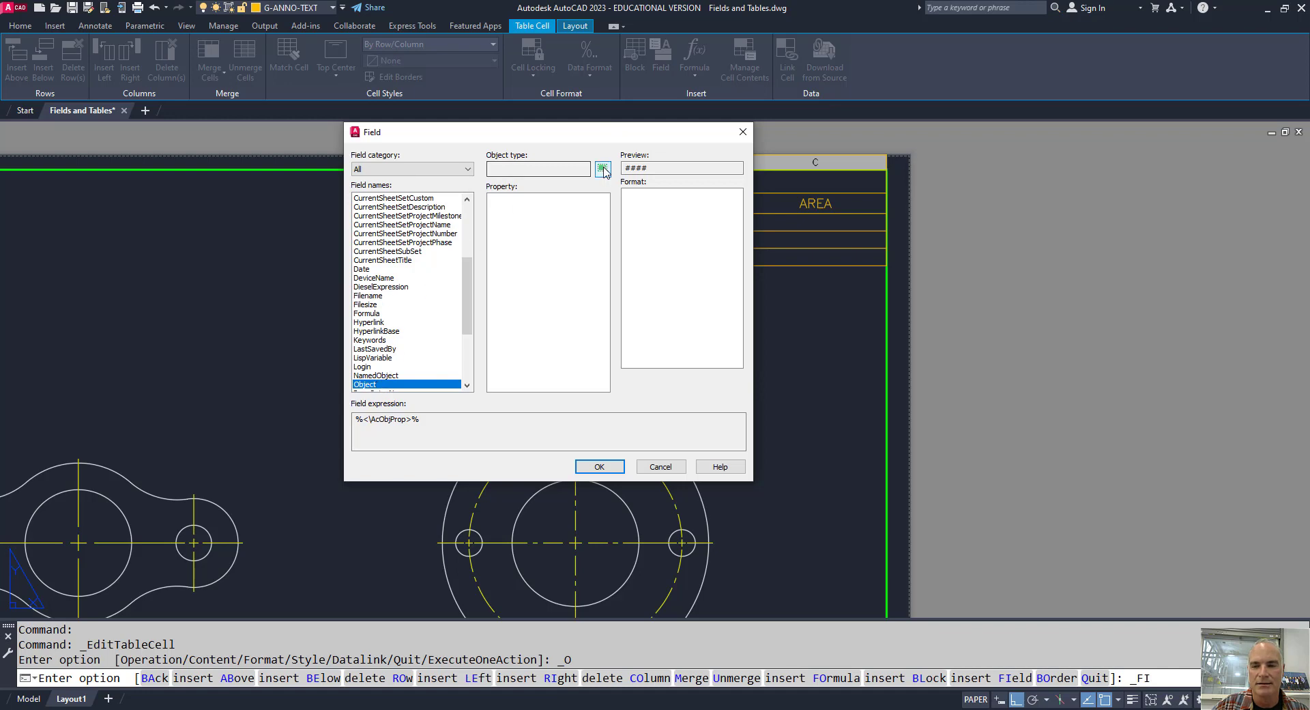
click(603, 168)
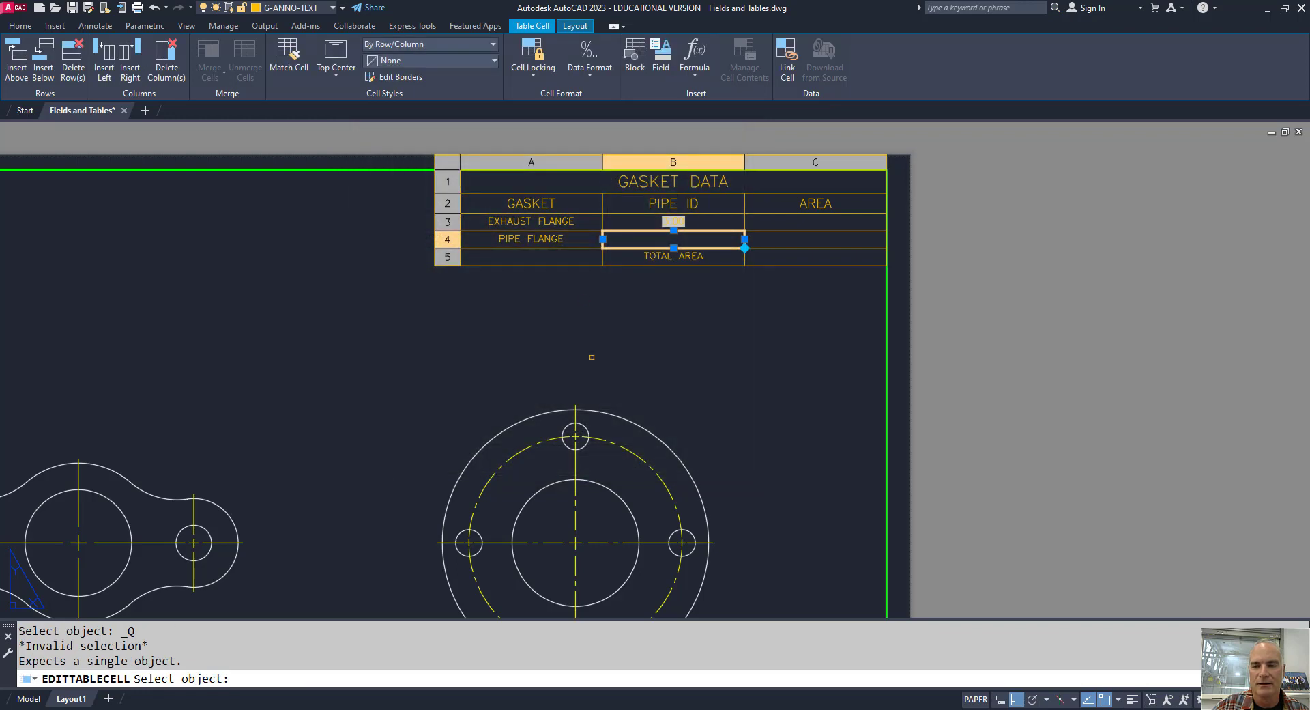
click(602, 483)
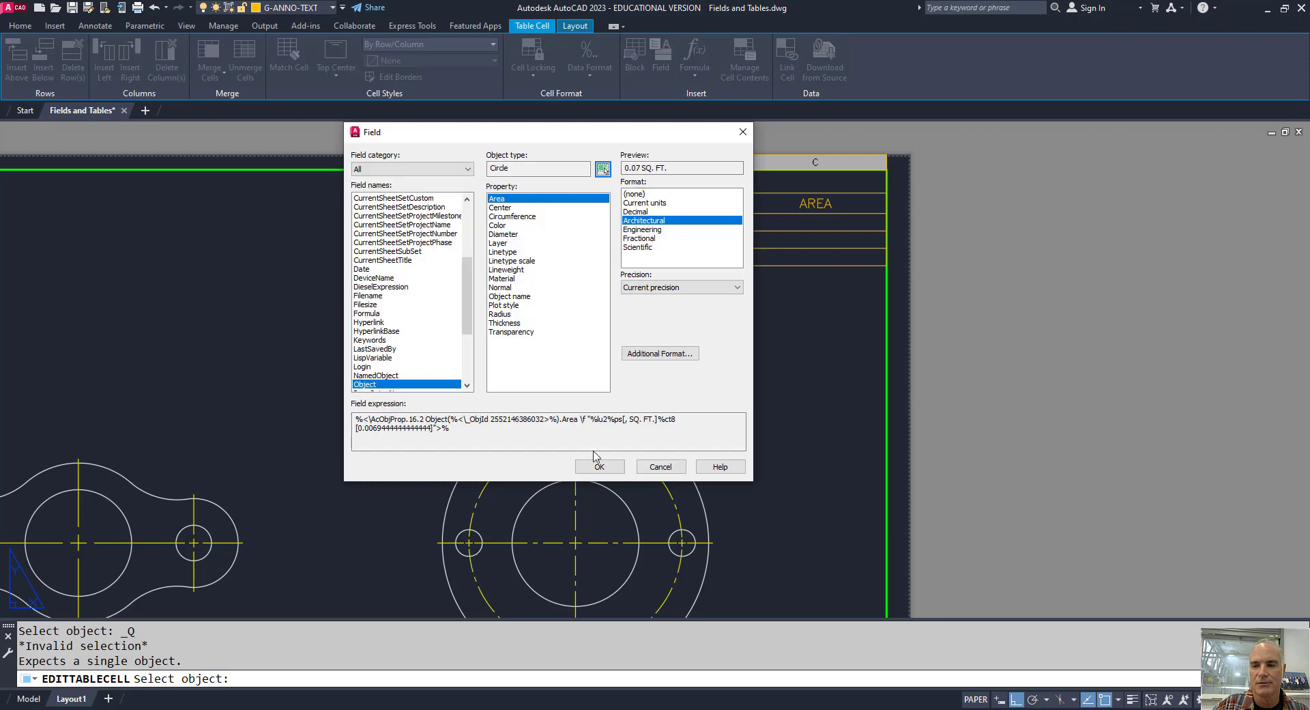
click(514, 234)
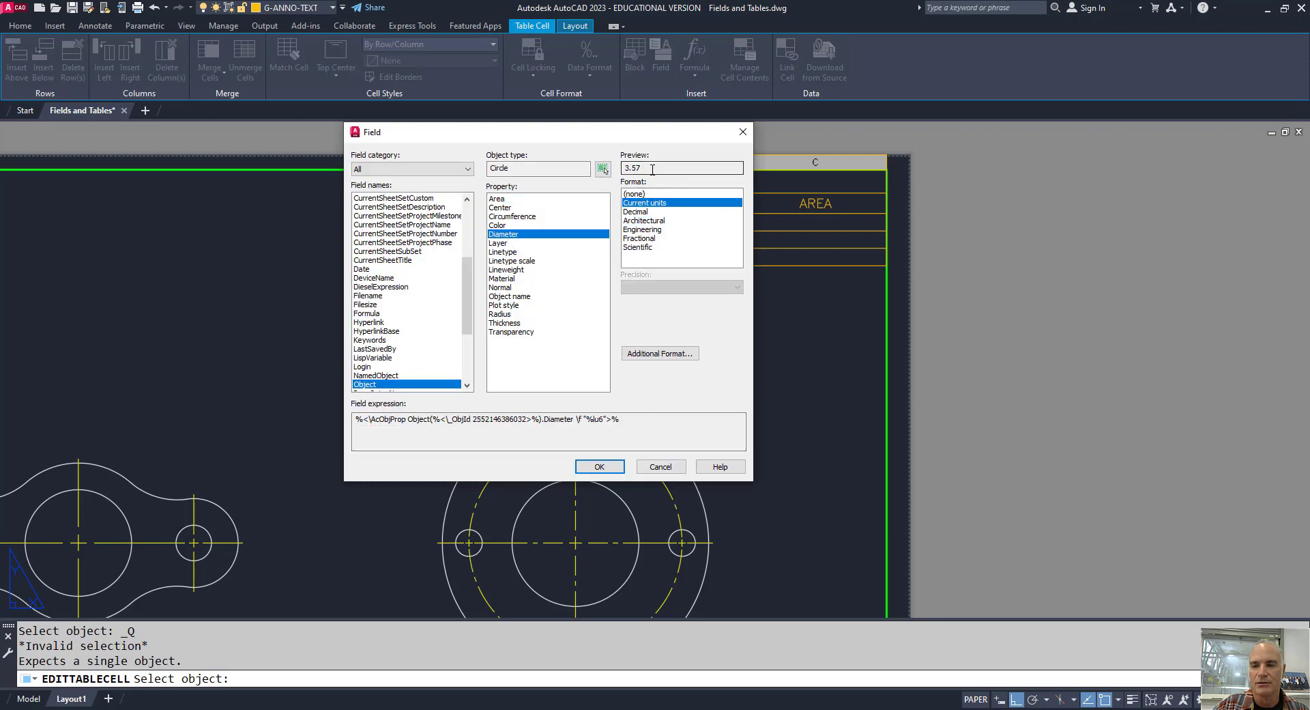
click(612, 468)
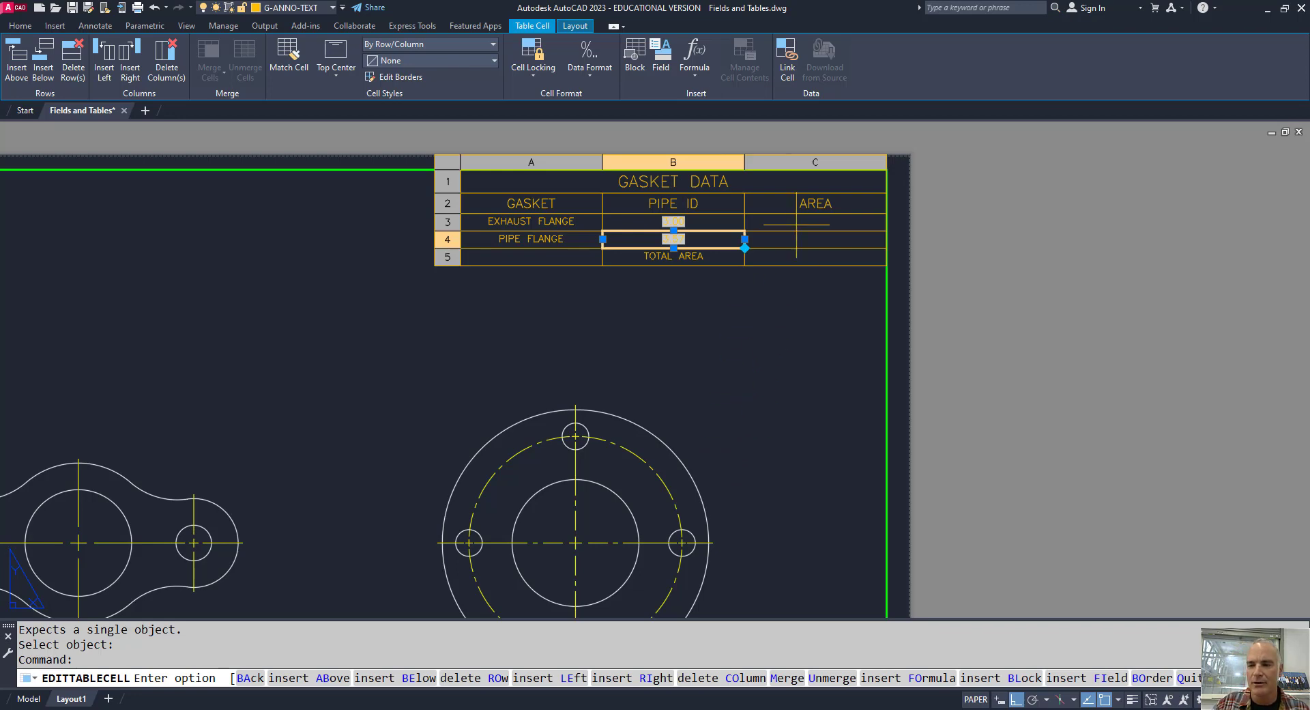
key(Escape)
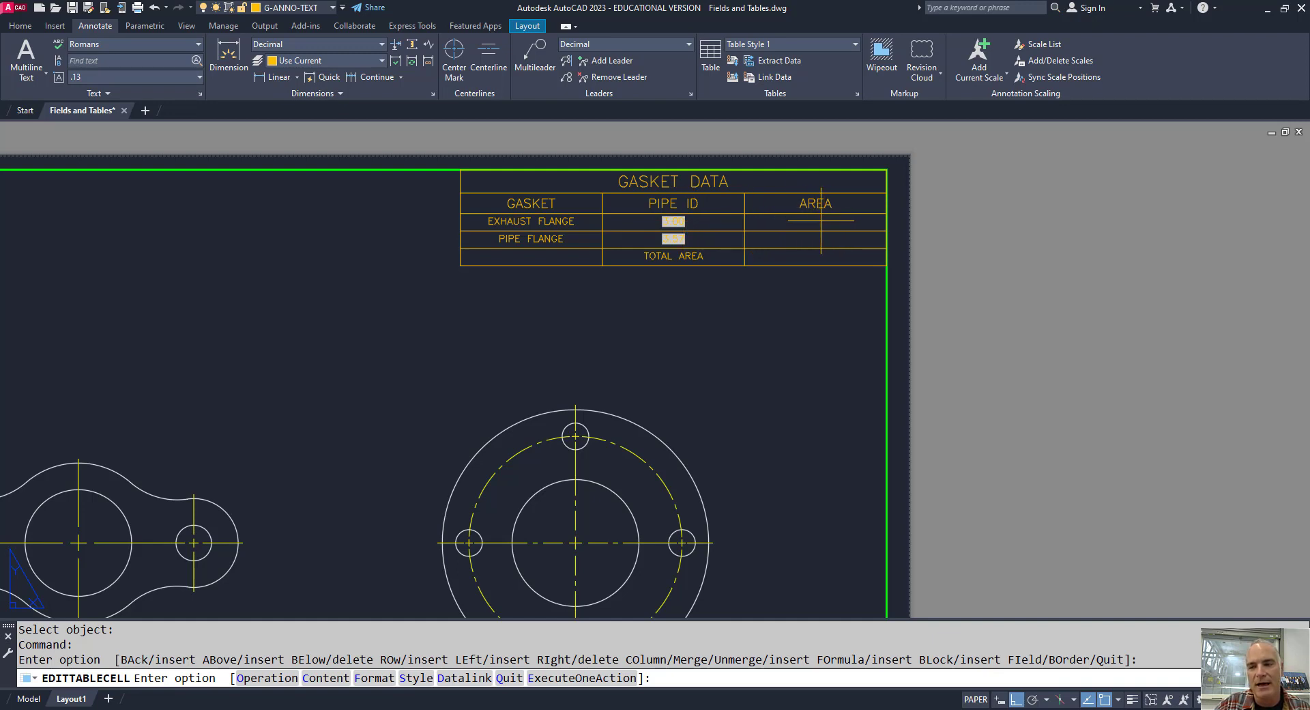
Start an Object field in the EXHAUST FLANGE row's AREA cell, linked to the Area of the exhaust gasket's large central circle.
click(816, 220)
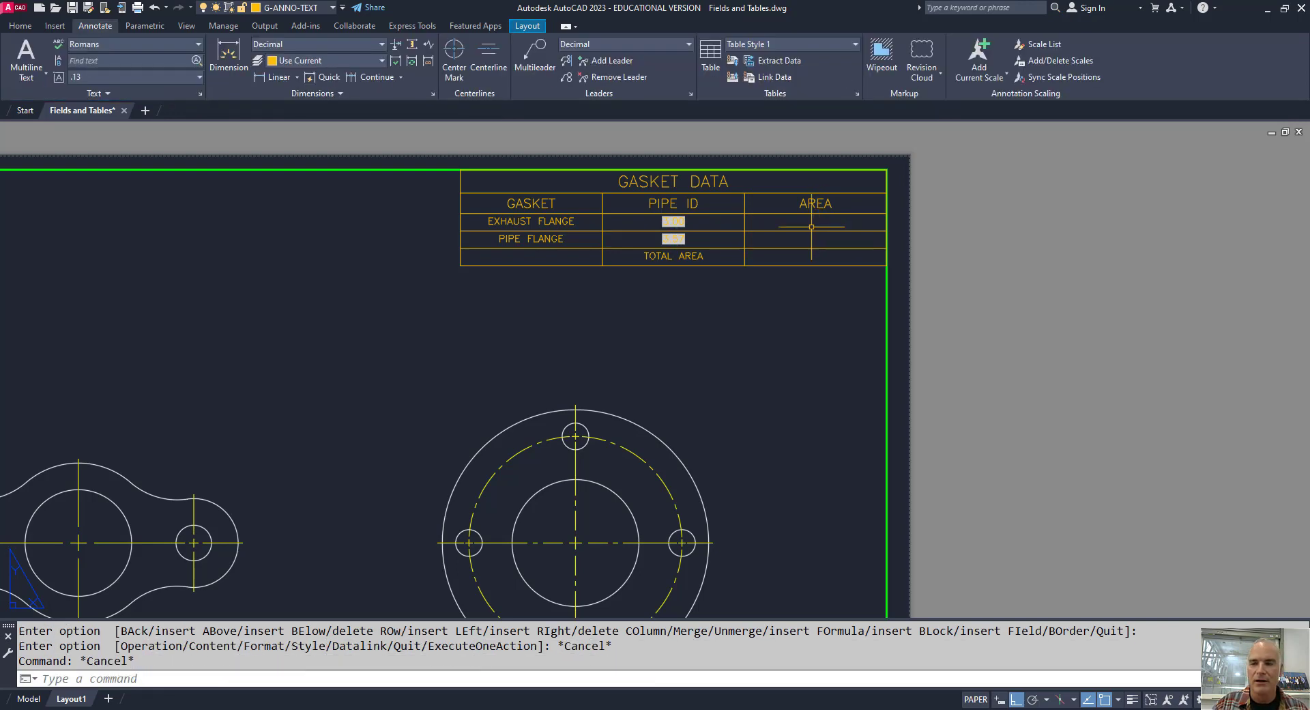
click(816, 227)
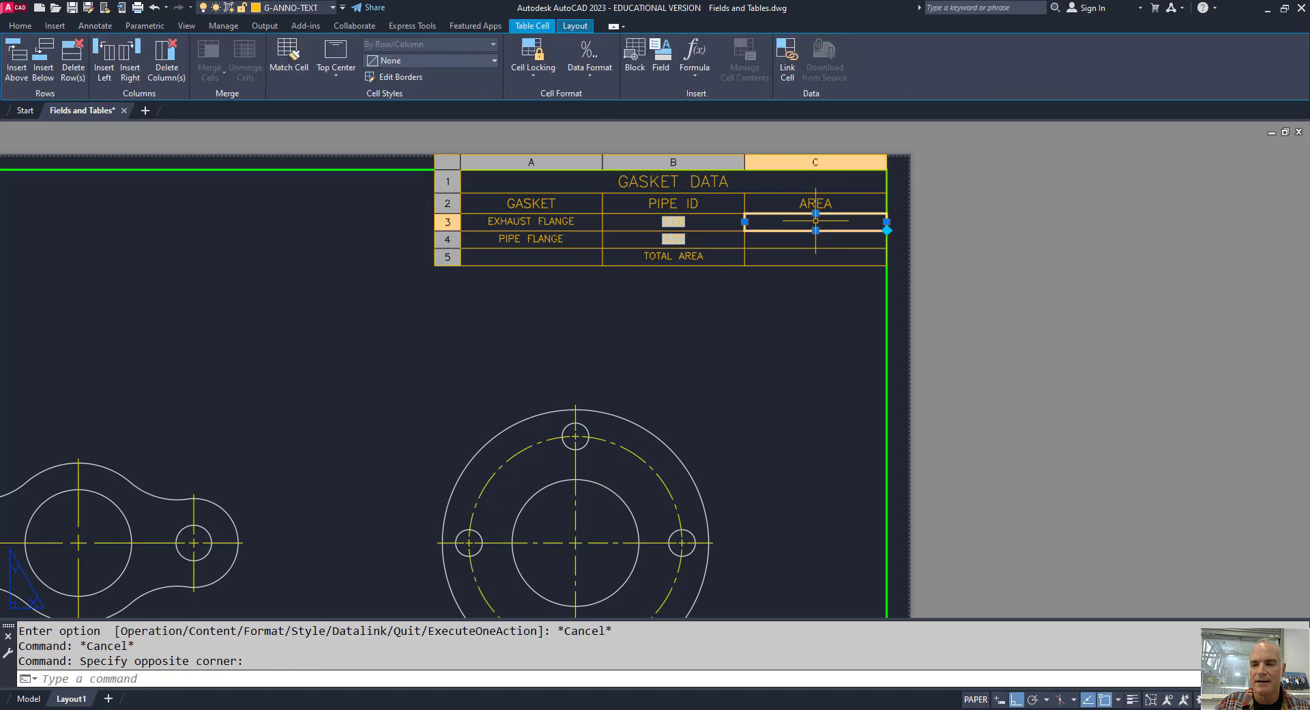
click(662, 65)
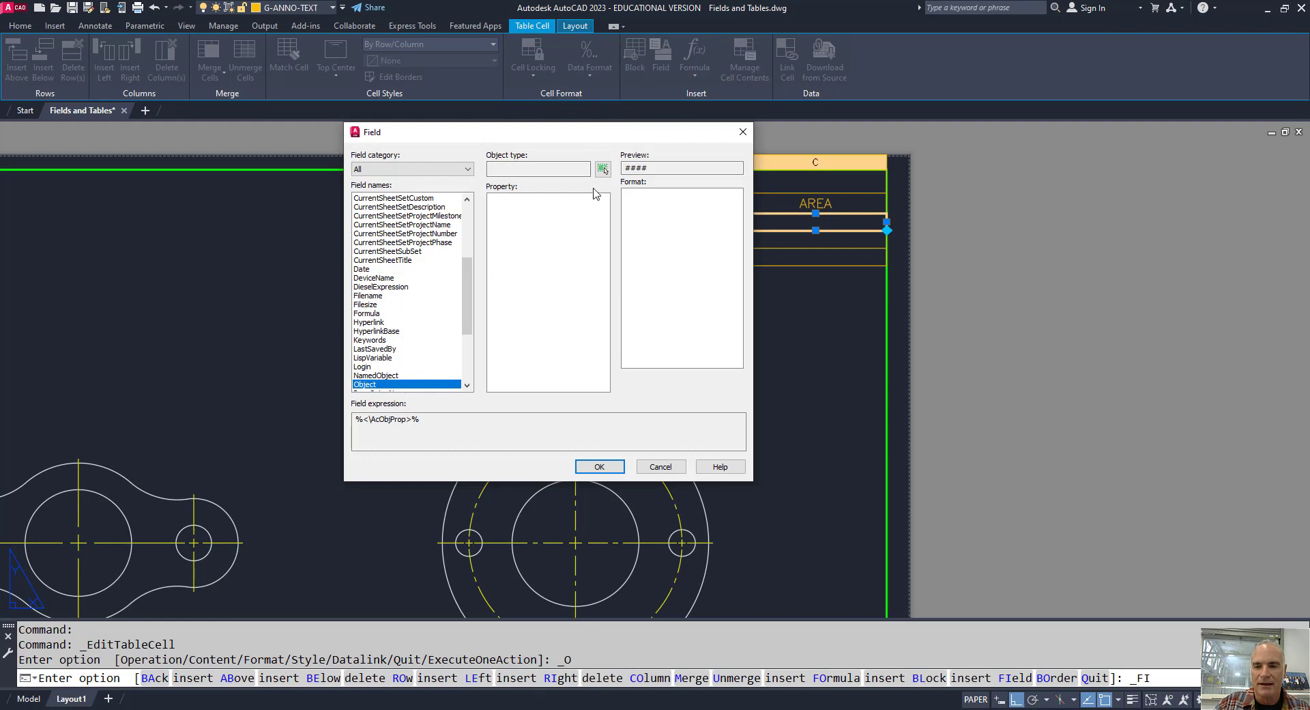
click(603, 170)
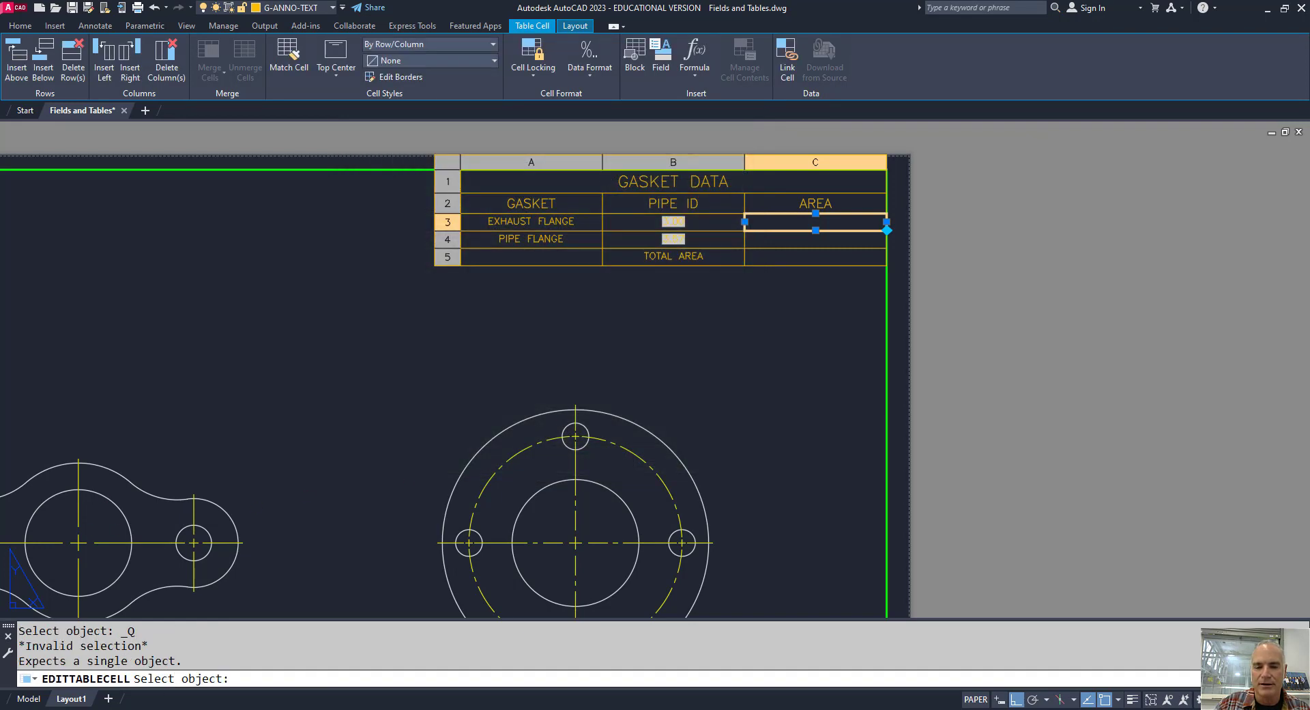
click(115, 503)
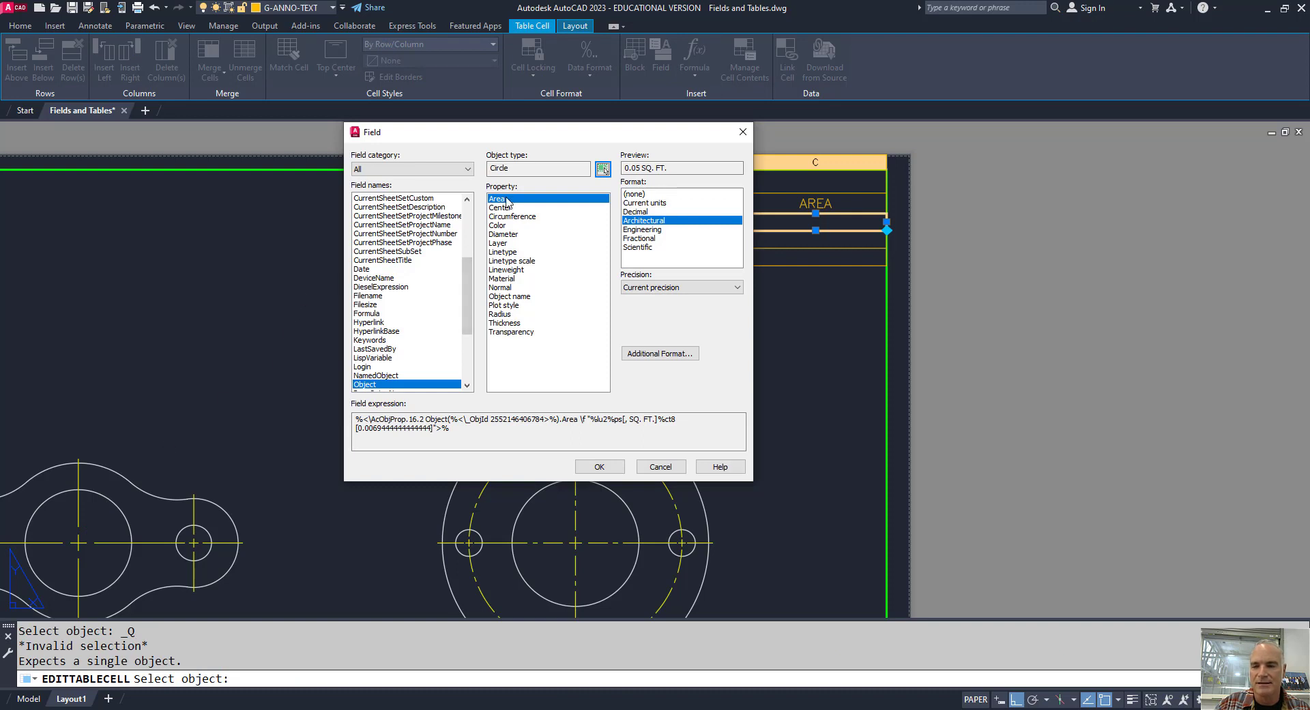
Set the exhaust gasket's area field to Decimal format without additional formatting and insert it in the table.
click(638, 212)
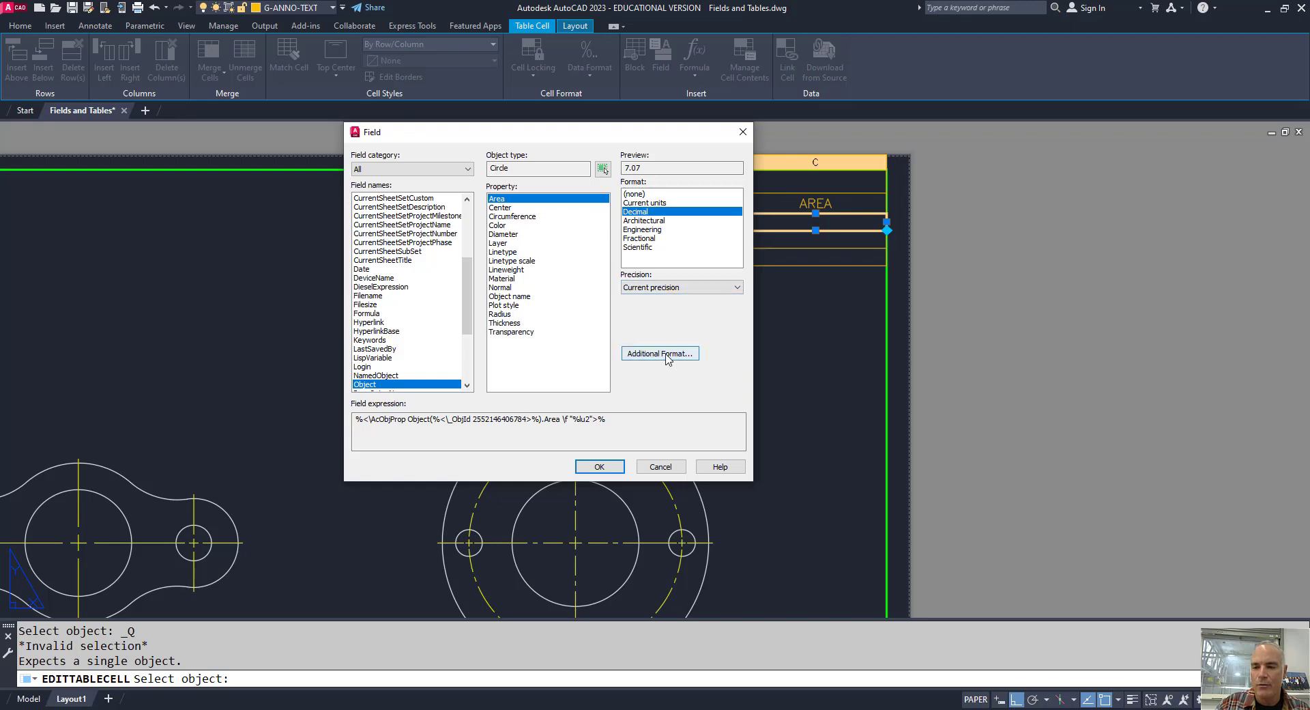
click(692, 356)
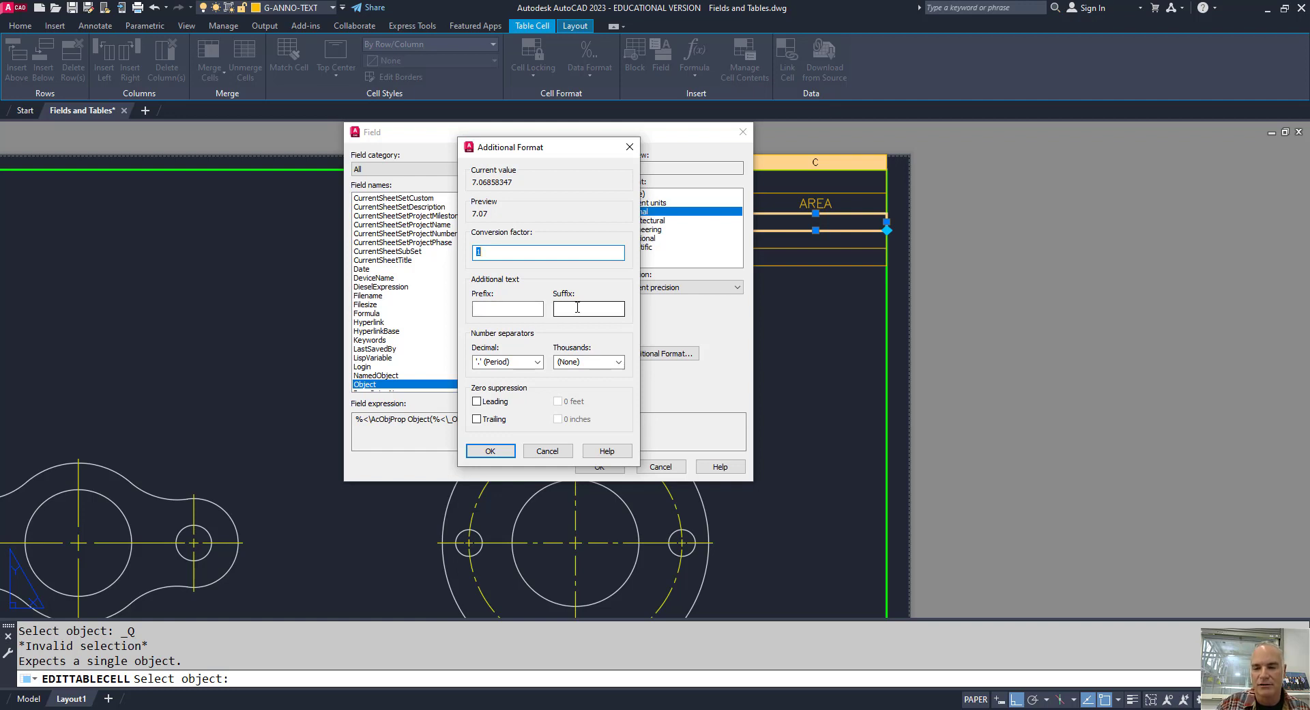
click(490, 451)
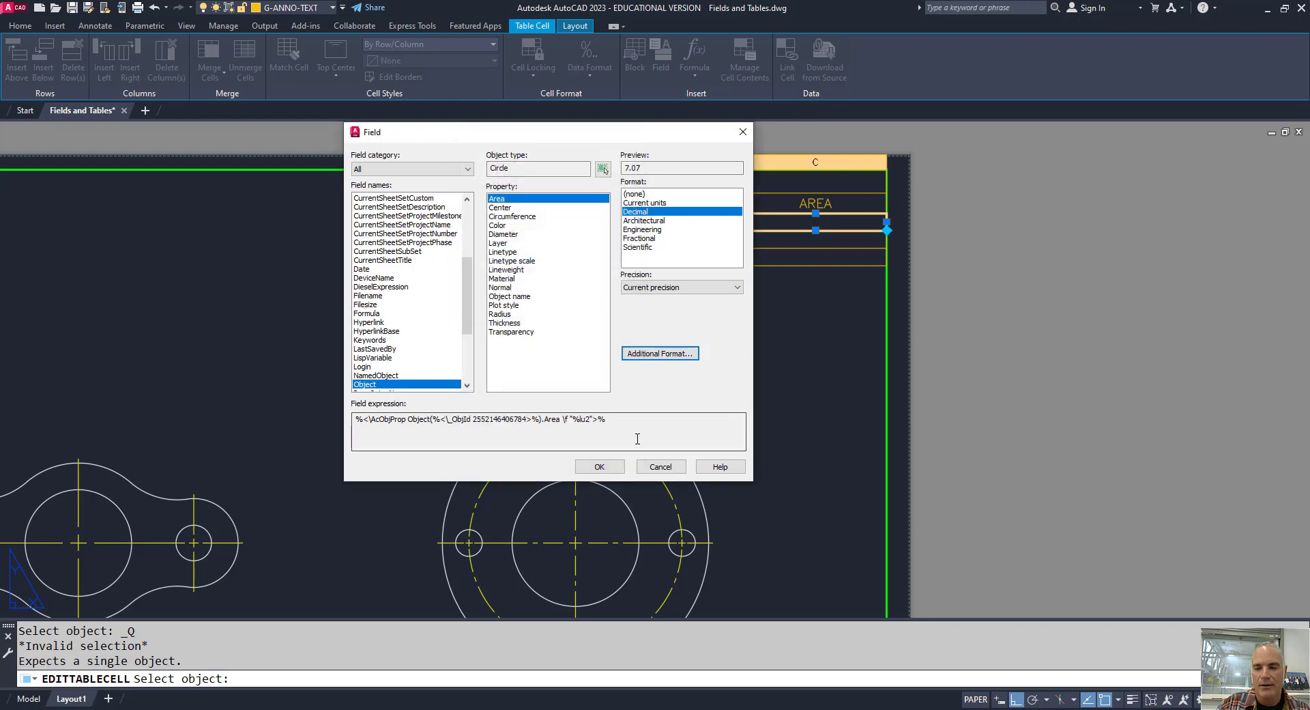
click(600, 467)
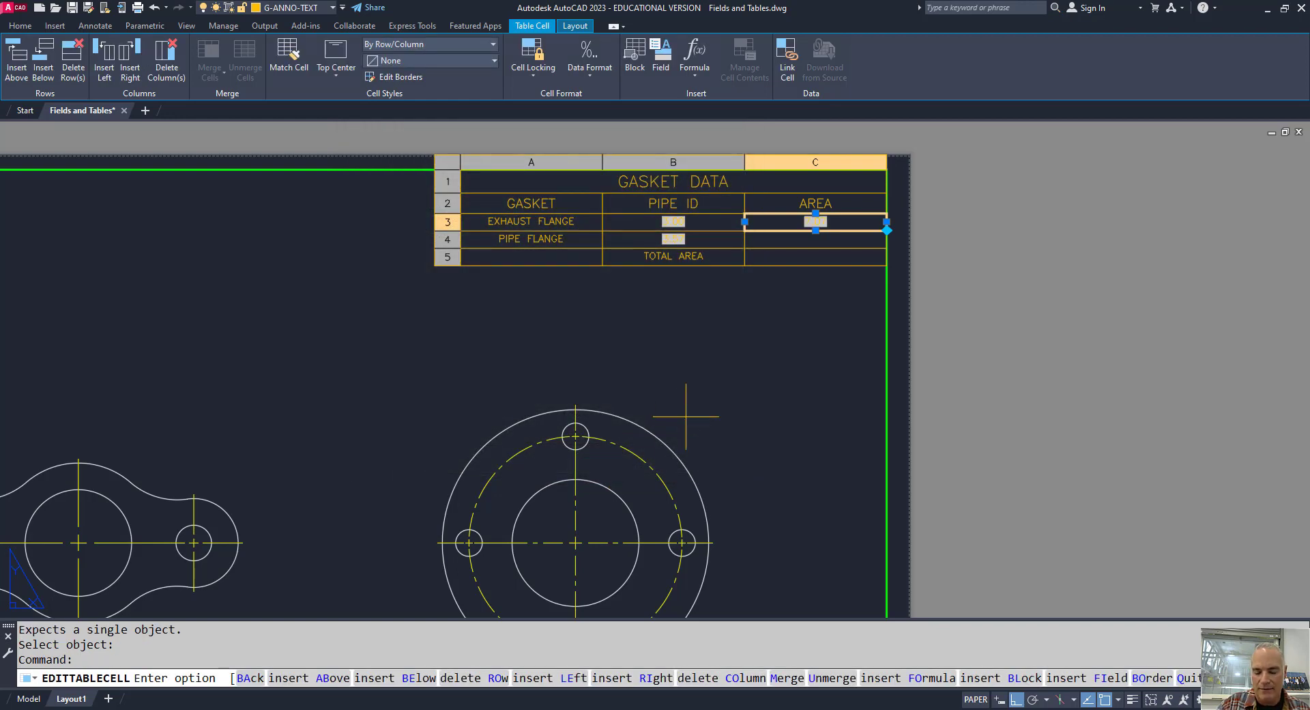
key(Escape)
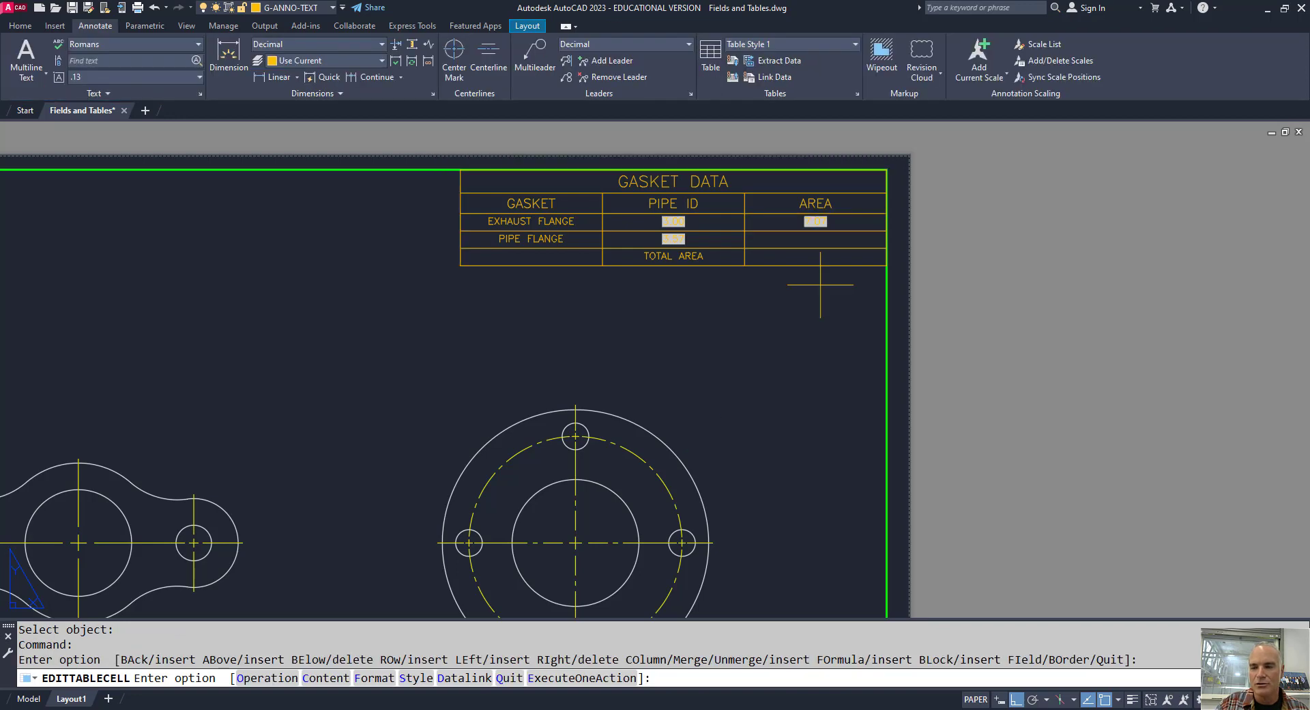
key(Escape)
Change the AREA column heading to AREA (SQ. IN.) and finish editing the table text.
click(815, 203)
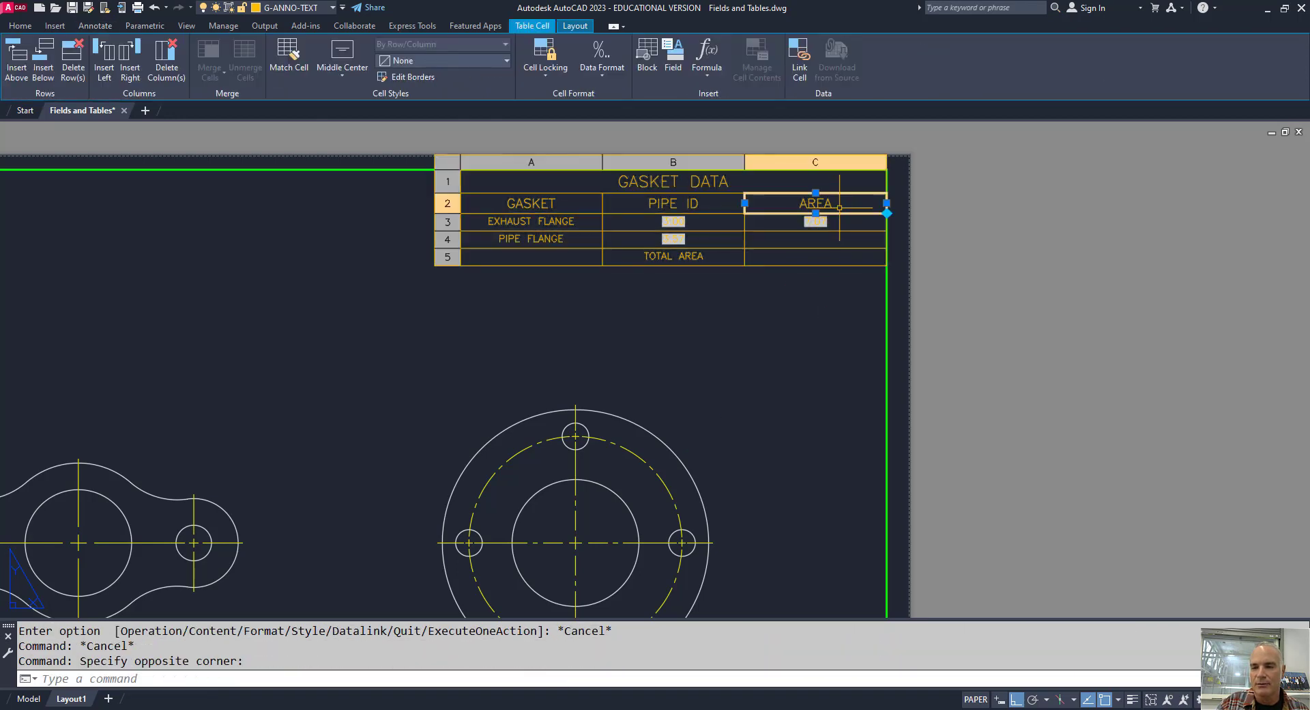
text(AREA)
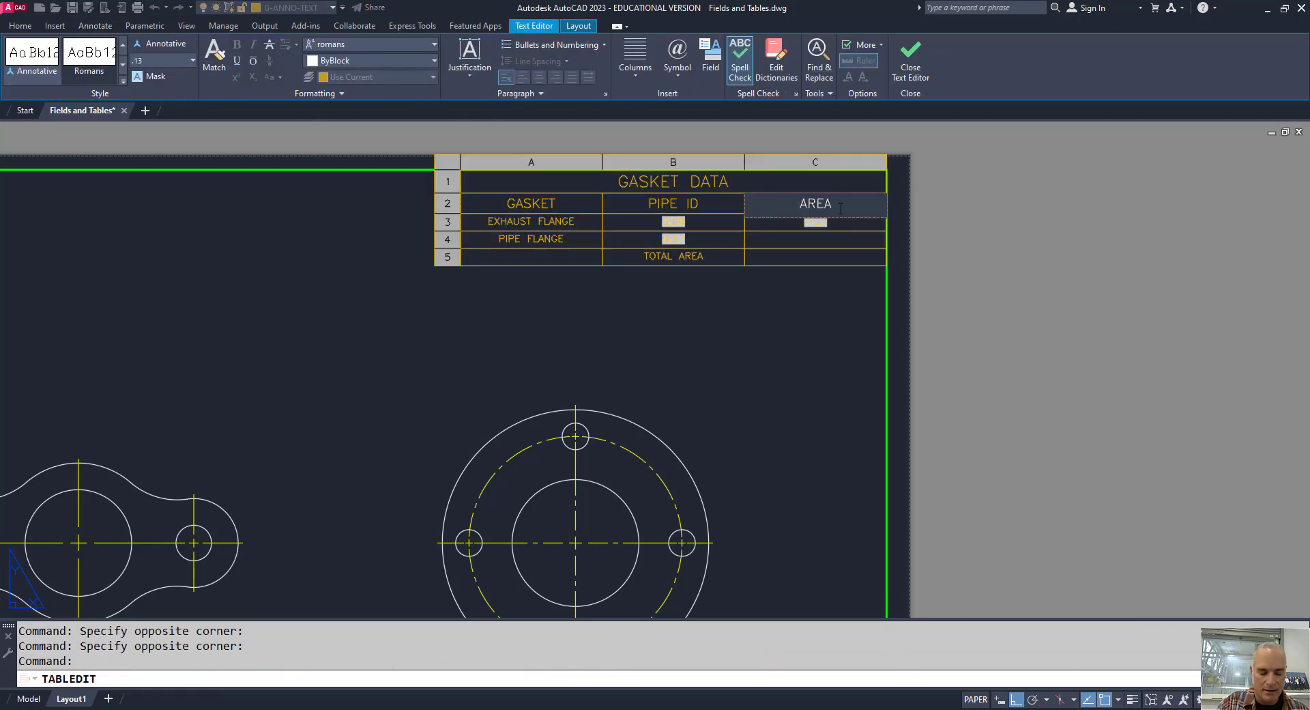
text( ()
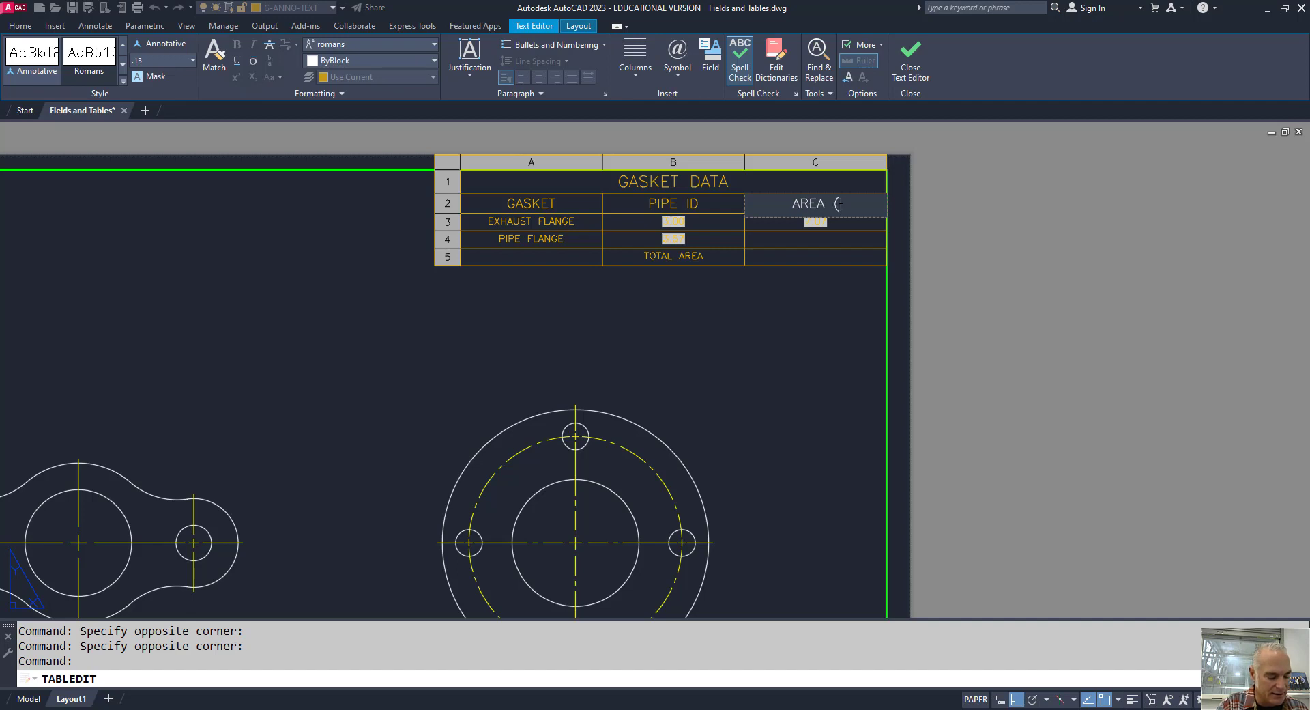
text(SQ)
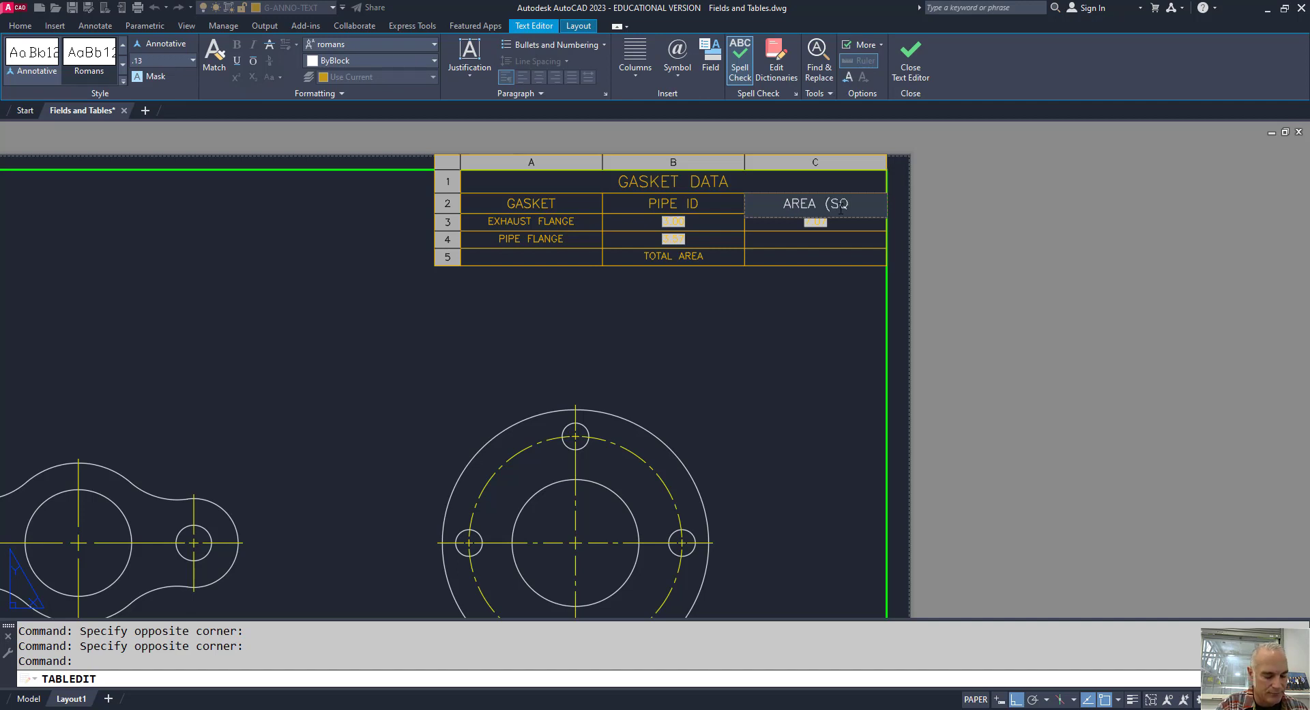
text(. IN.))
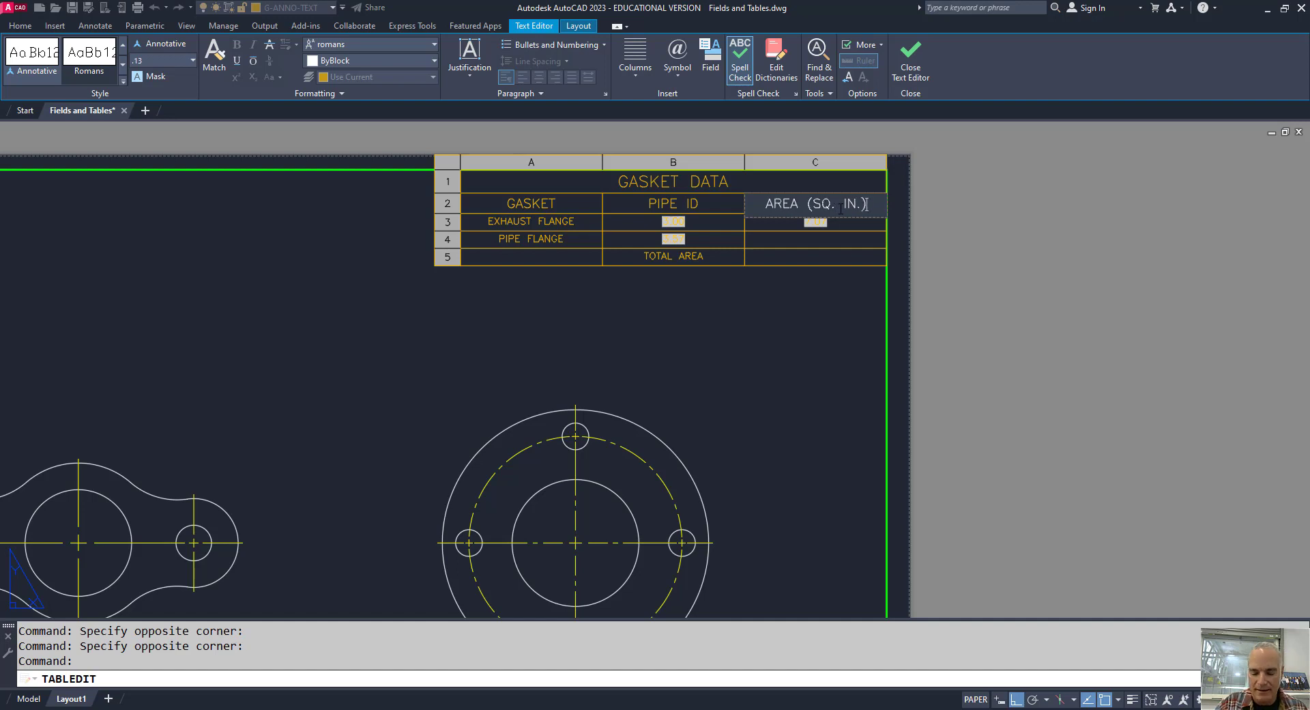
key(Return)
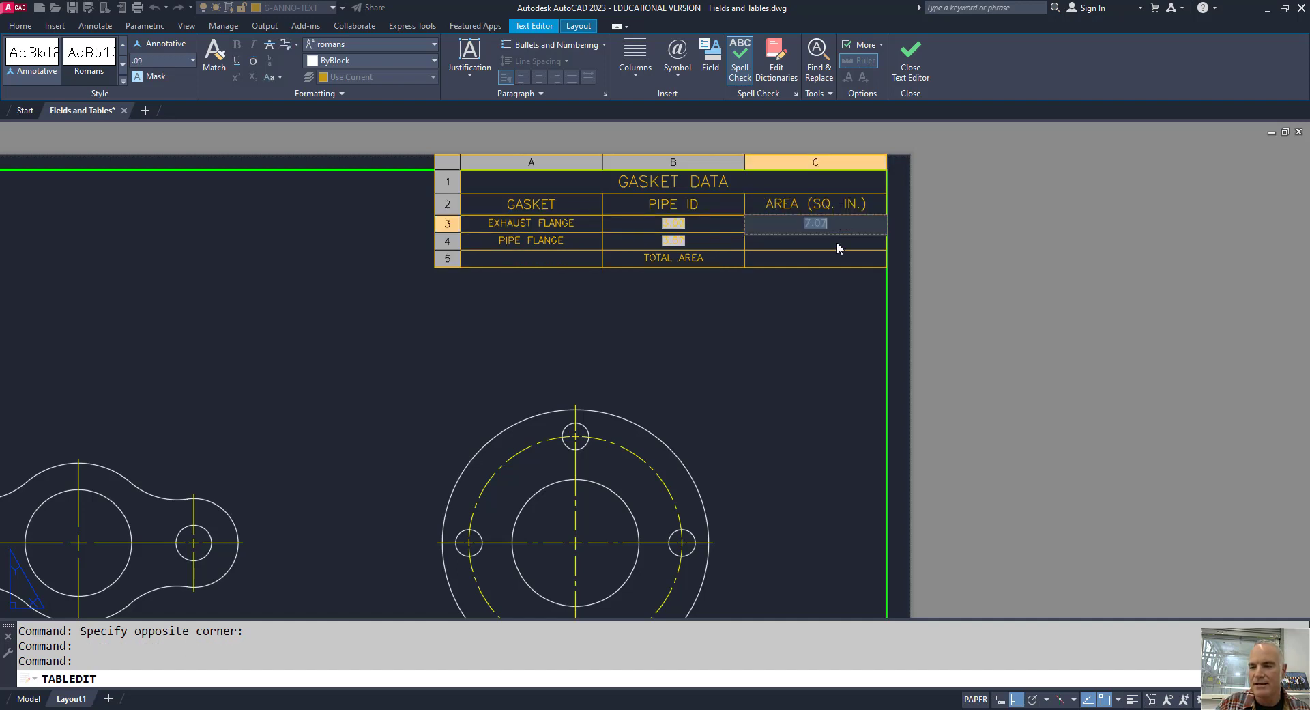
click(836, 241)
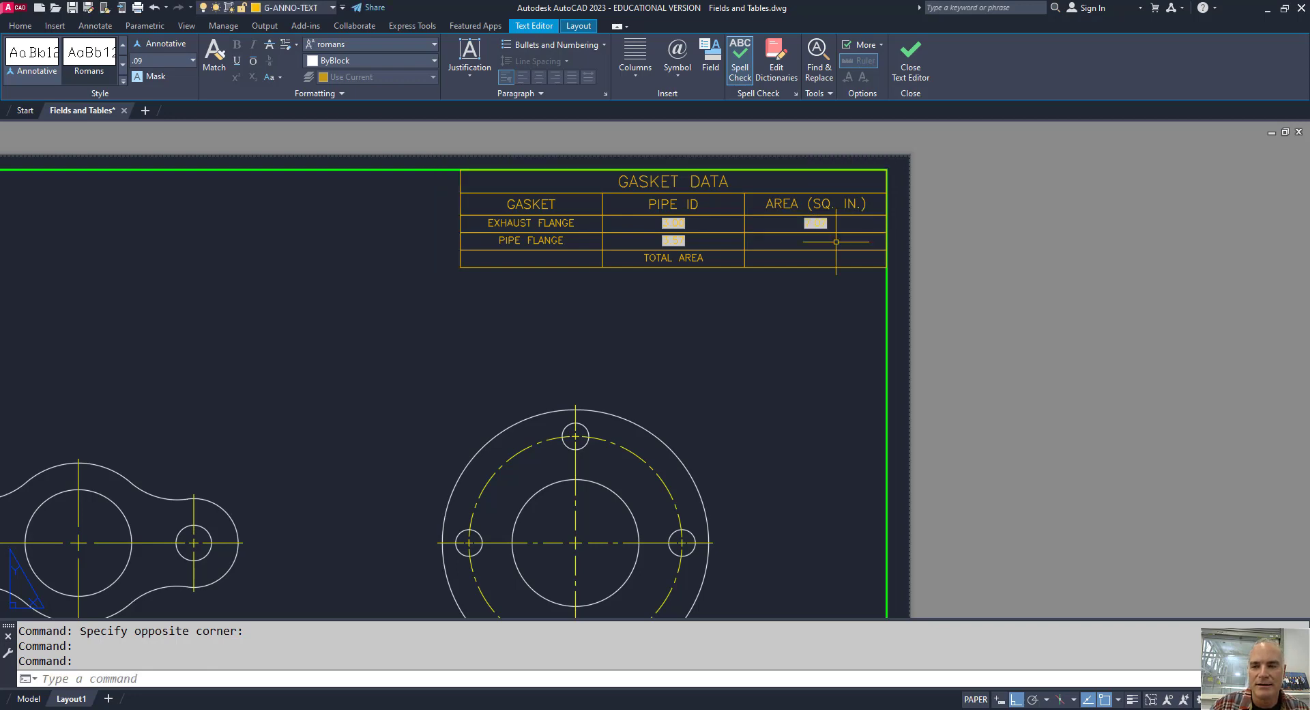
Insert an Object field in the PIPE FLANGE row's AREA cell showing the round gasket's central circle Area in Decimal format.
click(837, 242)
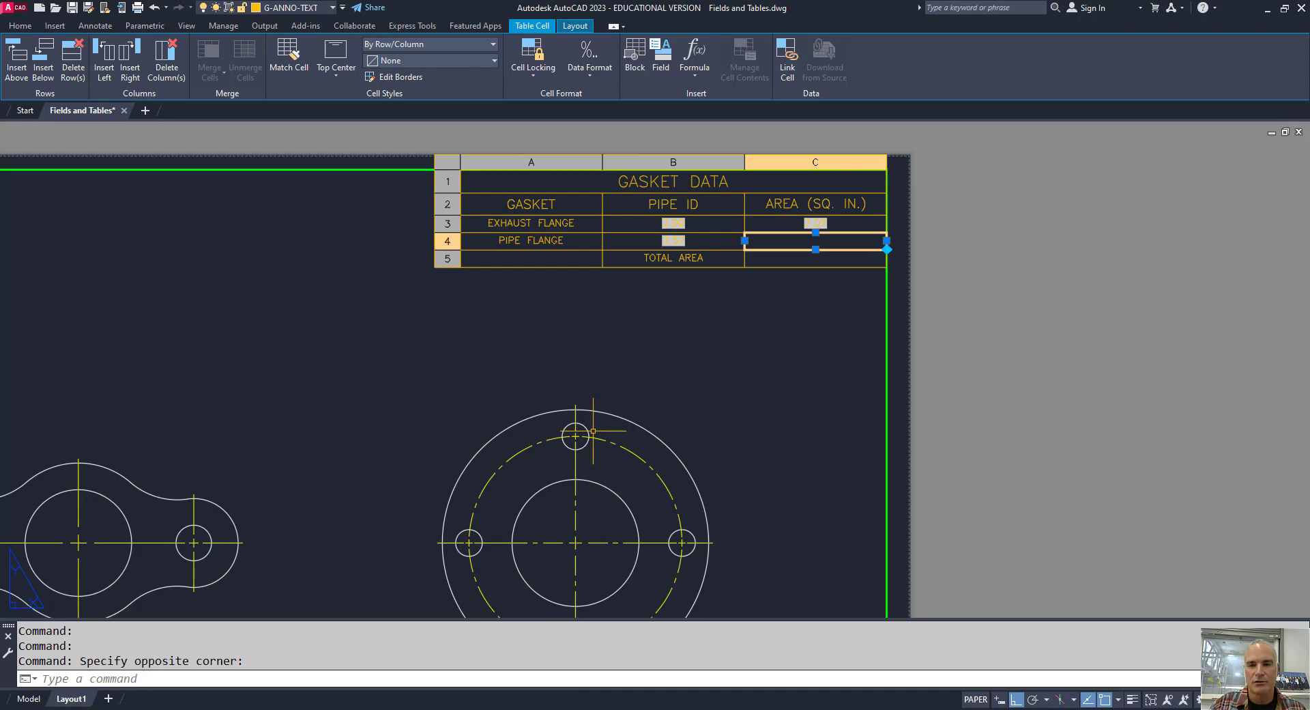
click(661, 68)
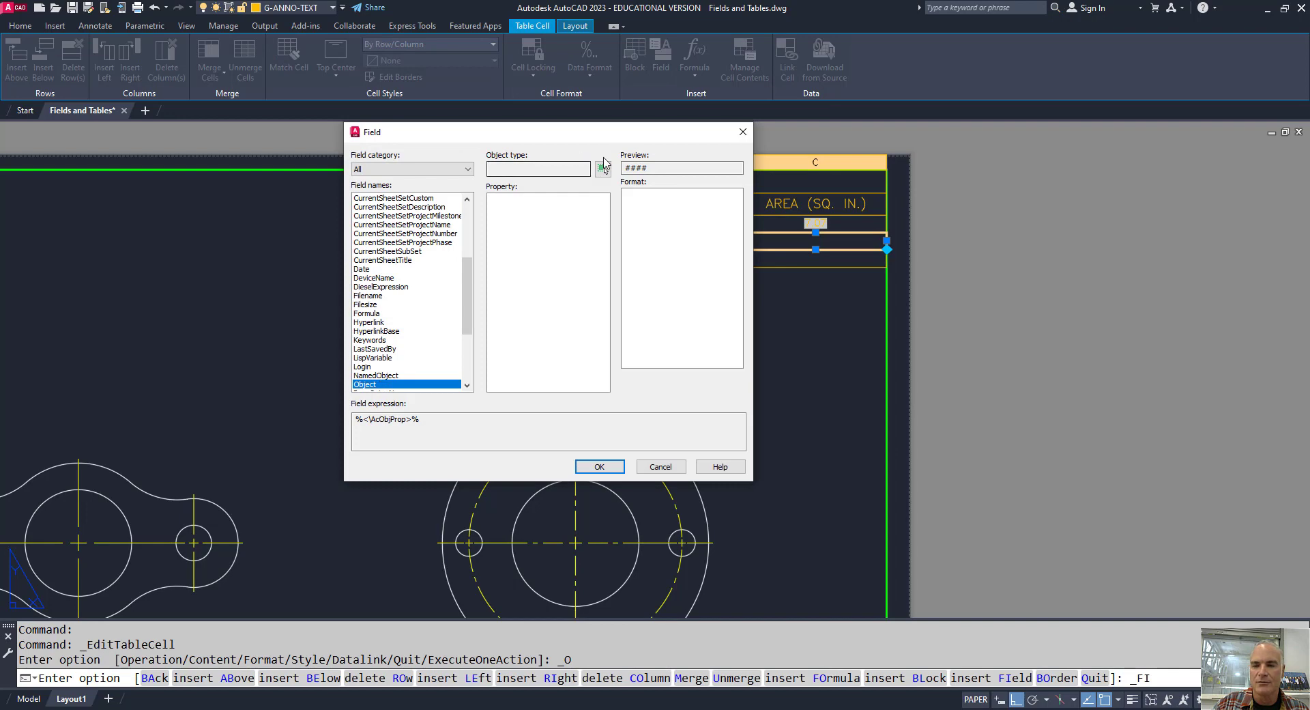
click(603, 169)
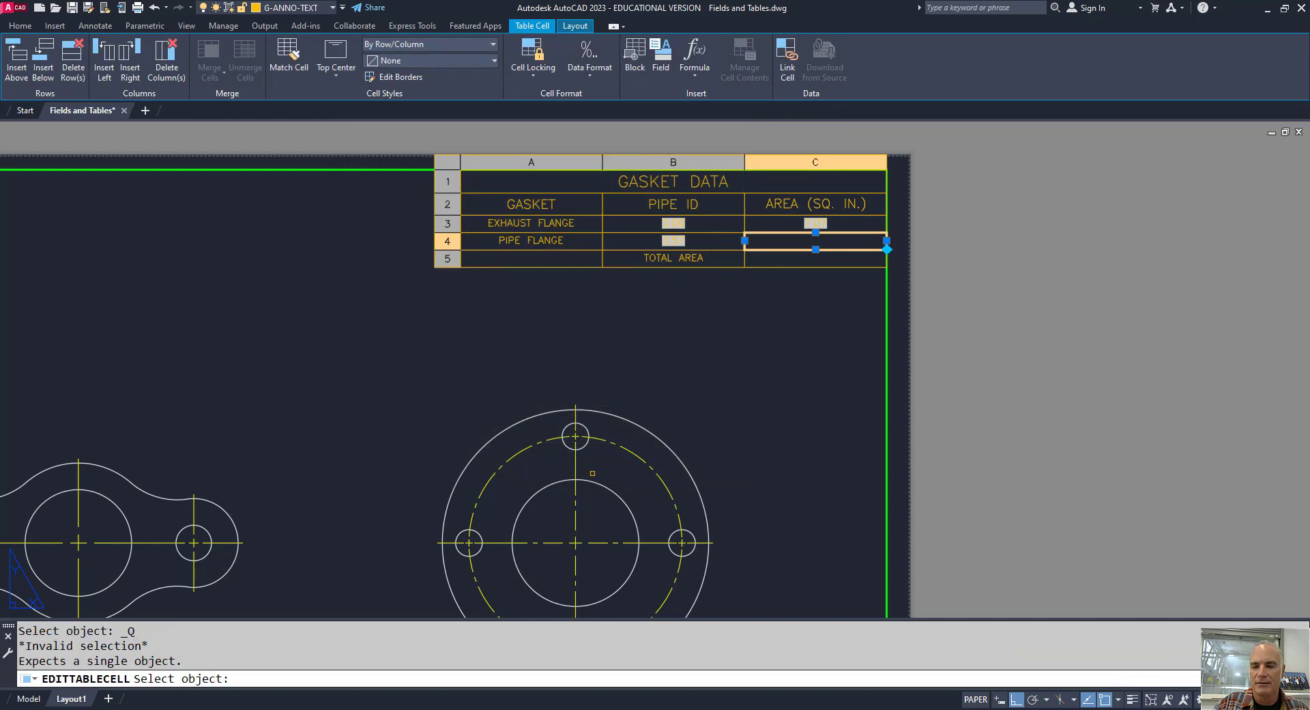
click(600, 484)
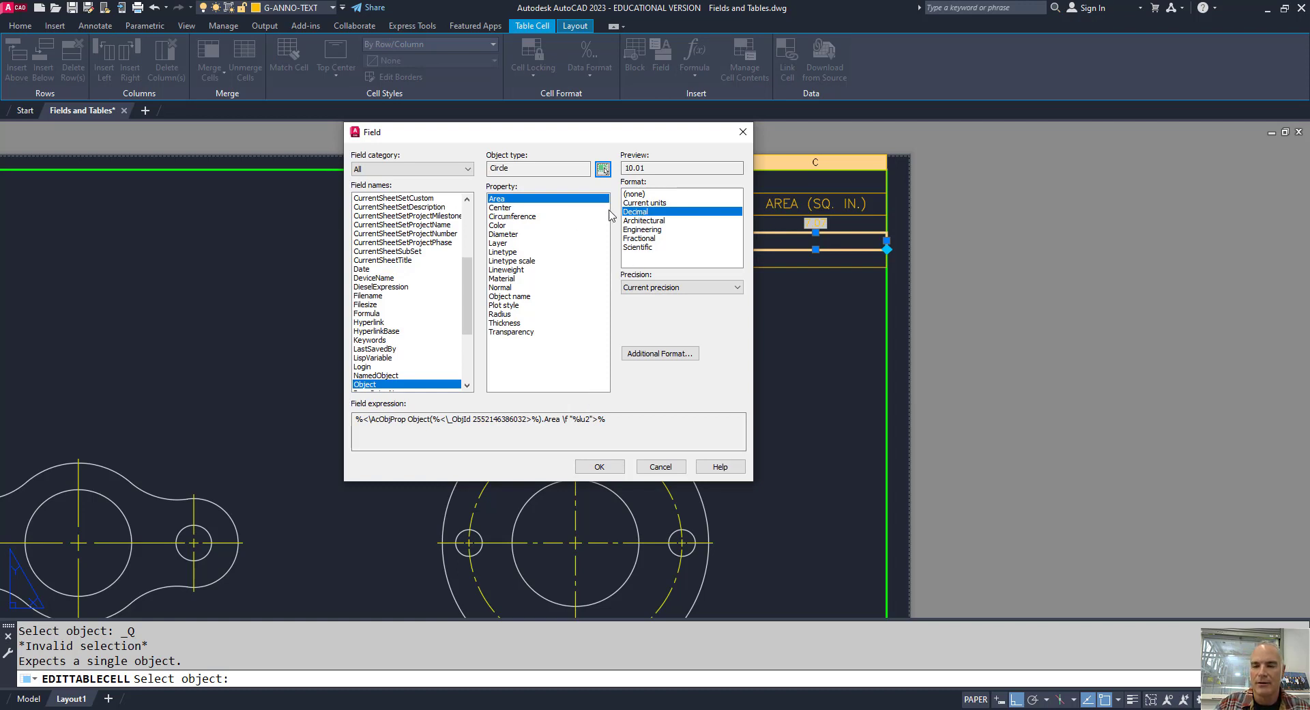
click(595, 471)
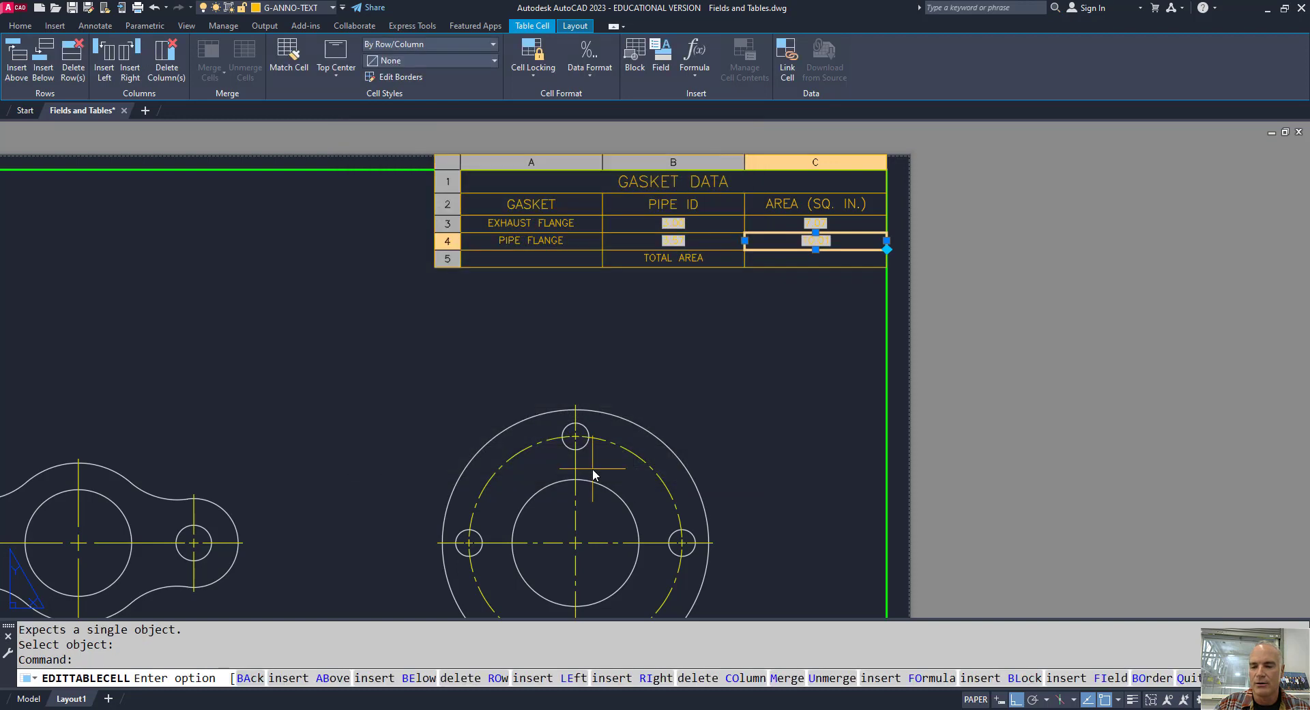
click(764, 395)
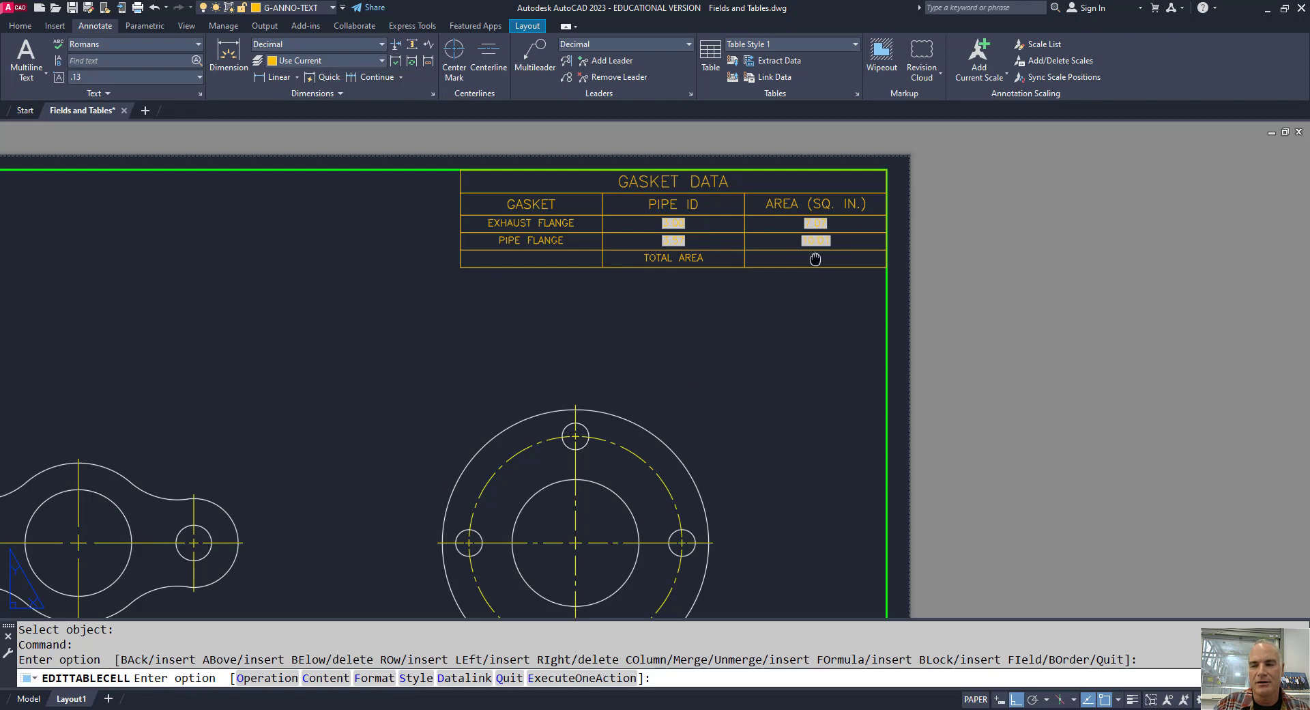
Examine the PIPE ID and AREA fields in the table and the round gasket's central circle they refer to.
scroll(825, 260, up, 4)
middle_drag(799, 262, 831, 331)
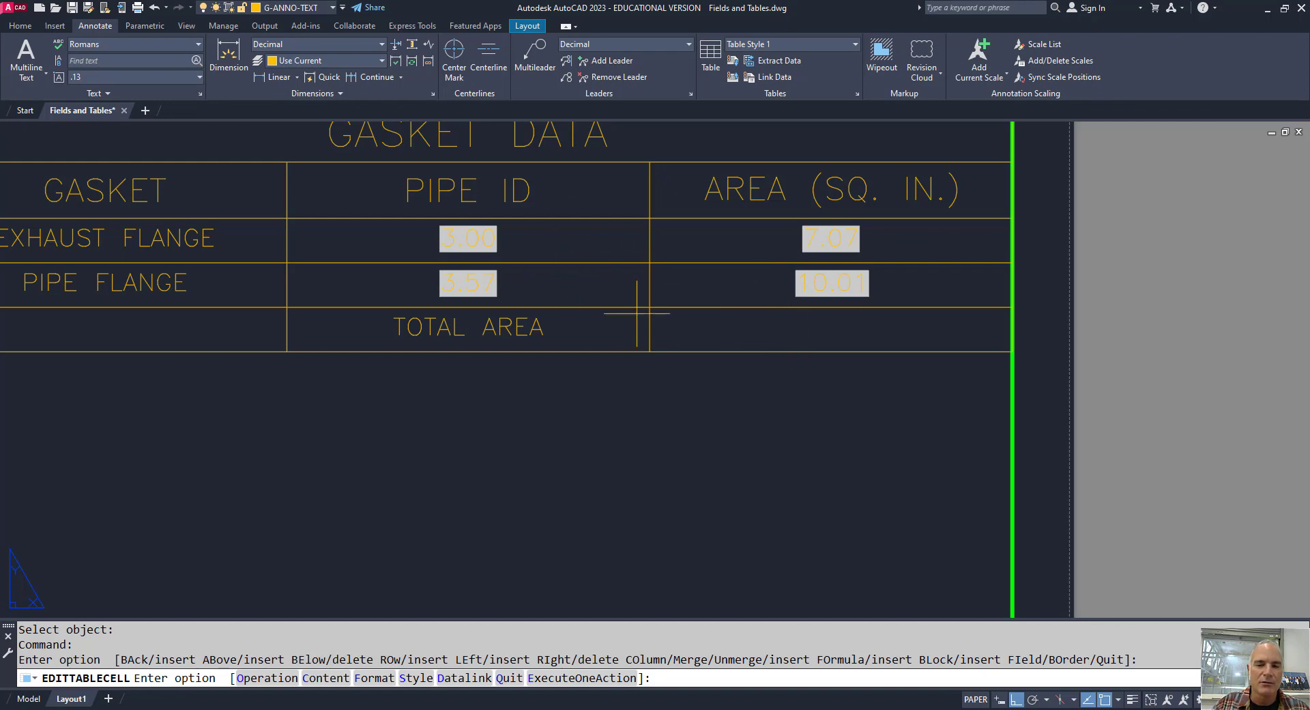
scroll(821, 339, down, 3)
middle_drag(758, 371, 725, 322)
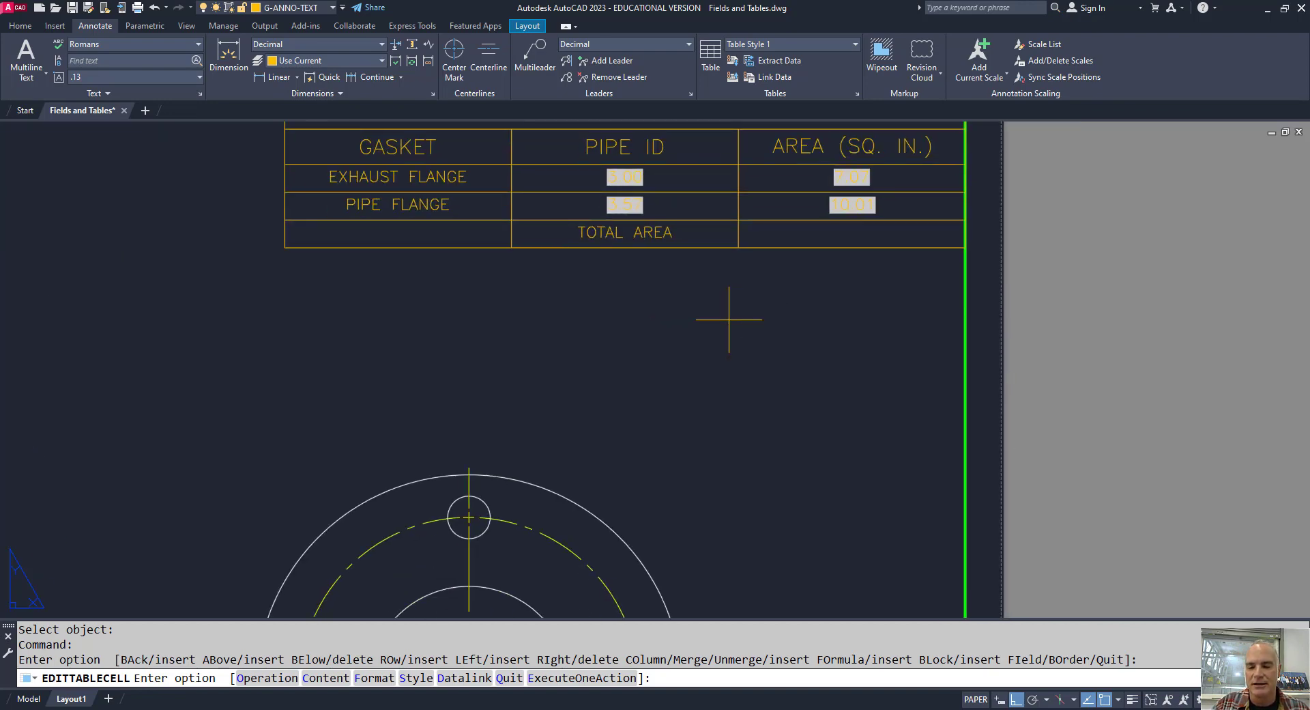
key(Escape)
key(Escape)
middle_drag(513, 564, 581, 402)
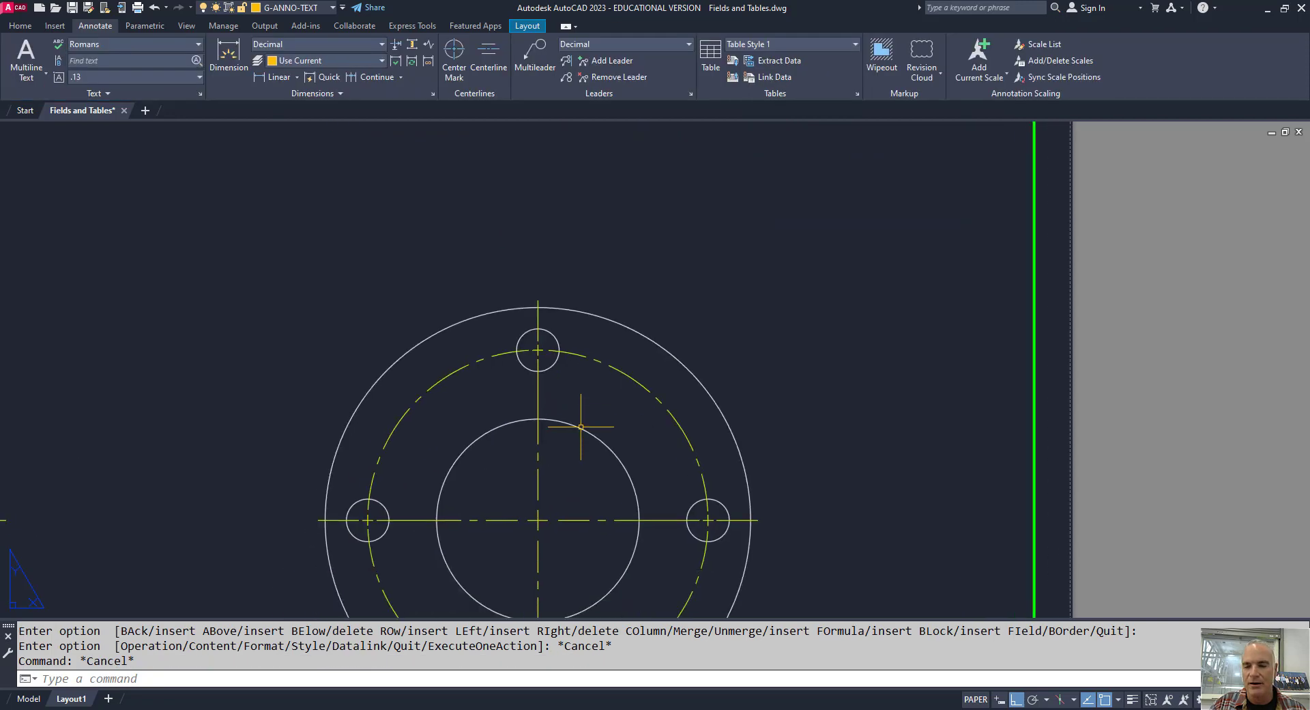
middle_drag(745, 294, 646, 517)
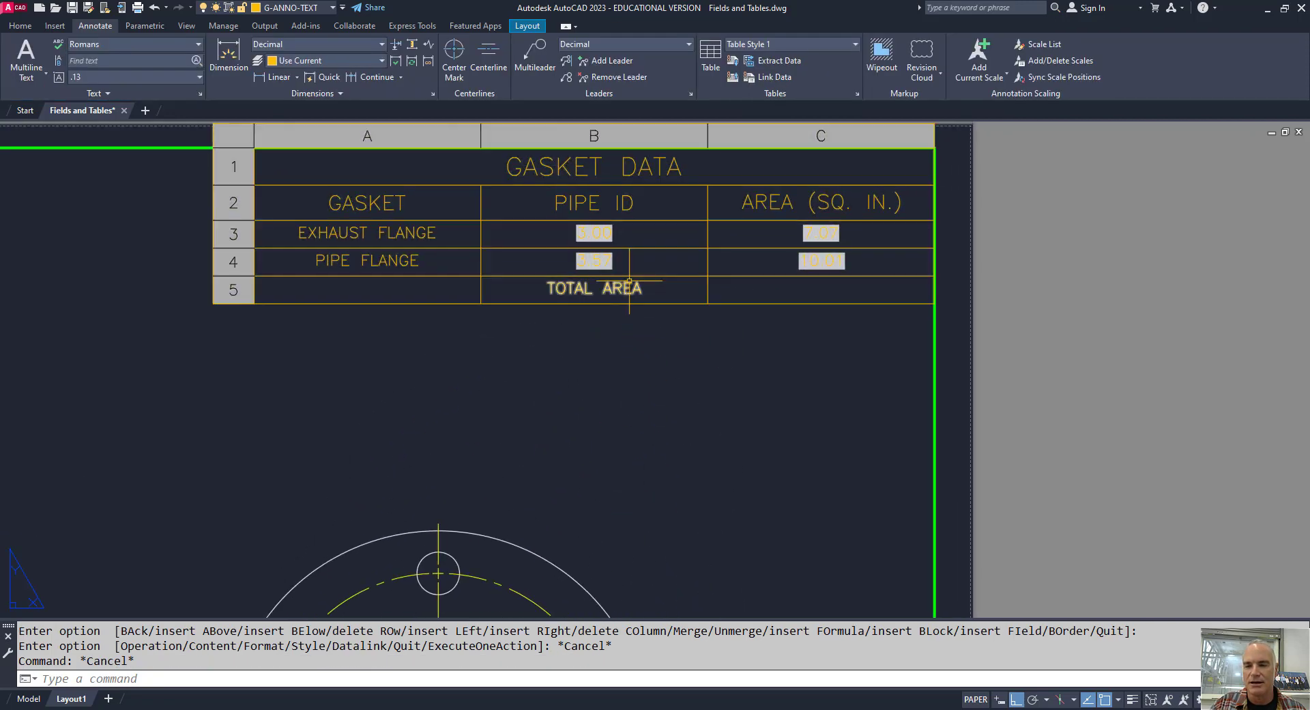
Enter the formula =SUM (C3:C4) in the empty cell beside TOTAL AREA and finish editing the table.
click(819, 290)
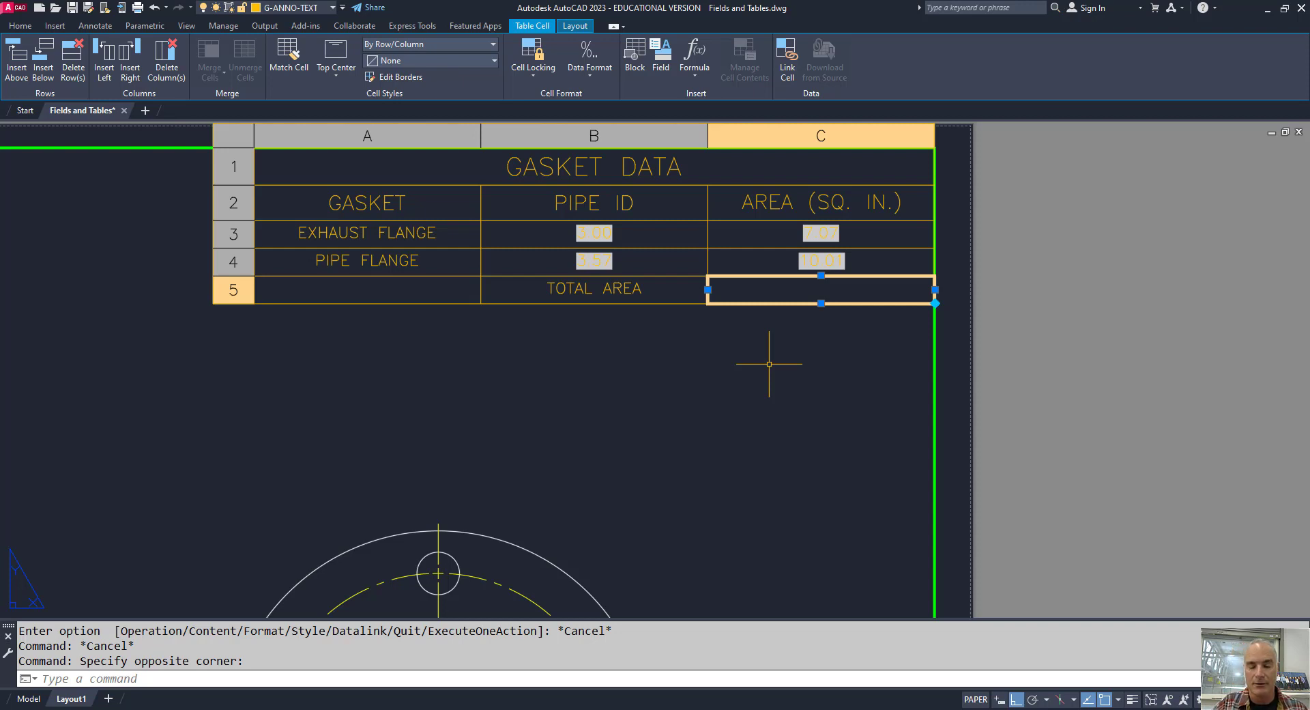
text(=)
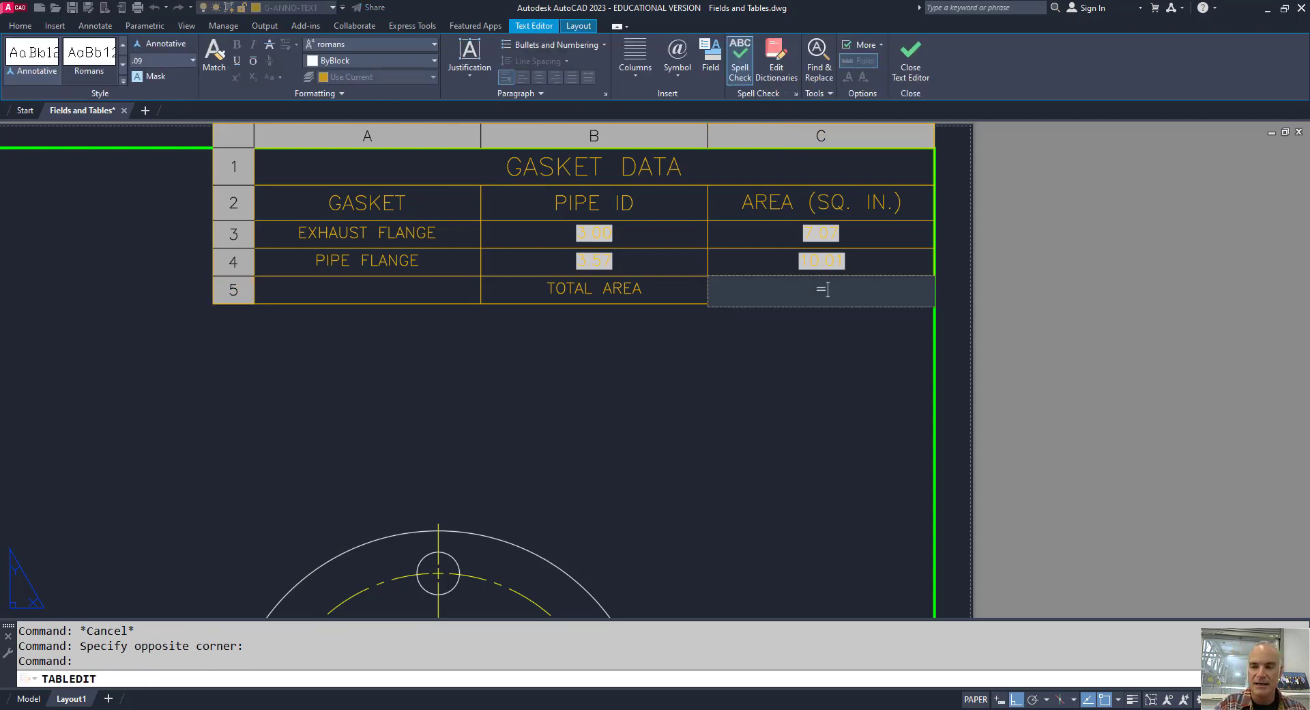
text(SUM )
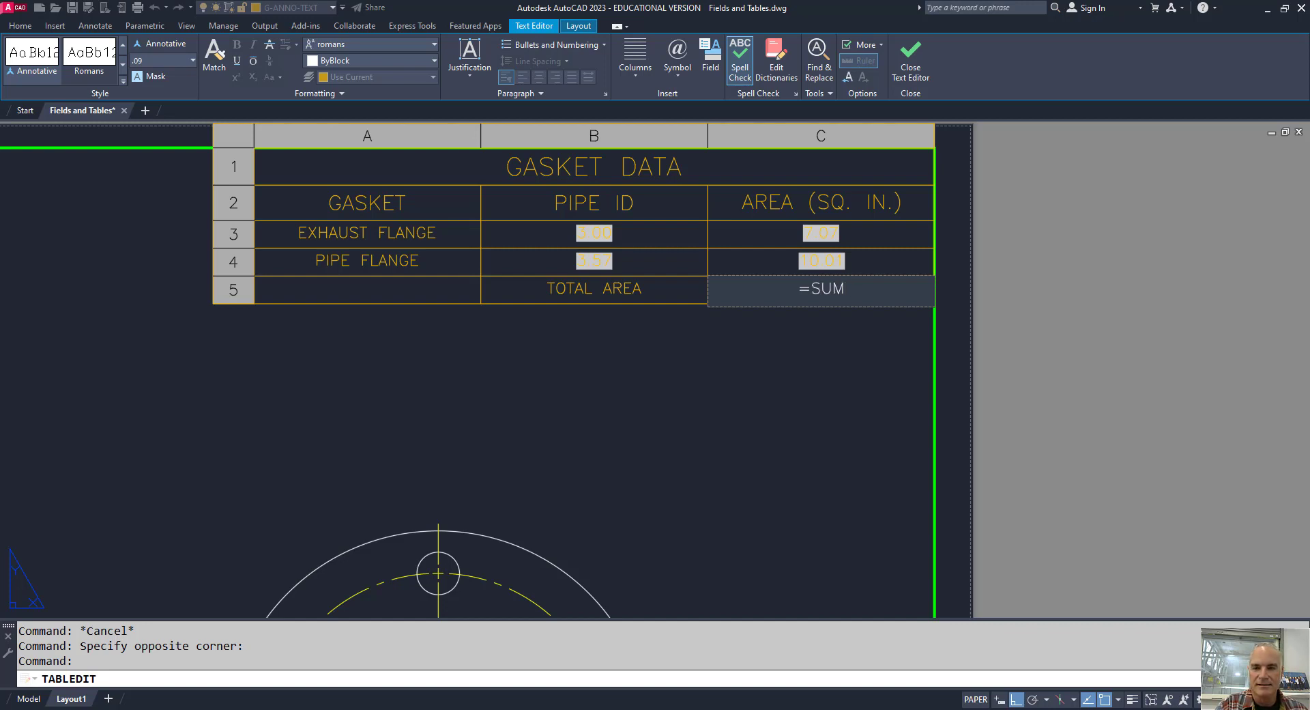
text(()
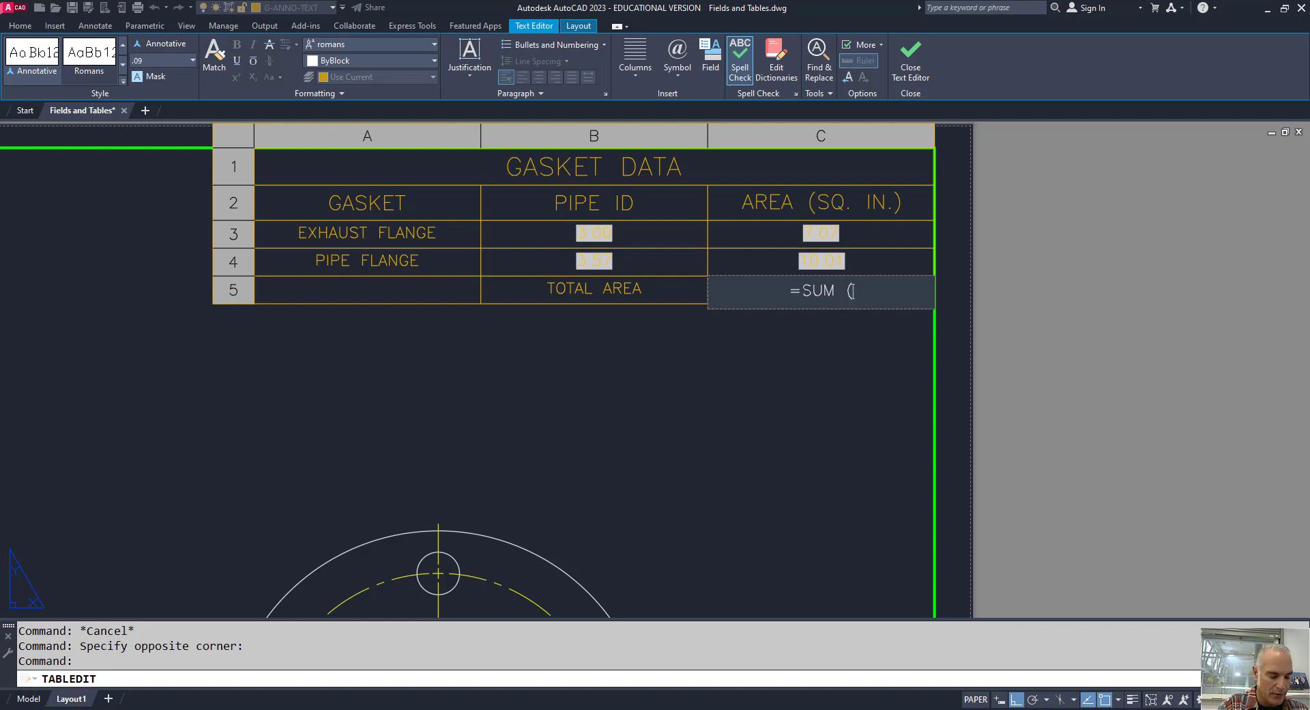
text(3)
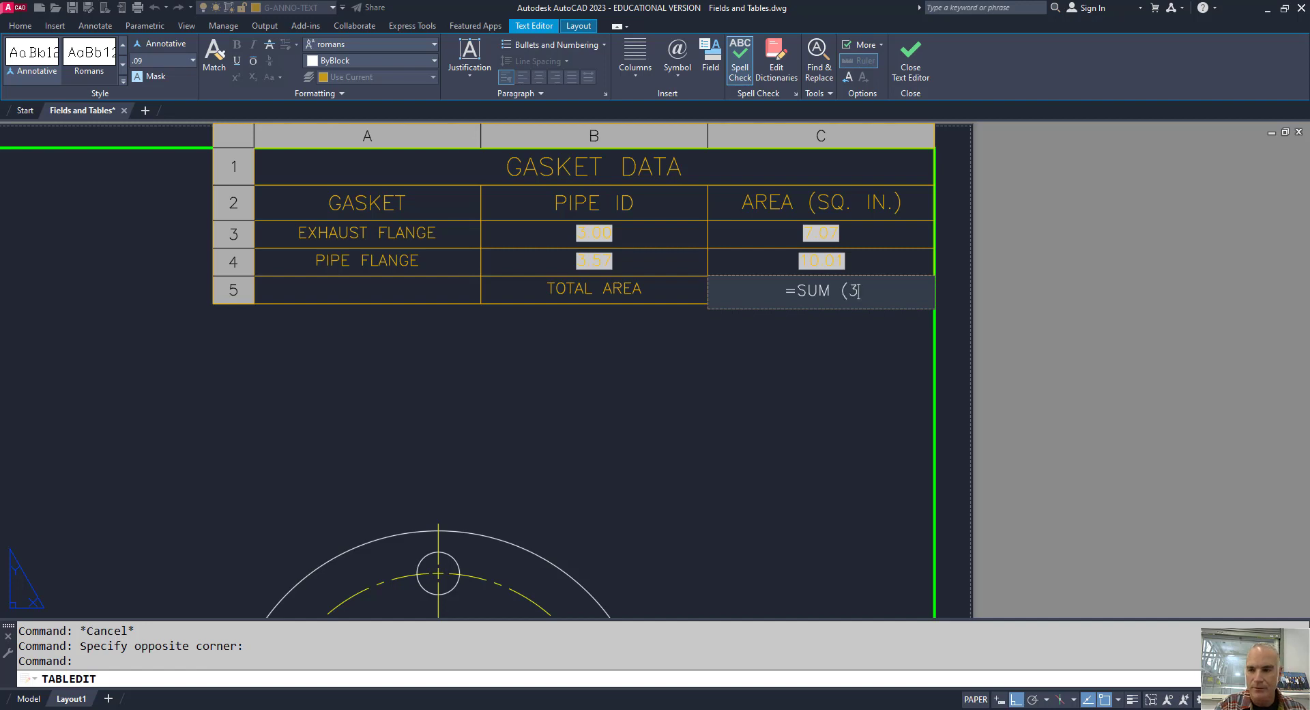
key(BackSpace)
text(C3:)
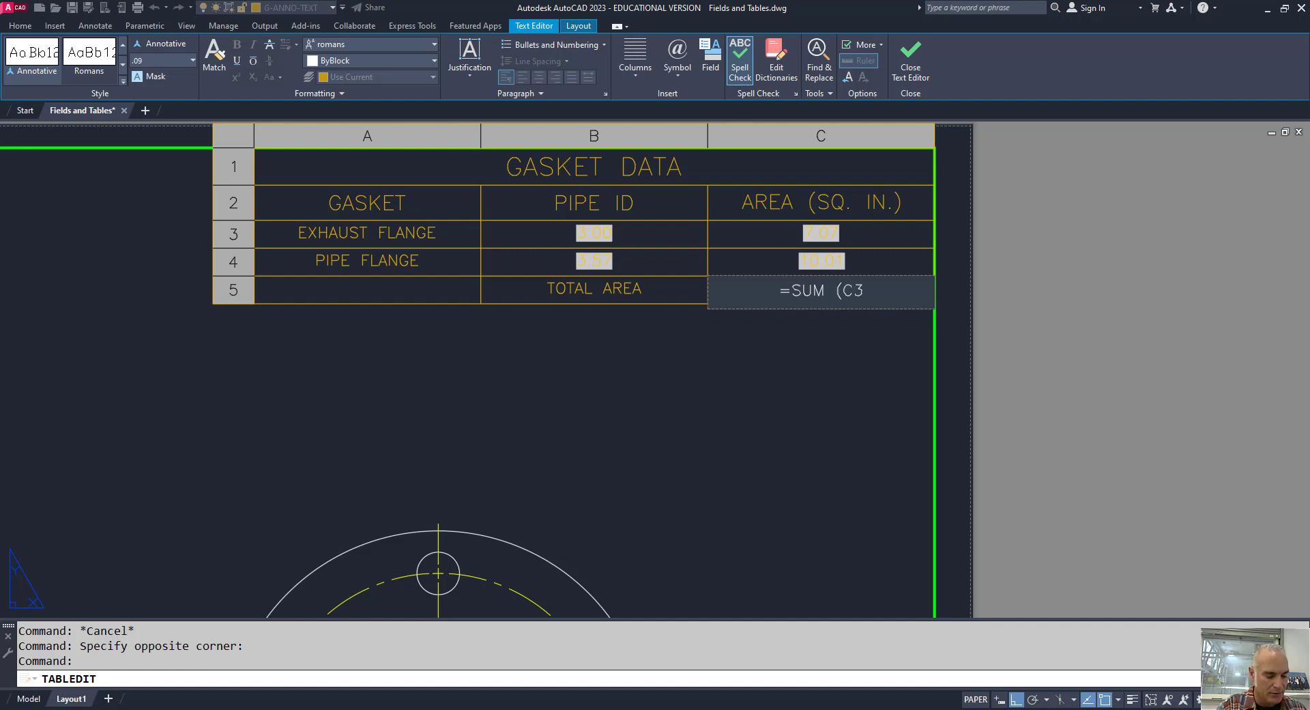
text(C4))
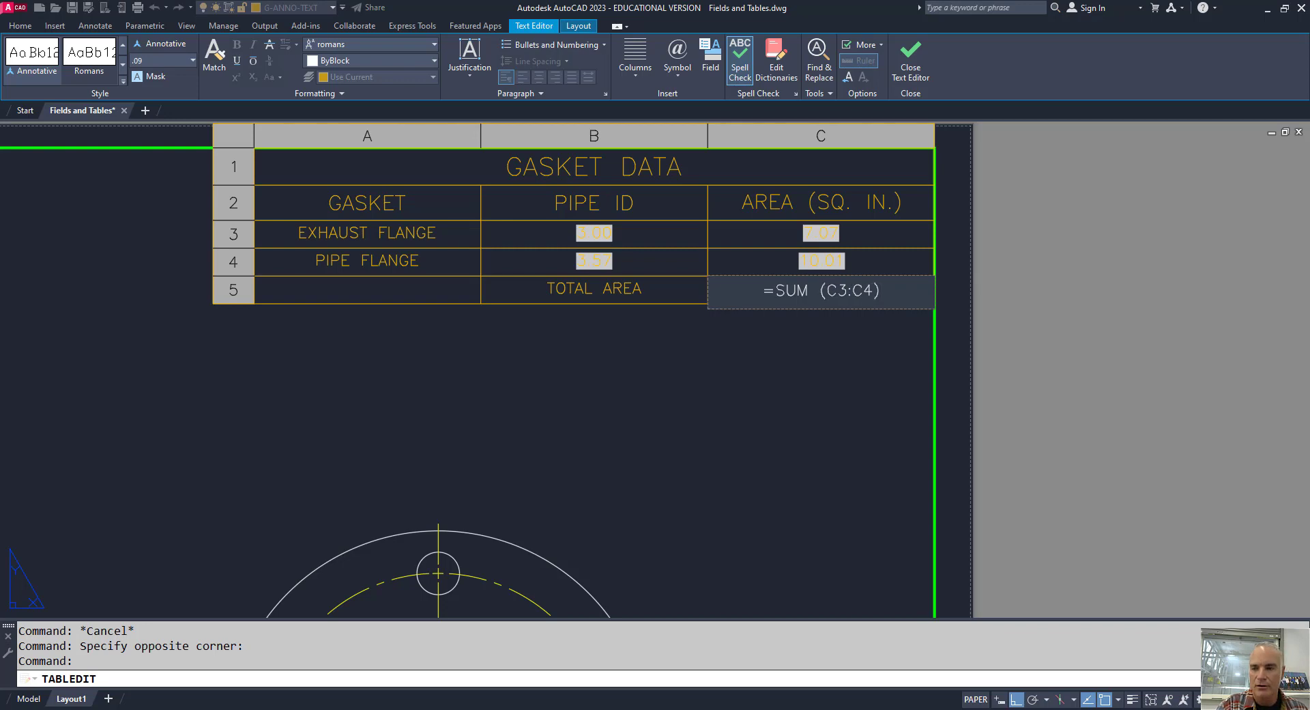
click(767, 363)
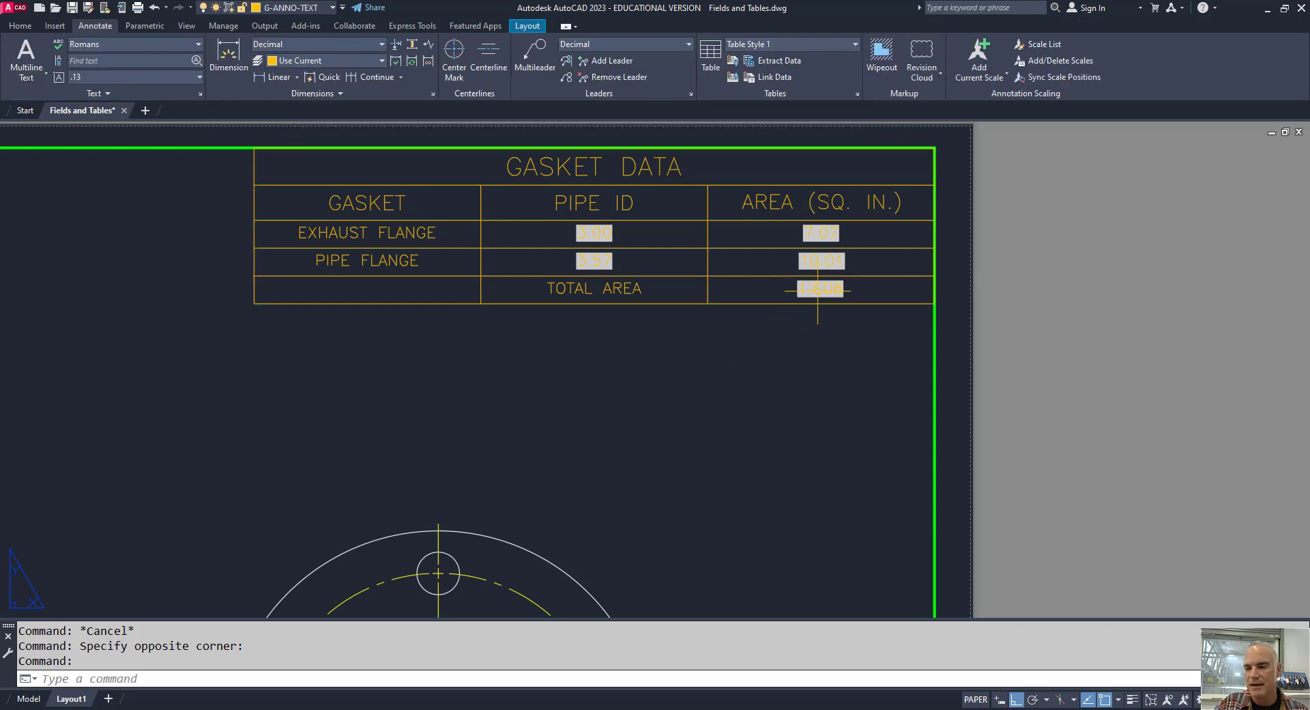
Check the TOTAL AREA field in the table and activate model space in the viewport around the exhaust flange gasket.
scroll(818, 290, up, 4)
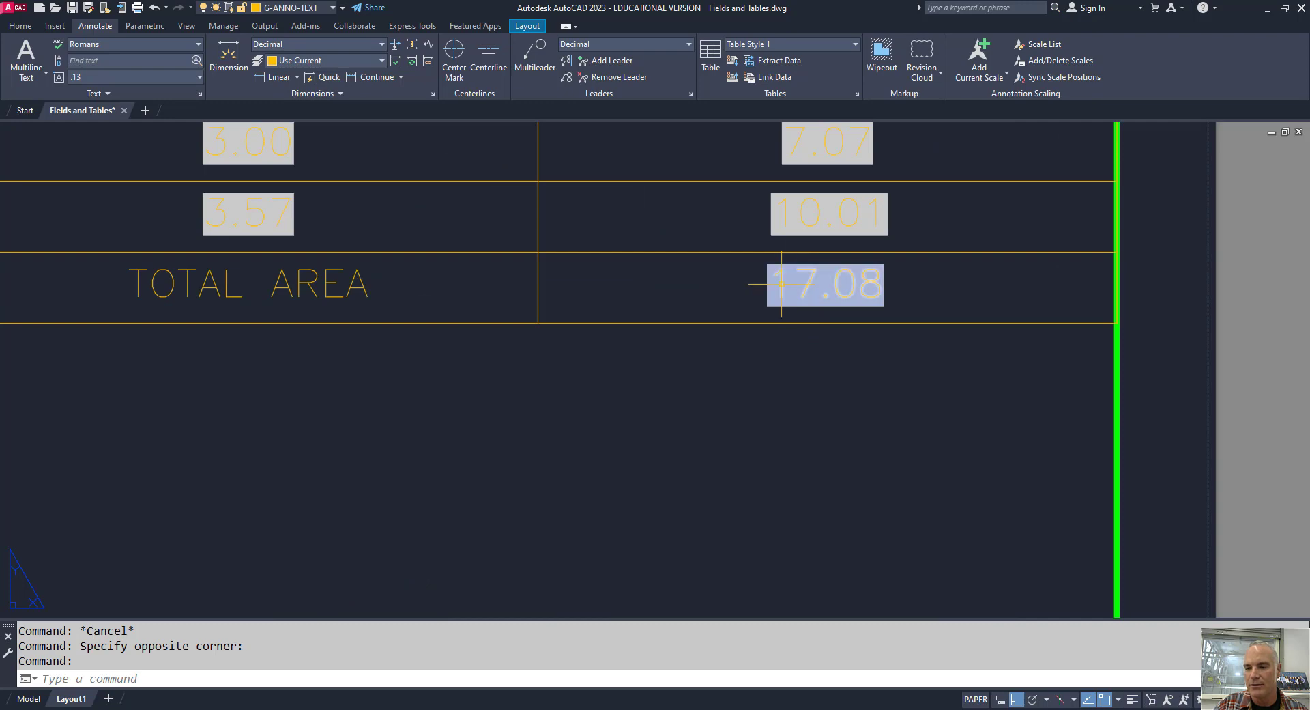
scroll(710, 400, down, 2)
middle_drag(669, 444, 717, 312)
scroll(671, 409, down, 3)
scroll(459, 417, up, 1)
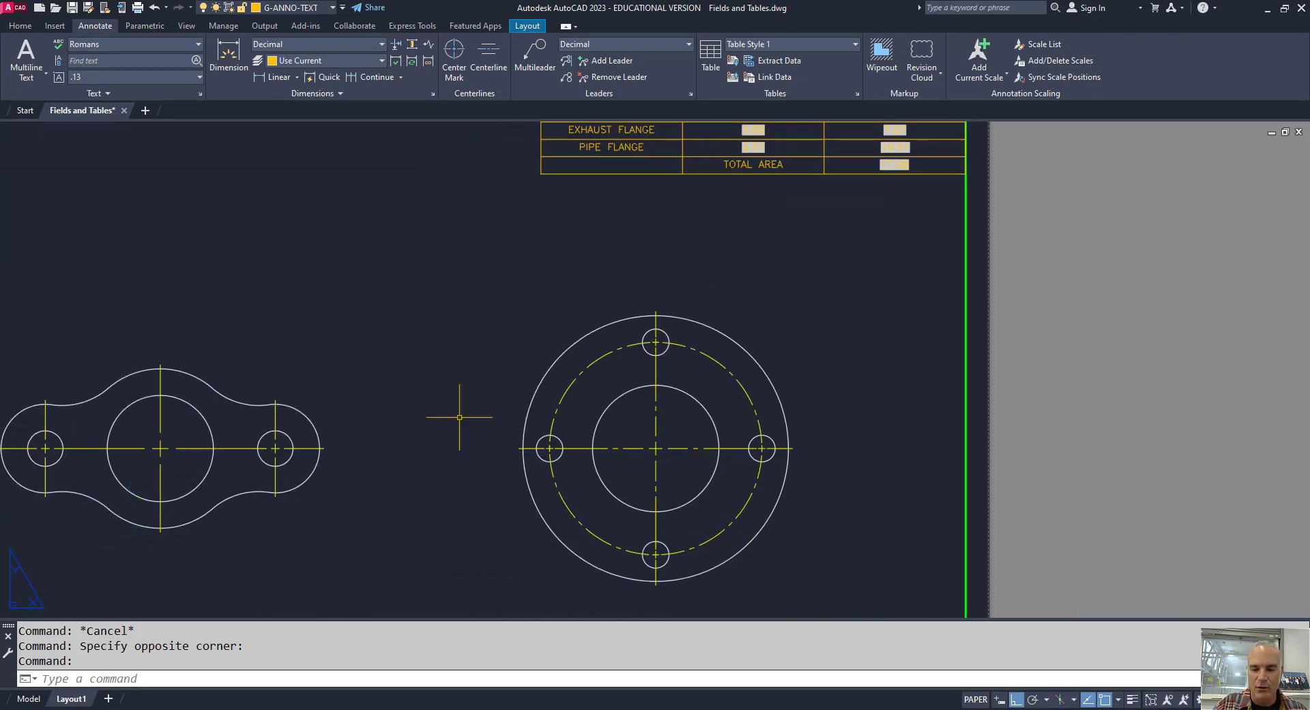
scroll(212, 401, up, 2)
middle_drag(211, 400, 287, 386)
double_click(288, 387)
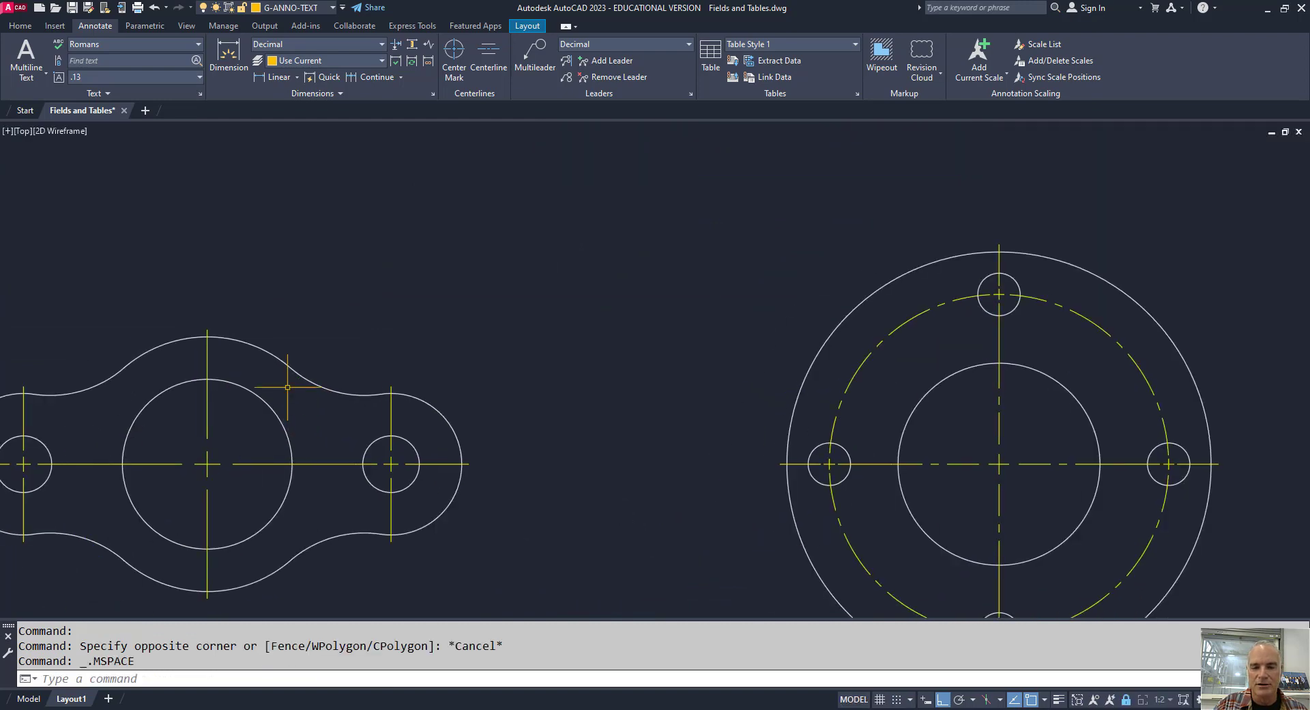
Scale the exhaust flange's central circle about its center by reference, taking its radius as reference length and 1.25 as new length.
text(sc)
key(Return)
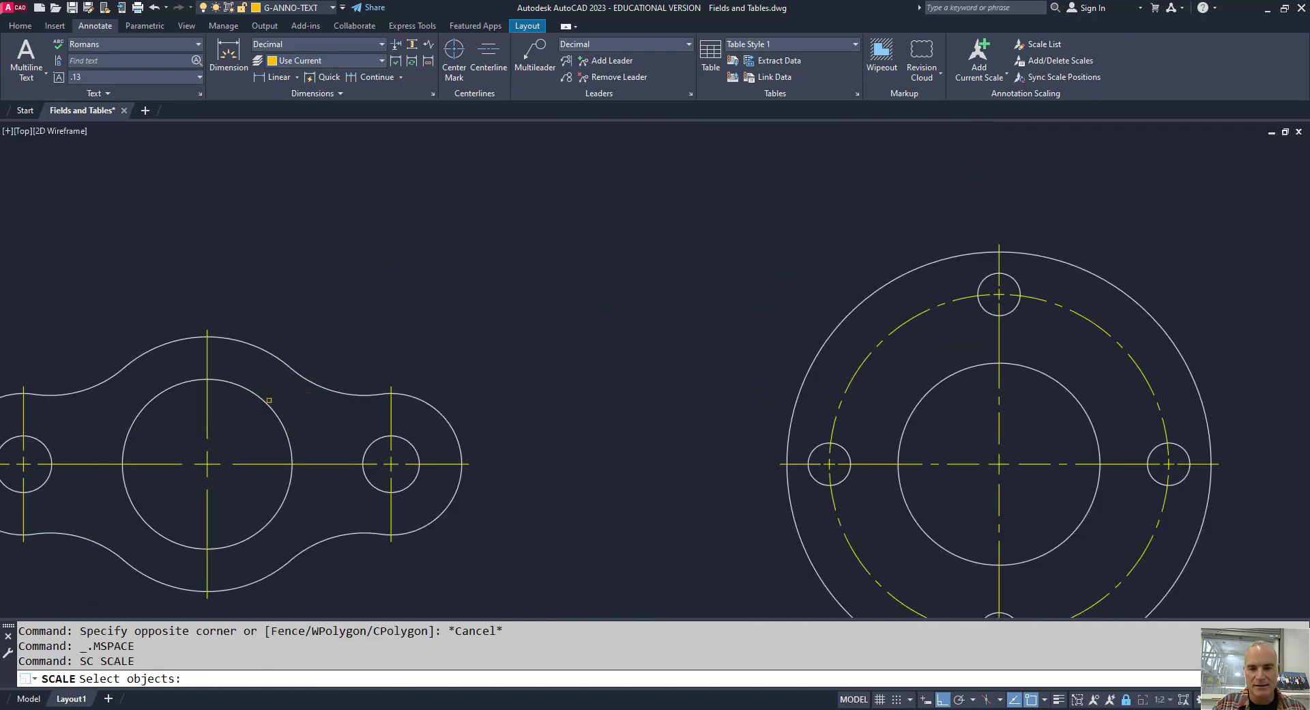
click(269, 400)
key(Return)
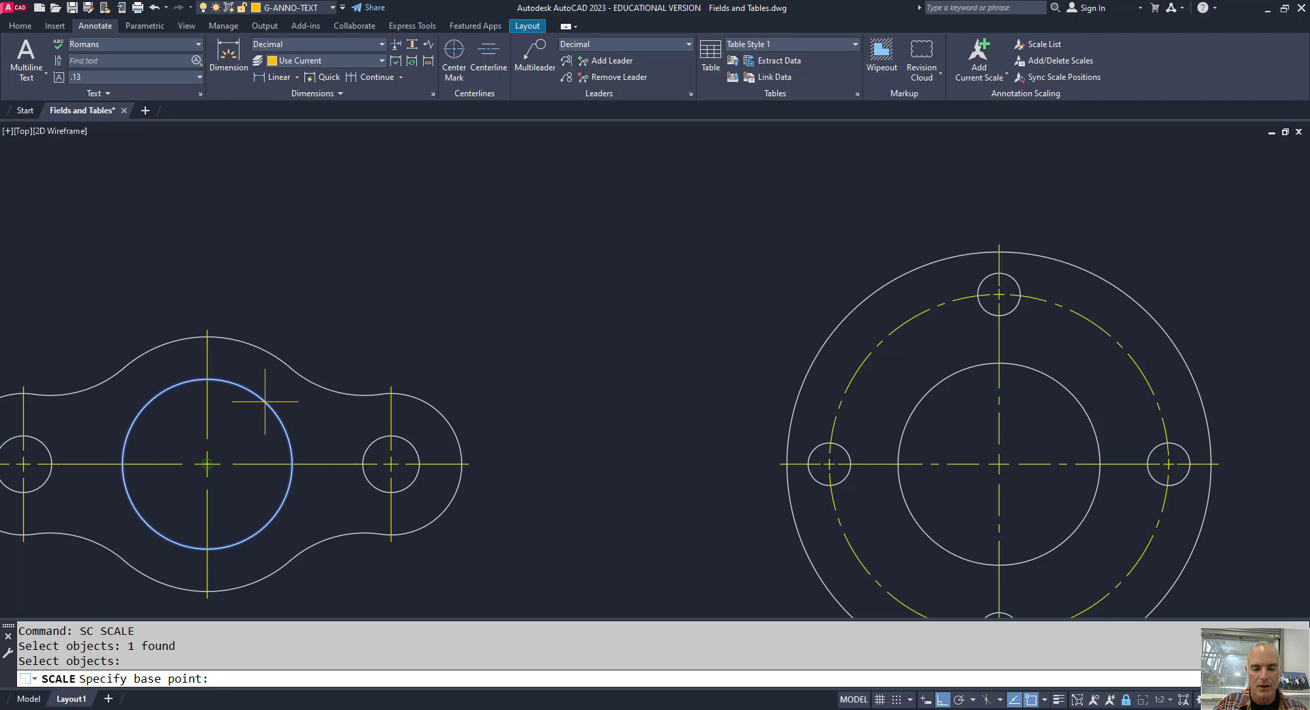
click(272, 407)
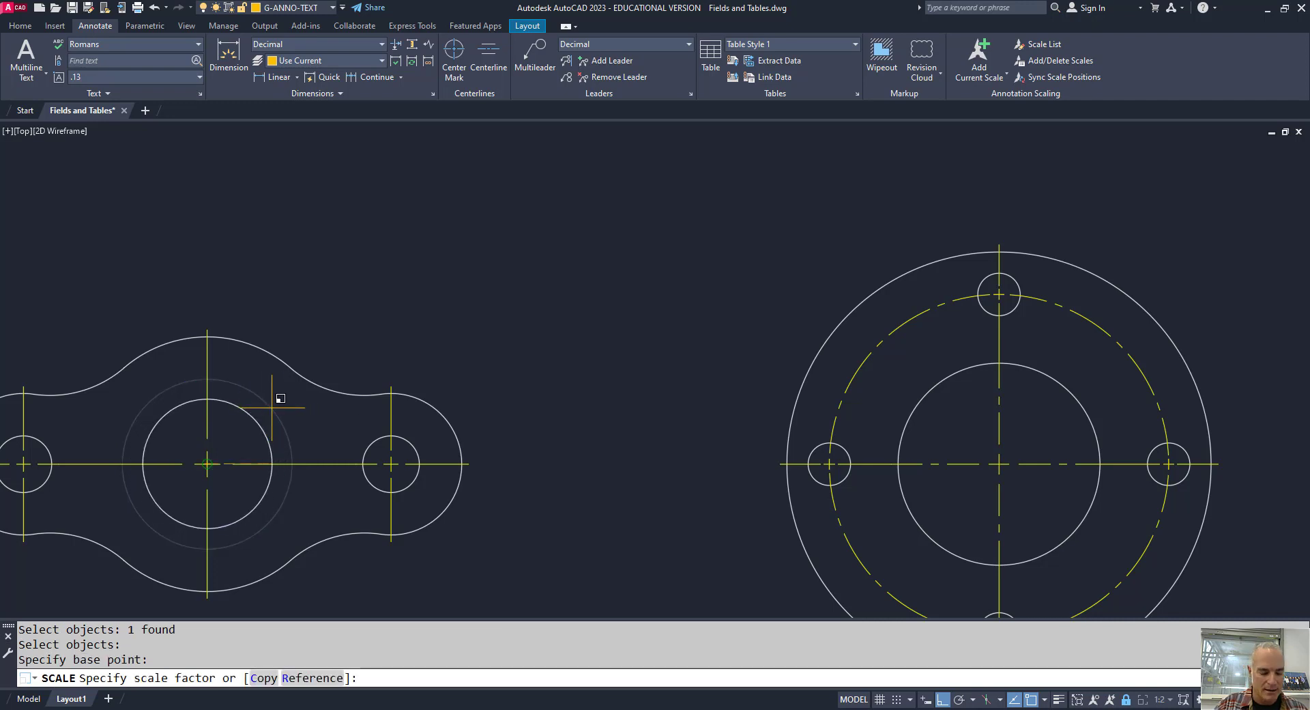
text(r)
key(Return)
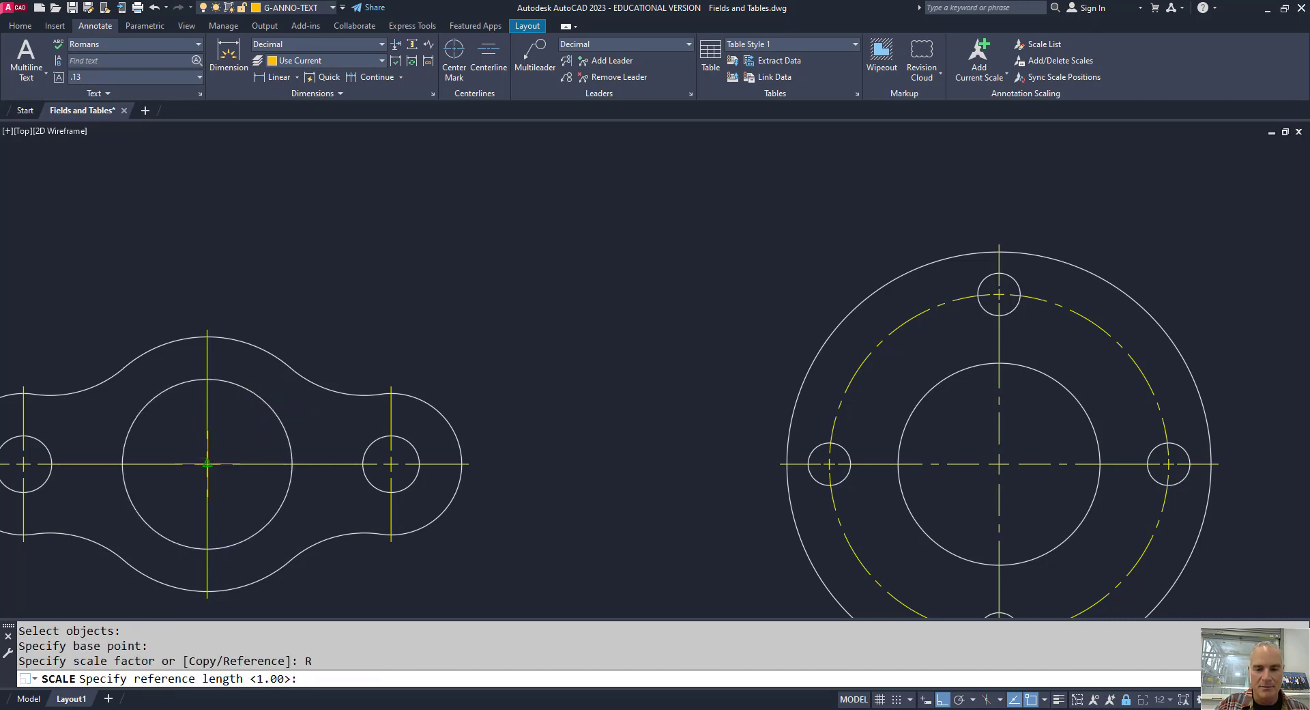
click(207, 464)
click(292, 464)
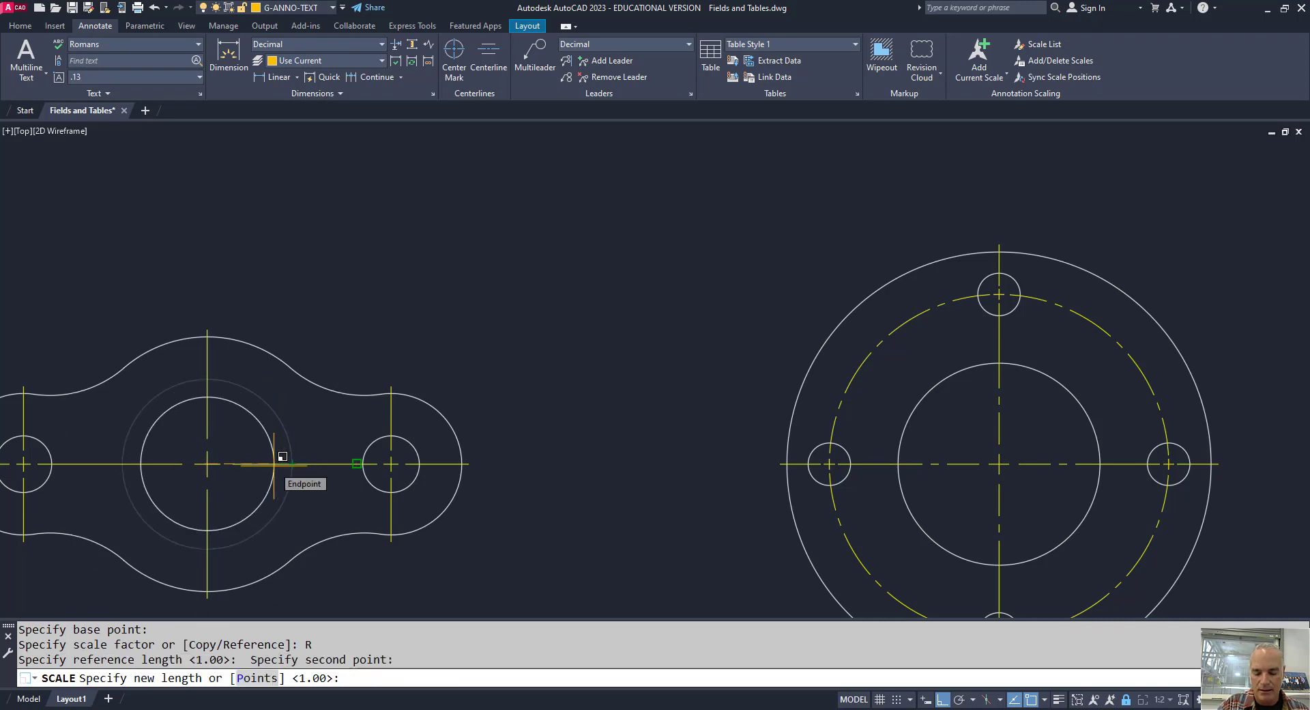
text(1.25)
key(Return)
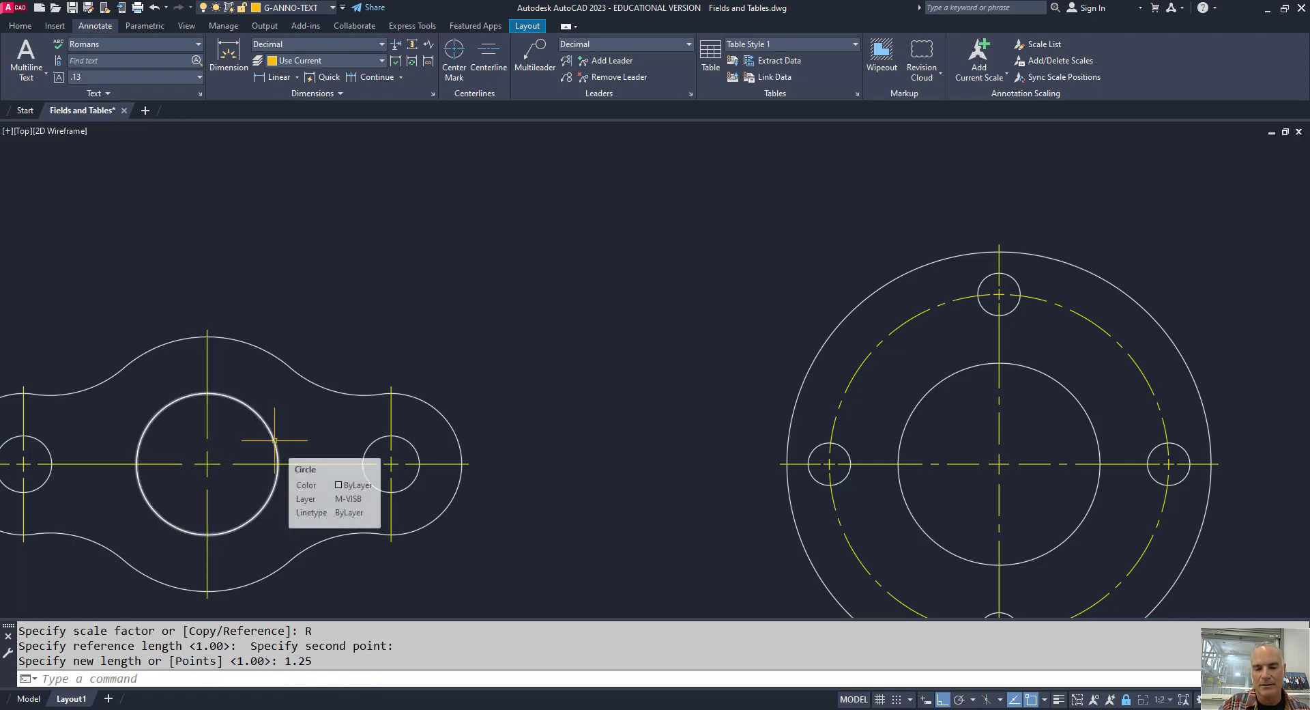
Return to paper space and regenerate the layout to update the fields in the GASKET DATA table.
scroll(365, 382, down, 3)
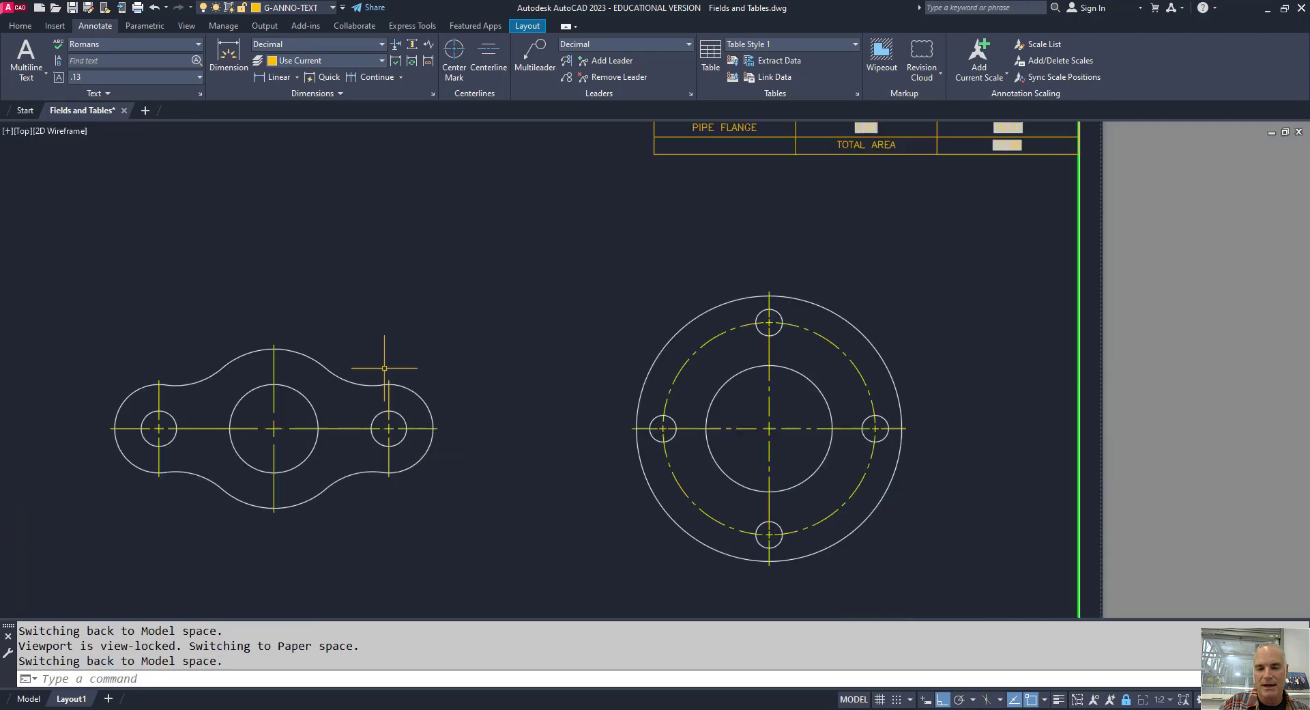
scroll(928, 368, up, 1)
double_click(928, 368)
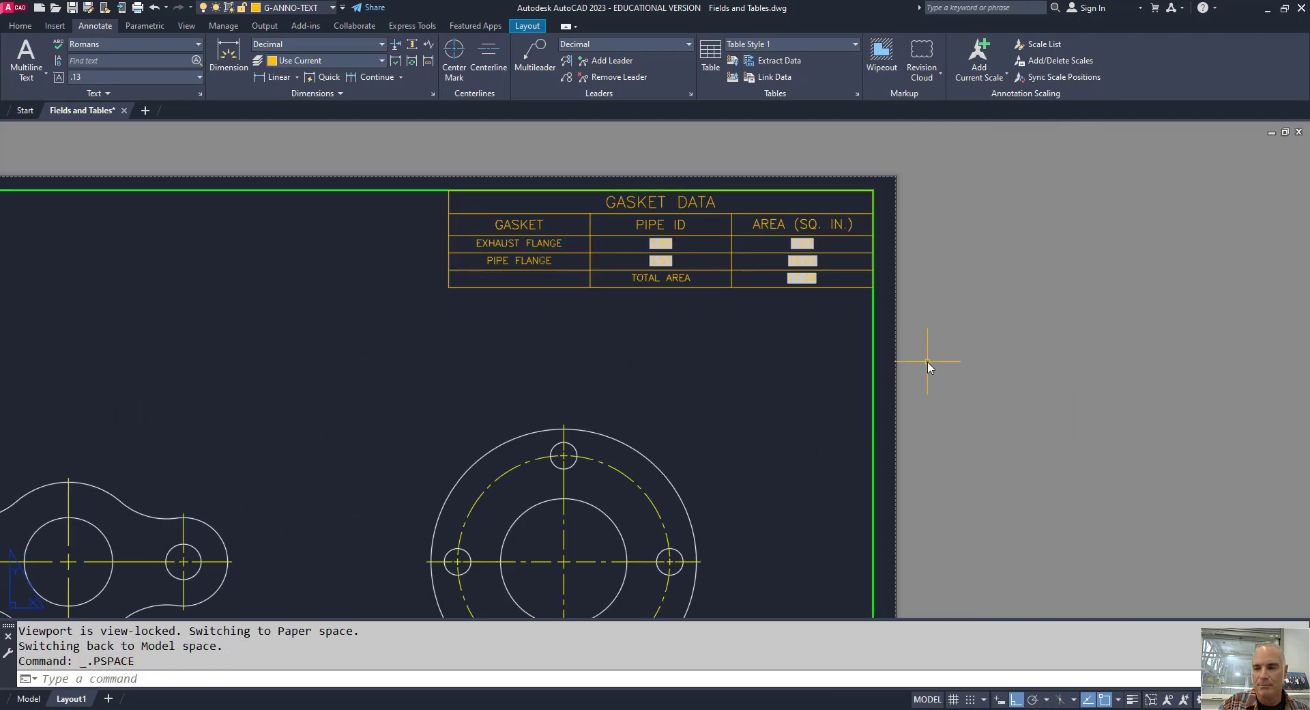
scroll(660, 243, up, 6)
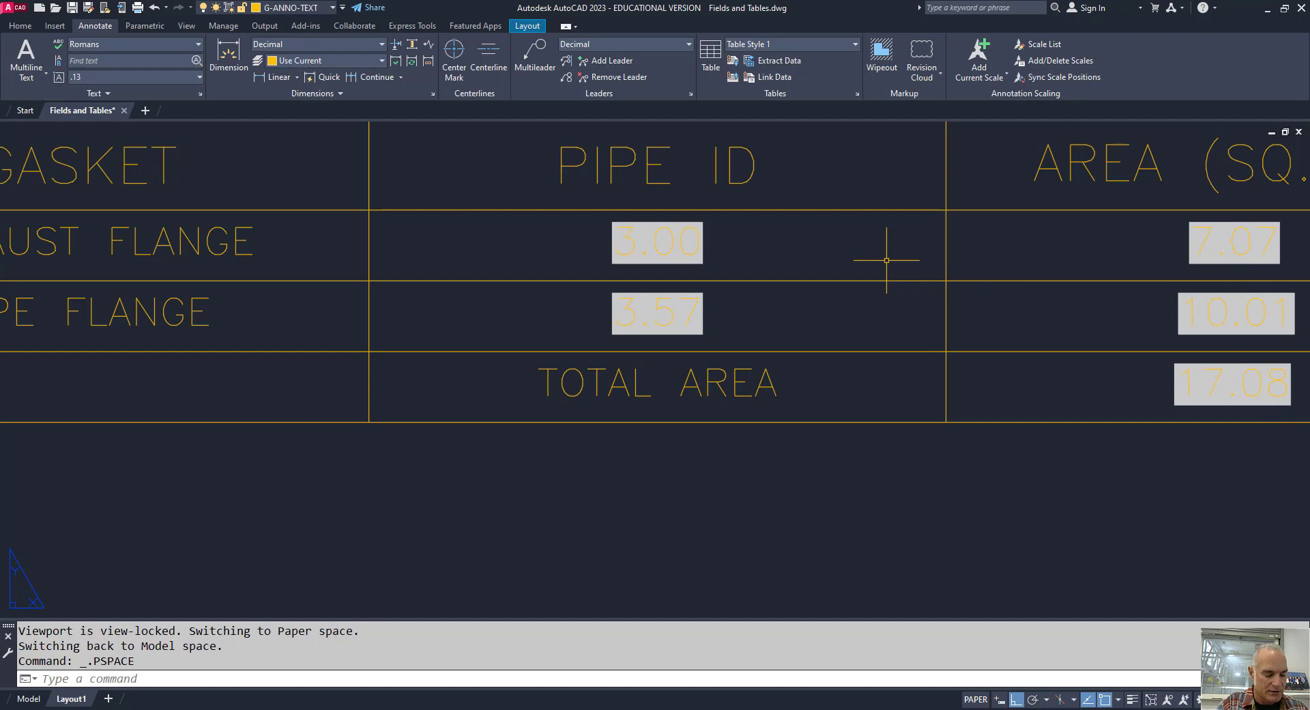
text(RE)
key(Return)
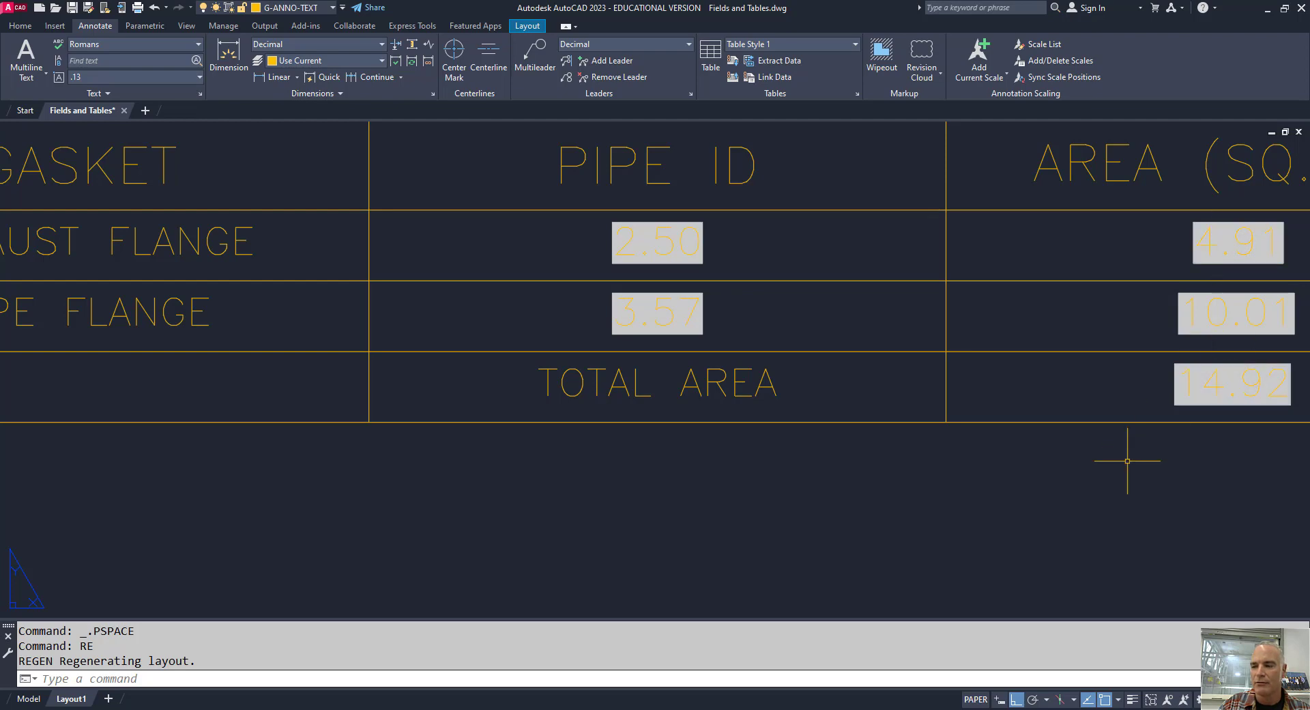
Examine the whole layout sheet and the empty cells of its title block.
scroll(1119, 470, down, 2)
scroll(1119, 470, down, 1)
middle_click(1071, 439)
middle_click(1070, 439)
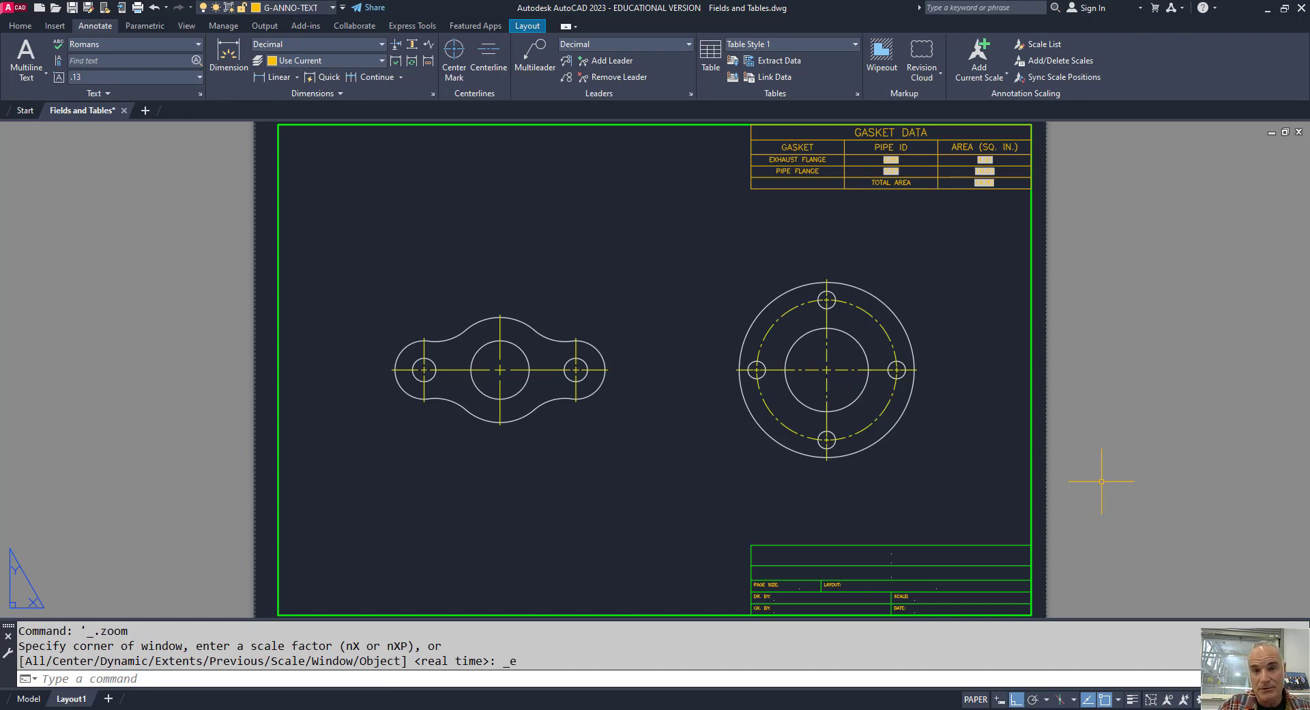
scroll(874, 582, up, 2)
middle_drag(875, 582, 796, 355)
scroll(808, 410, up, 1)
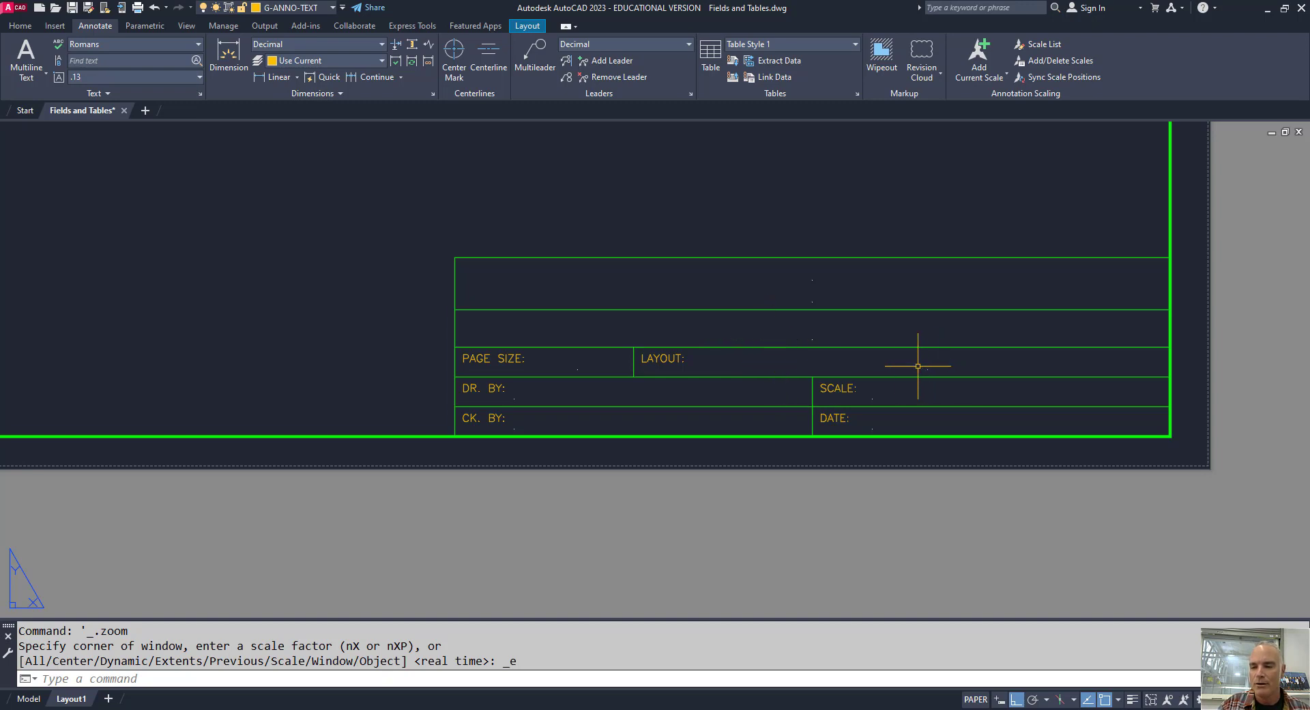
Rename the layout Layout1 as GASKET SIZES.
double_click(72, 699)
text(gA)
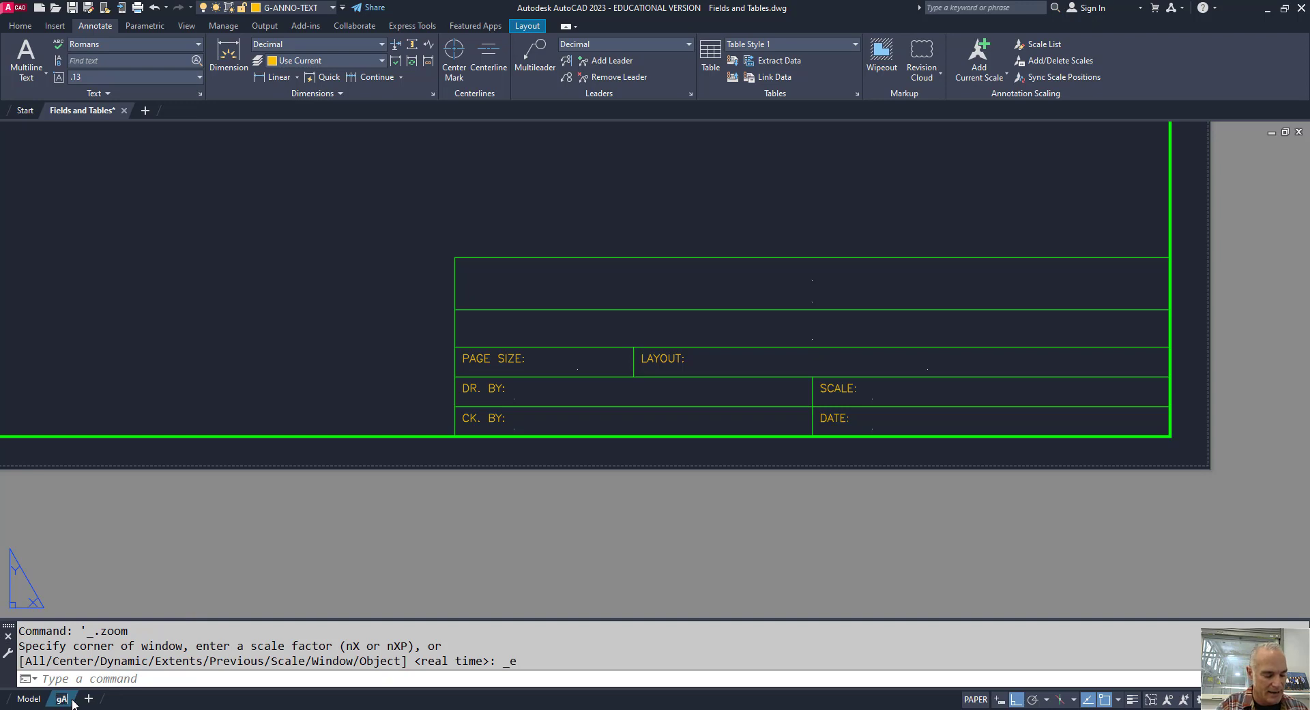
text(SKET sIZE)
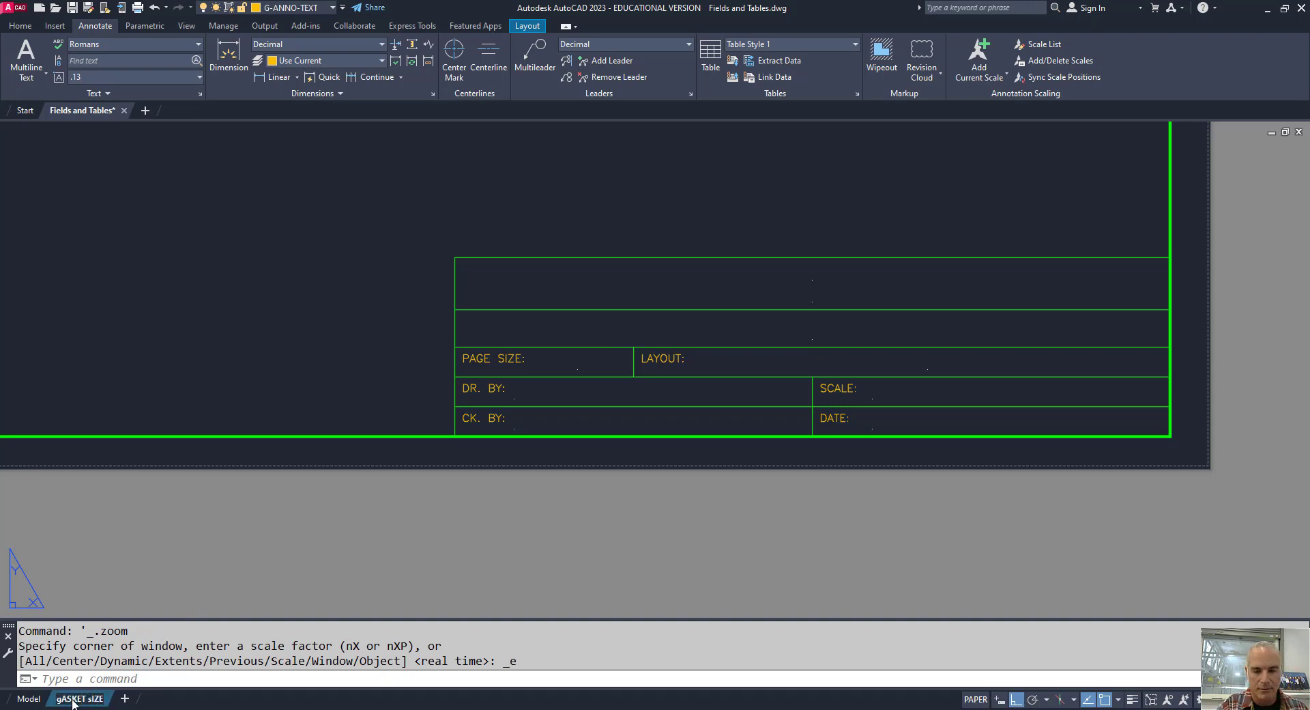
key(BackSpace)
key(BackSpace)
key(BackSpace)
key(BackSpace)
key(BackSpace)
key(BackSpace)
key(BackSpace)
key(BackSpace)
key(BackSpace)
key(BackSpace)
key(BackSpace)
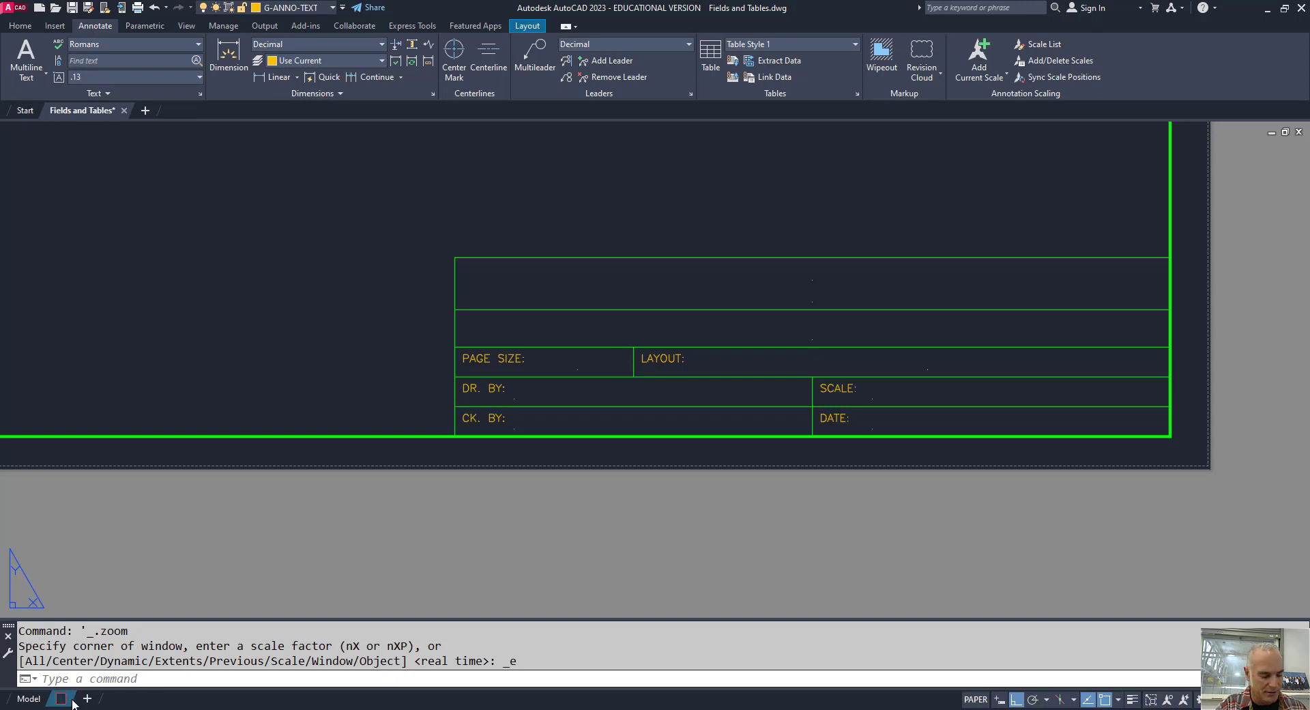
text(GASKET SI)
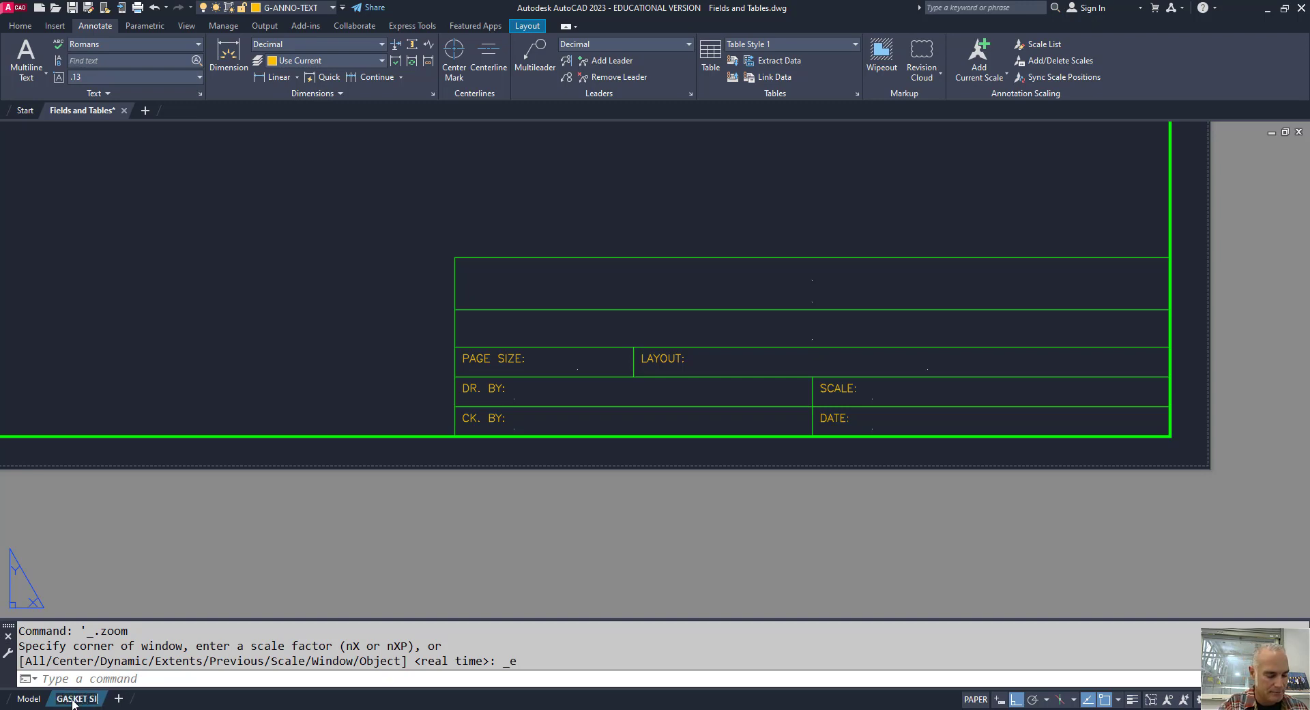
text(ZES)
key(Return)
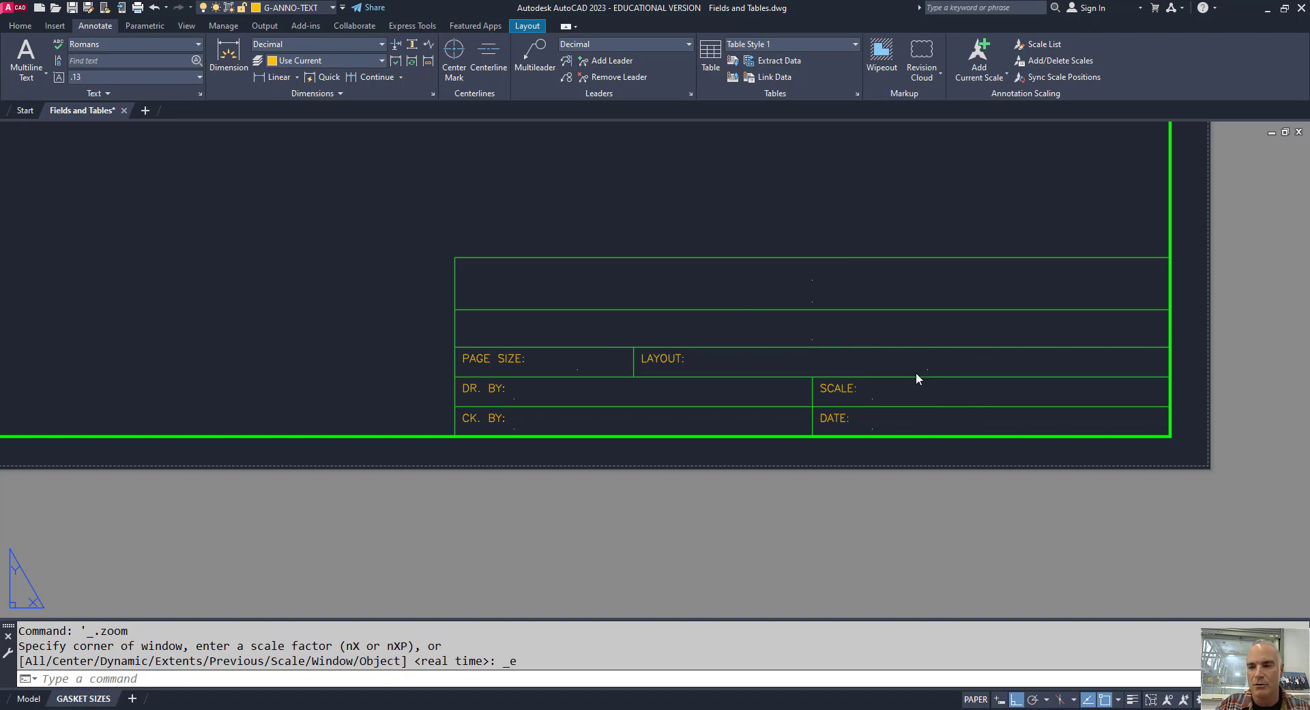
Start a single-line text with Center justification for the title block.
click(813, 342)
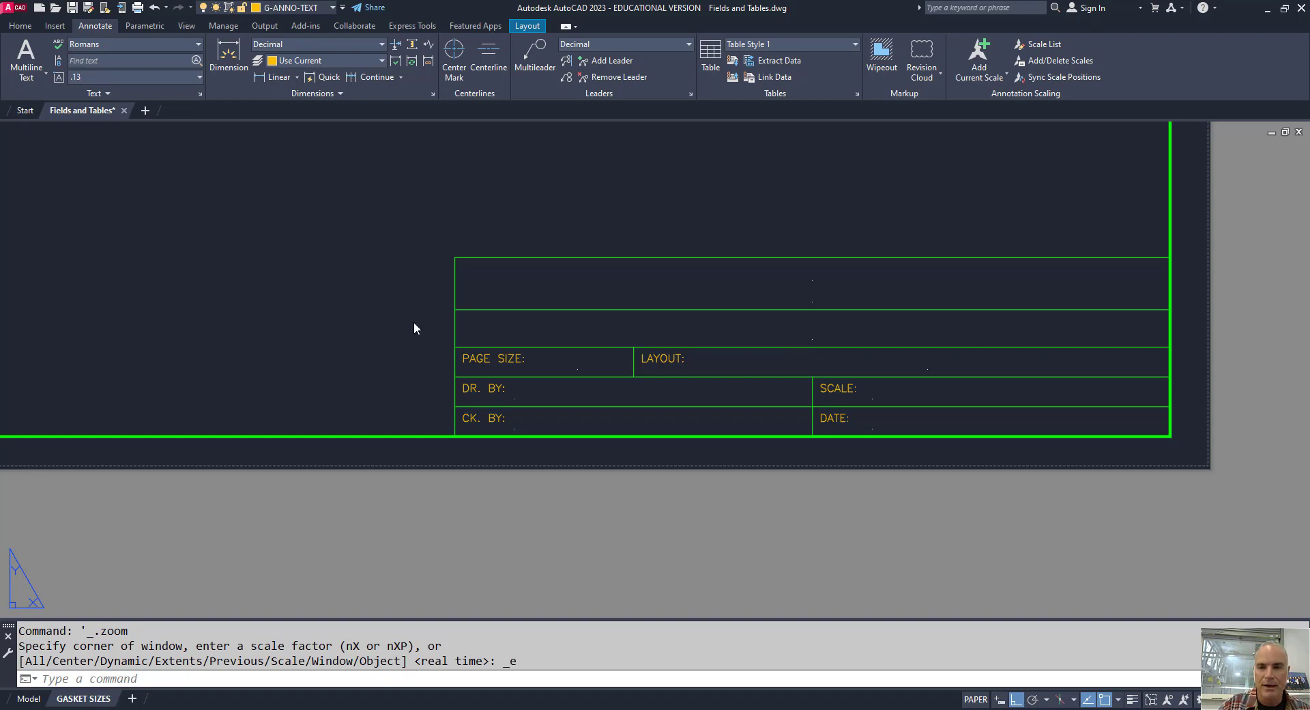
click(30, 77)
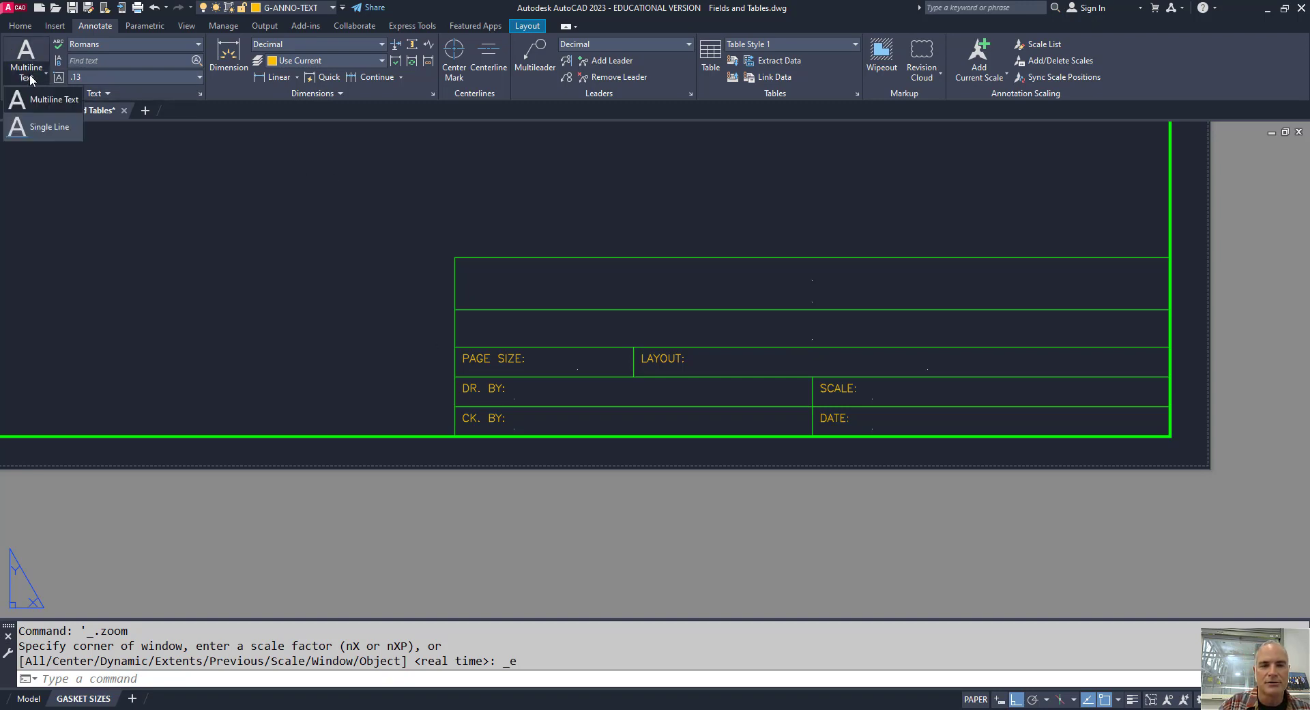
key(Escape)
click(53, 130)
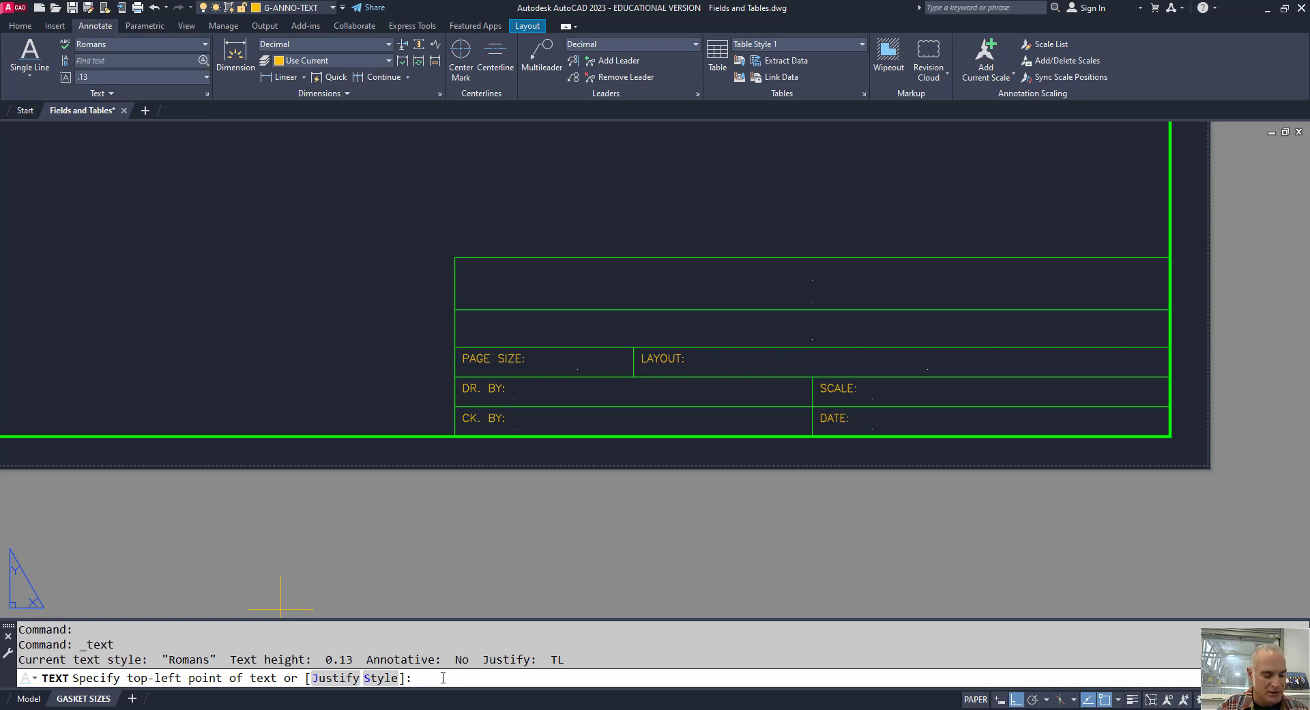
text(j)
key(Return)
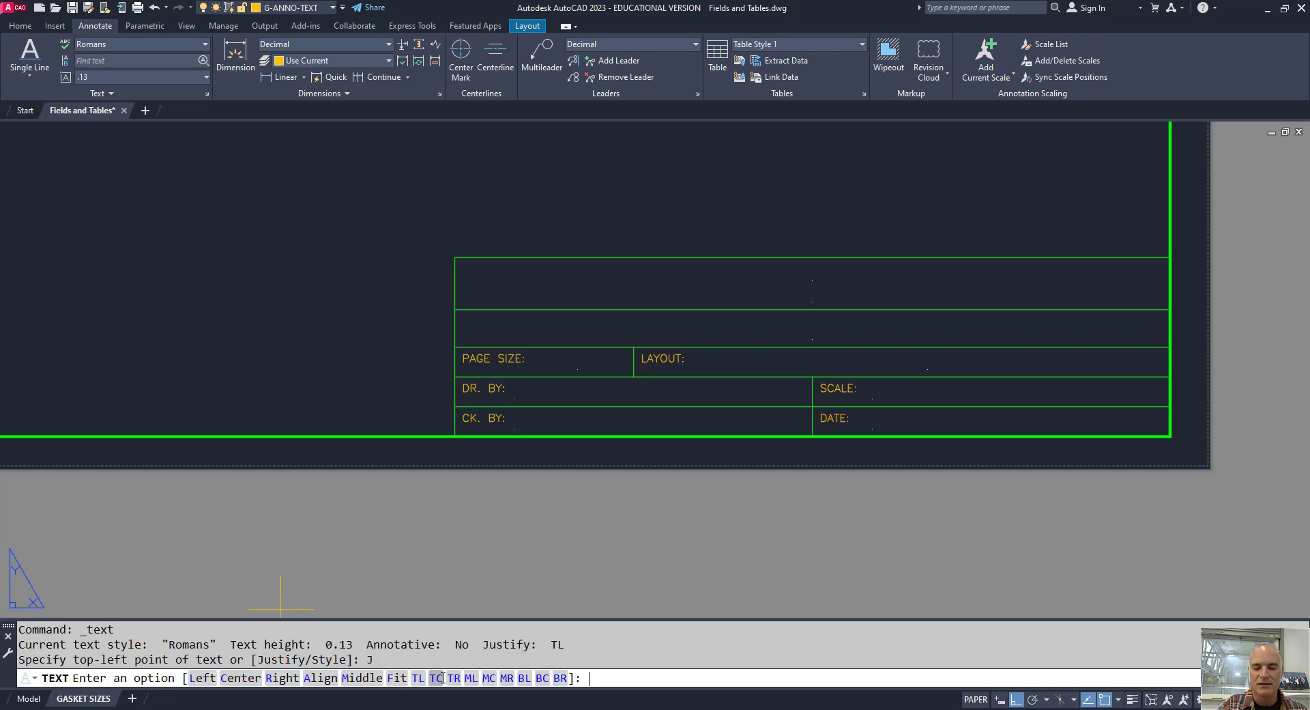
text(c)
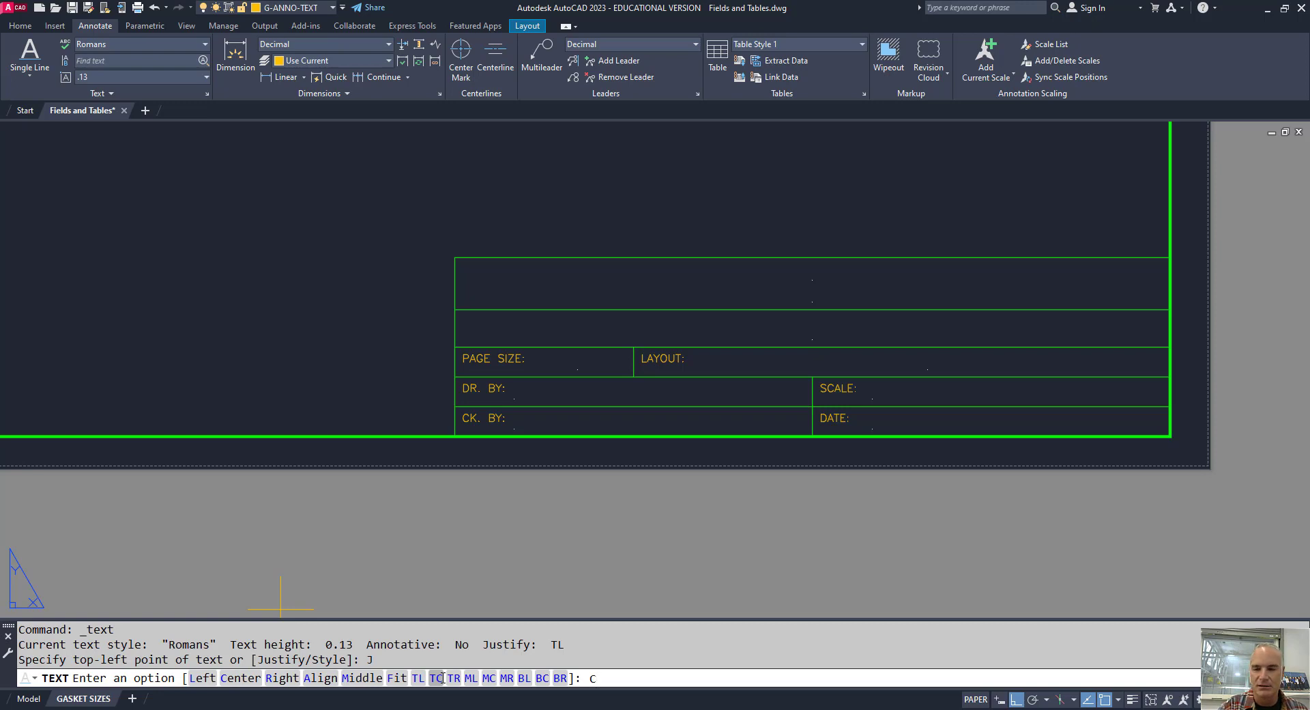
key(Return)
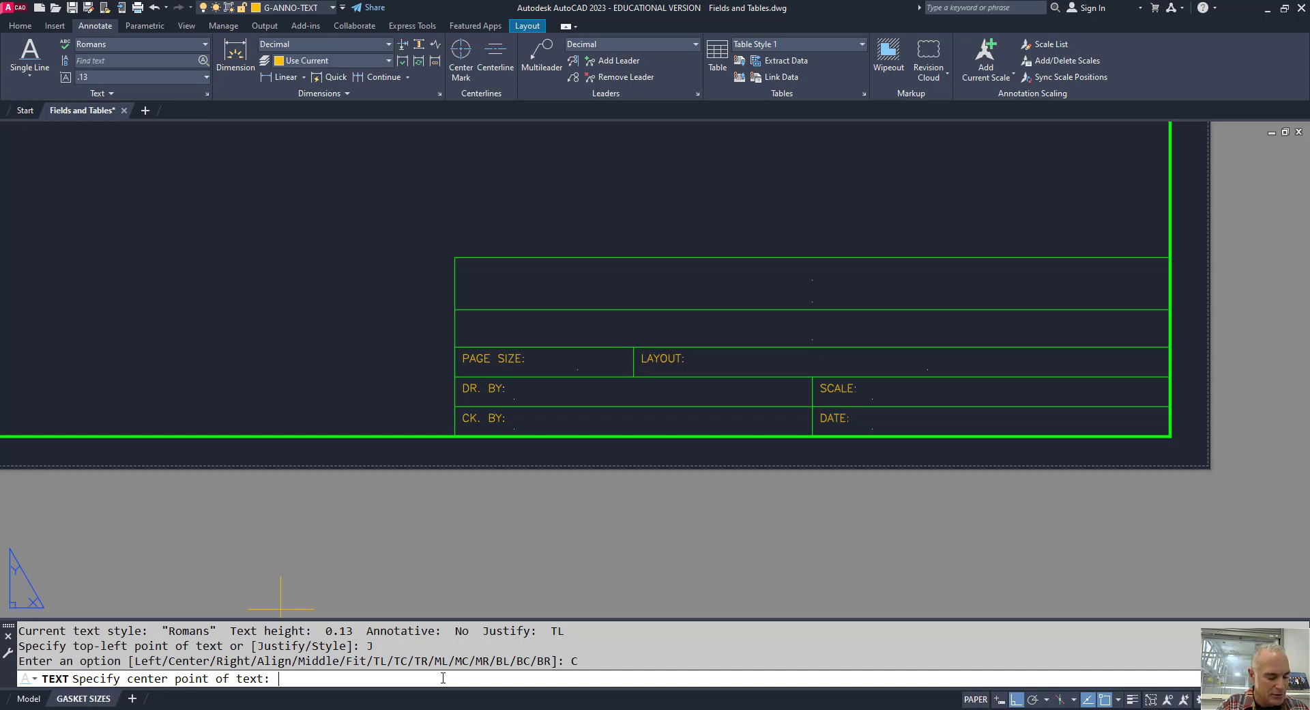
Turn off running object snap and center the text on the node above the LAYOUT cell with height .1875 and rotation 0.
key(F3)
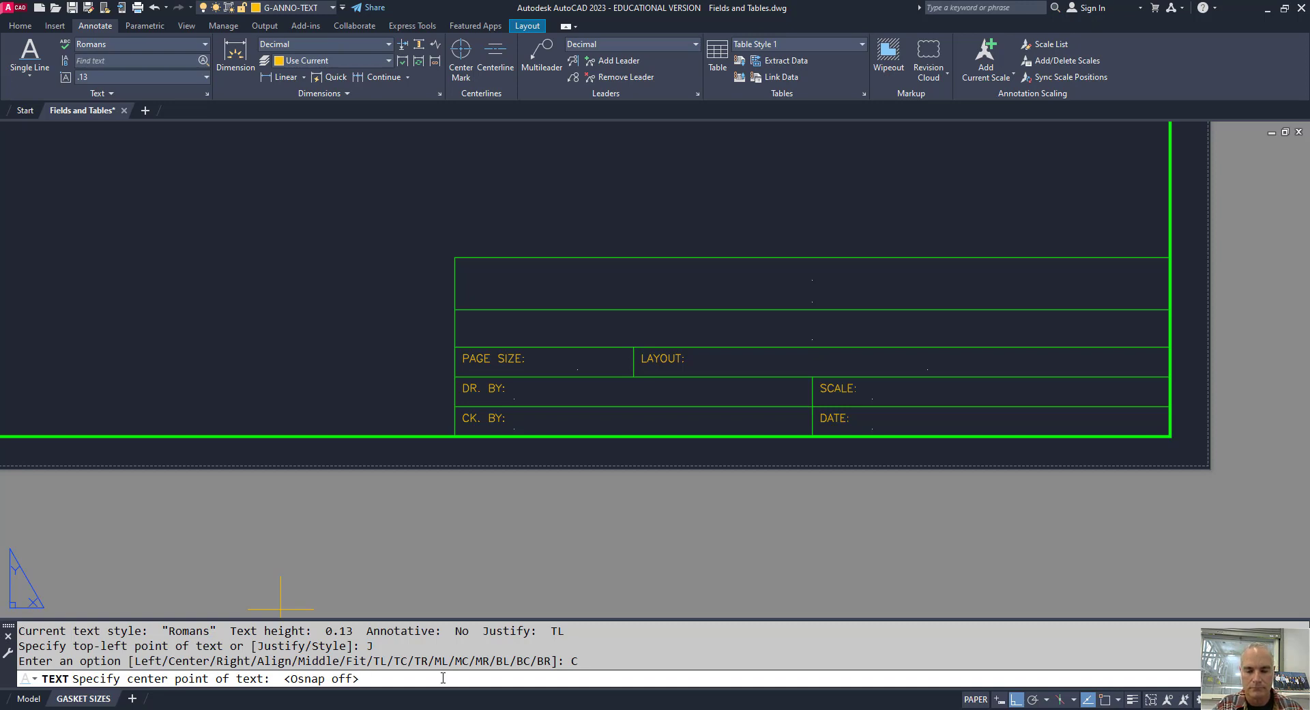
key(Return)
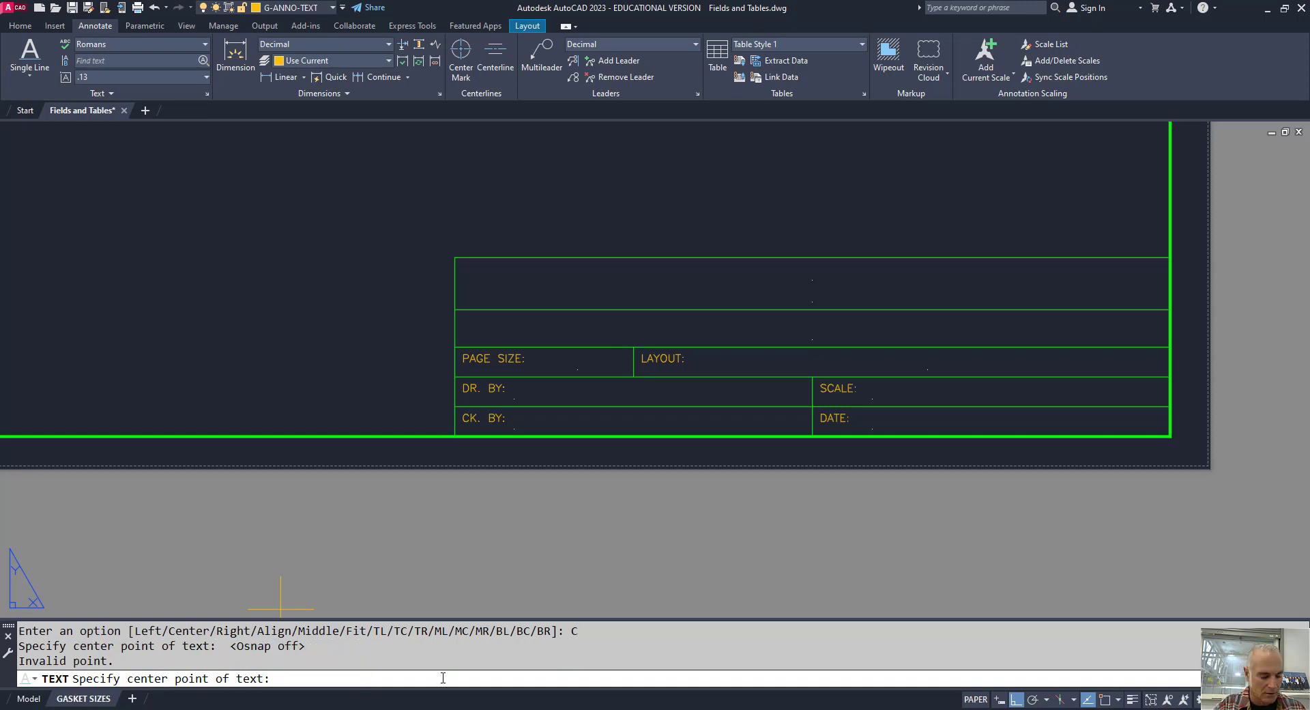
shift+right_click(780, 320)
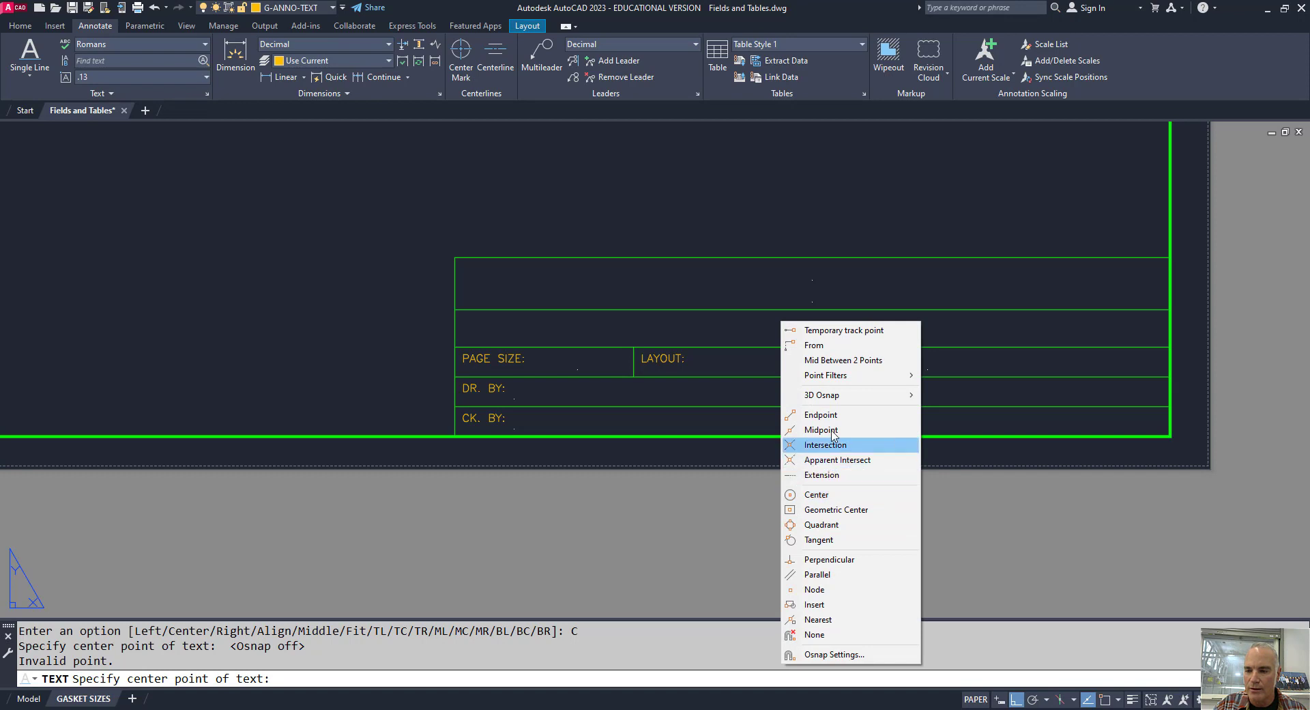
click(815, 590)
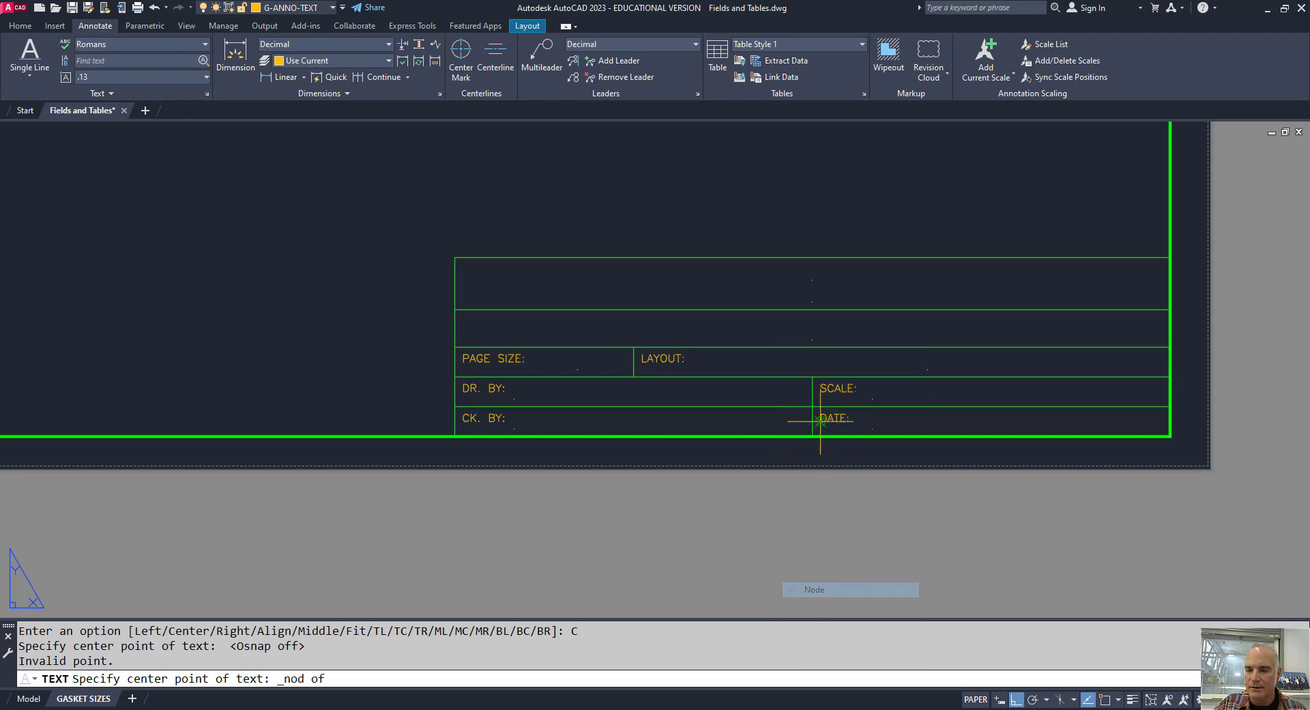
click(812, 338)
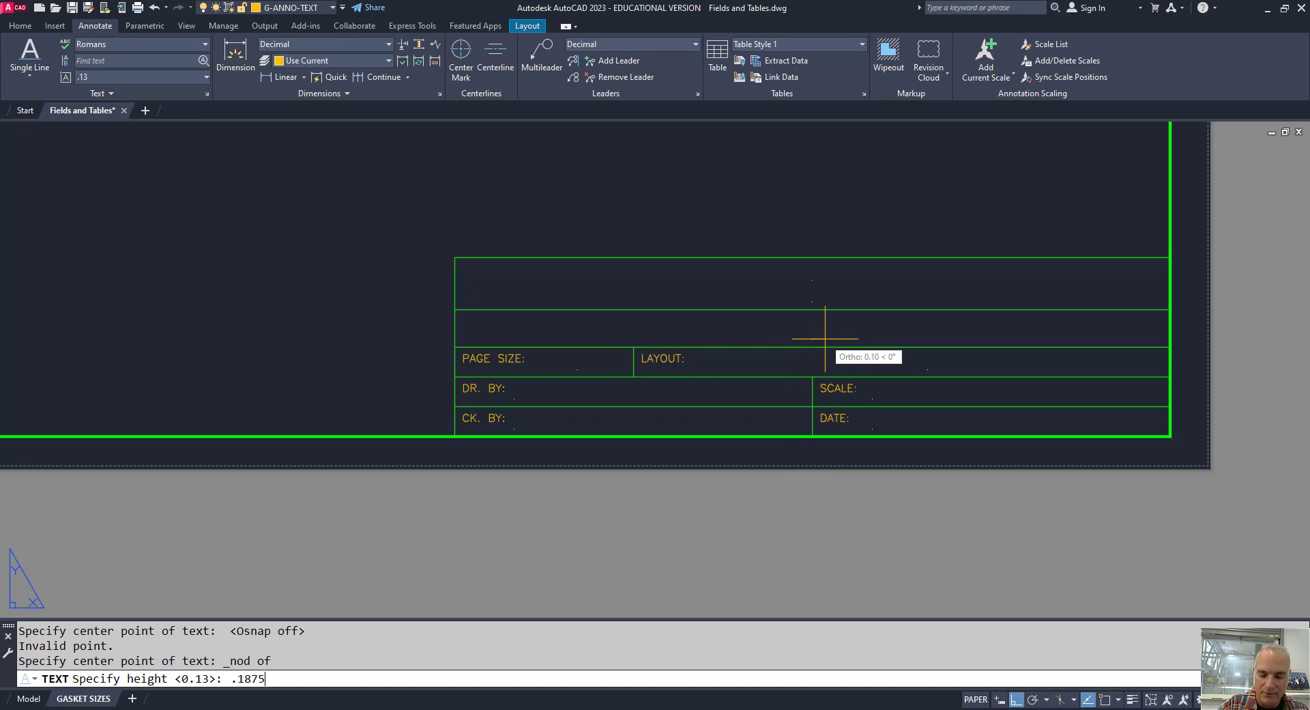
key(Return)
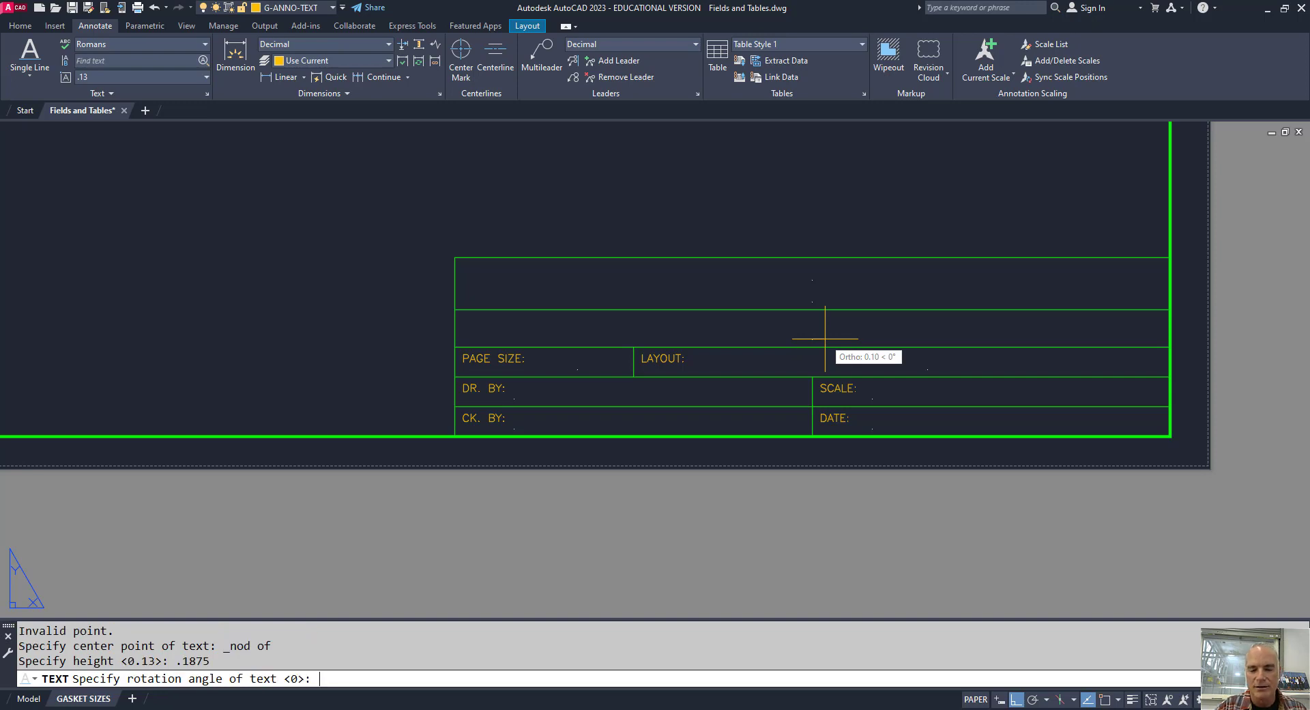
key(Return)
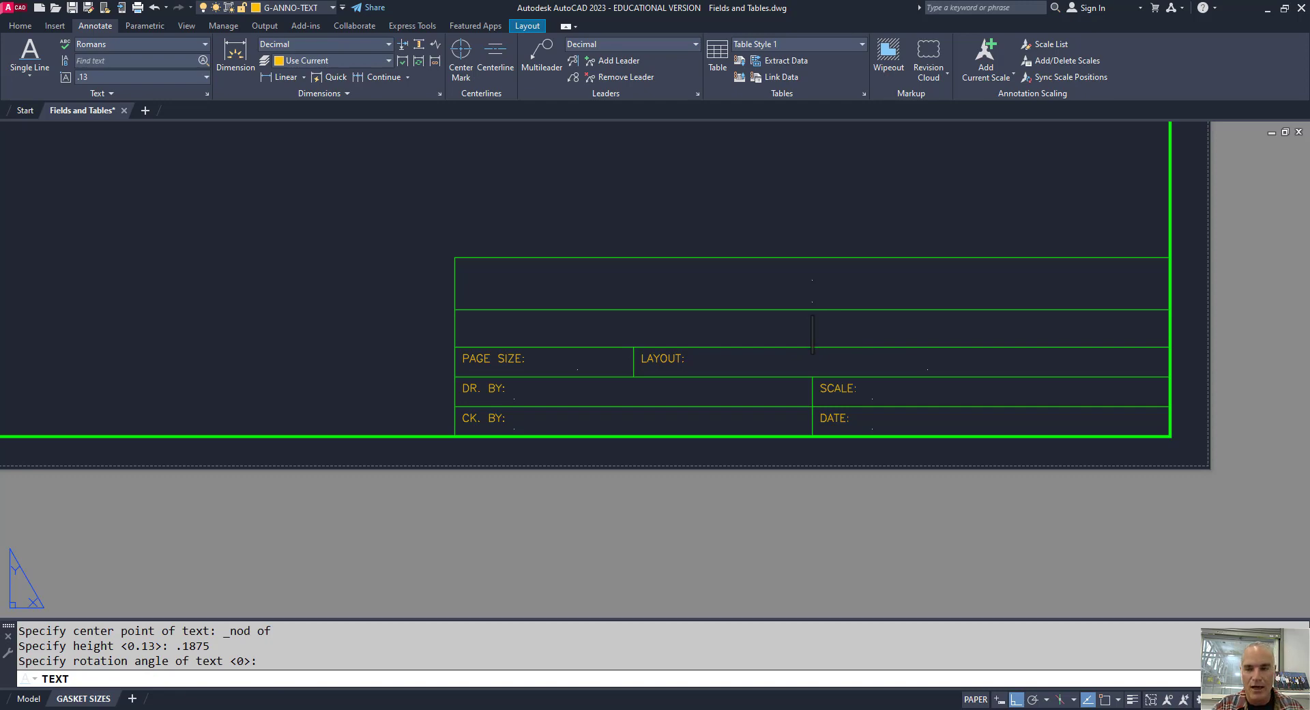
Insert a Filename field into the title text, showing the filename only, without file extension, in Uppercase format, and finish the text.
key(ctrl+f)
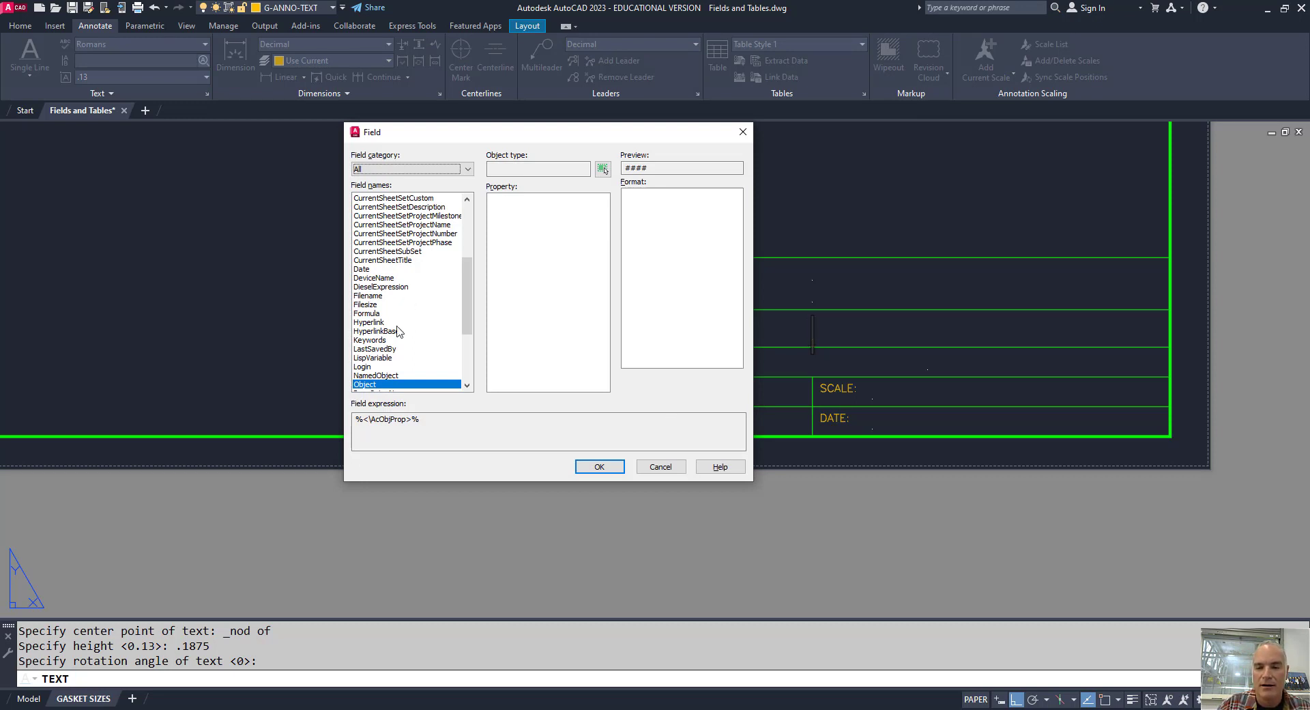
click(378, 297)
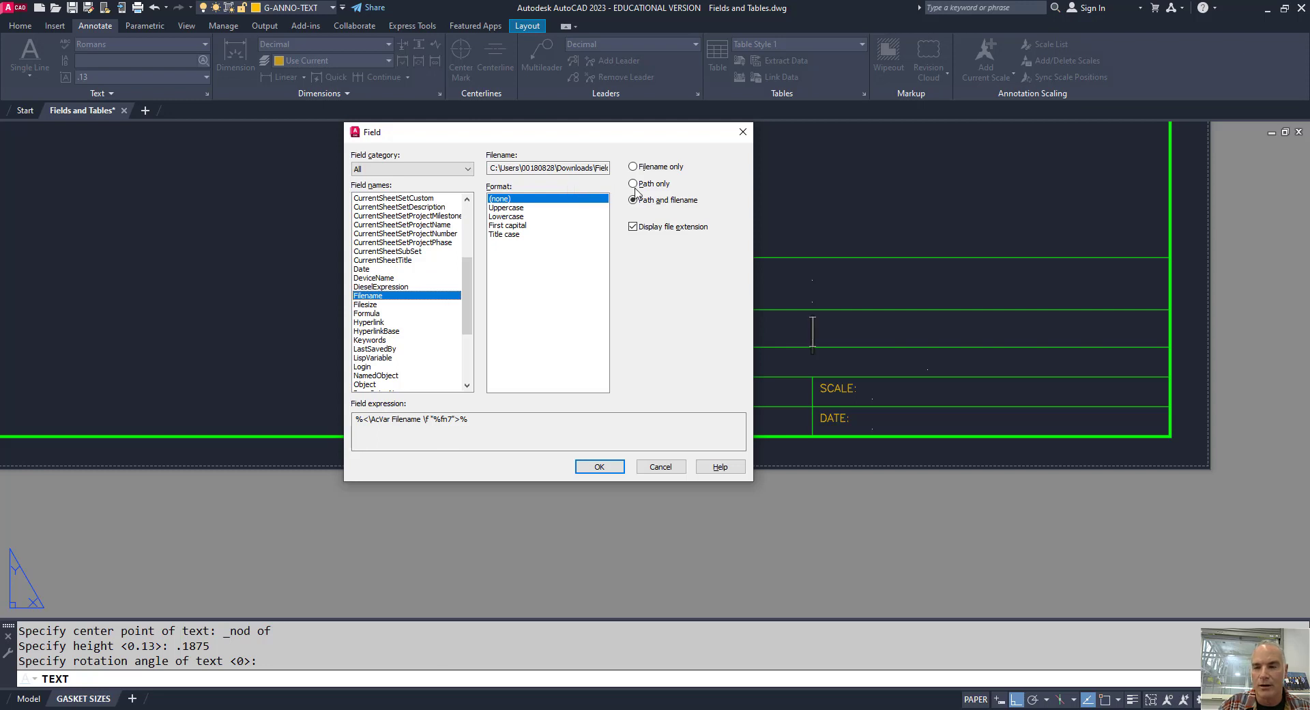
click(632, 167)
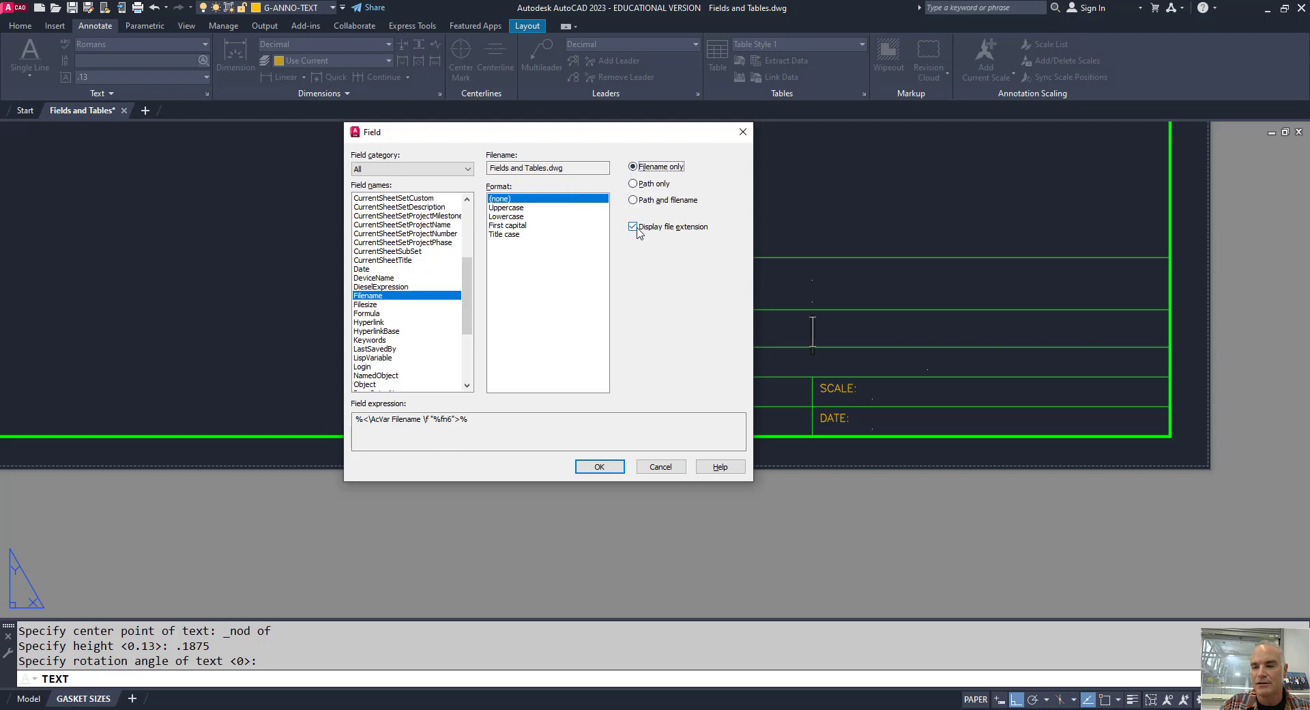
click(634, 228)
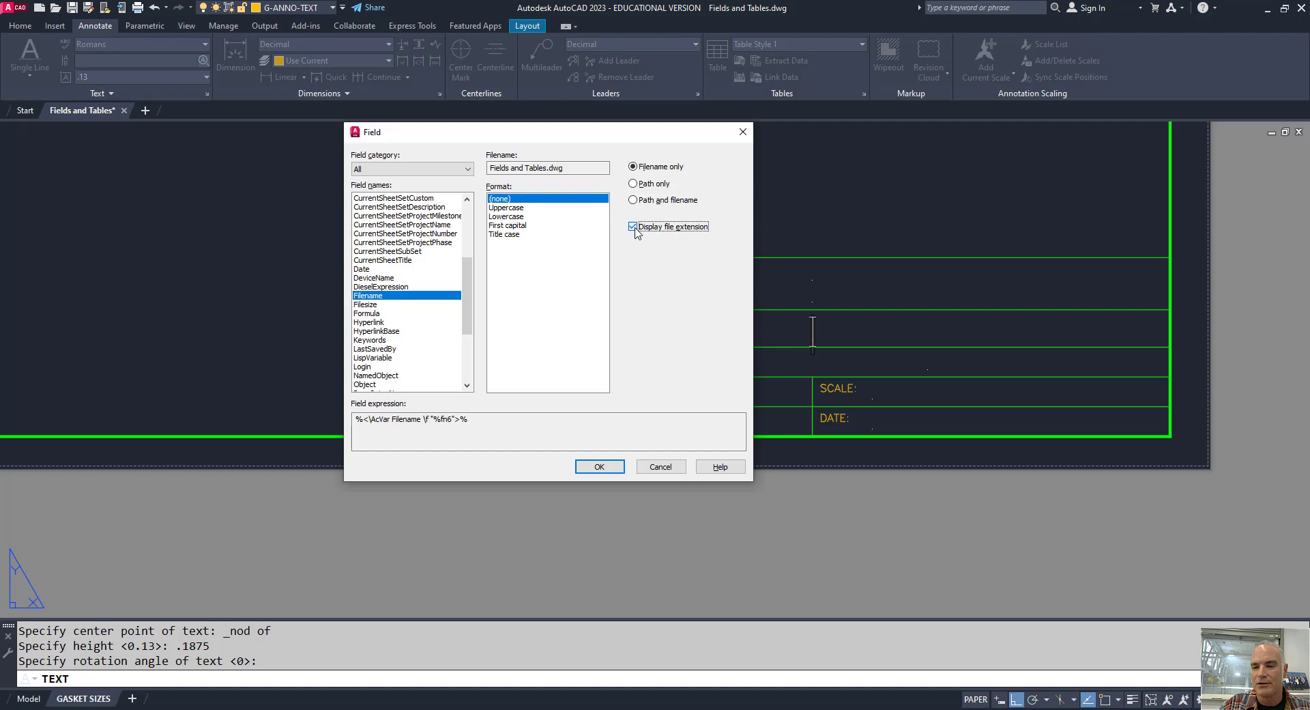
click(508, 207)
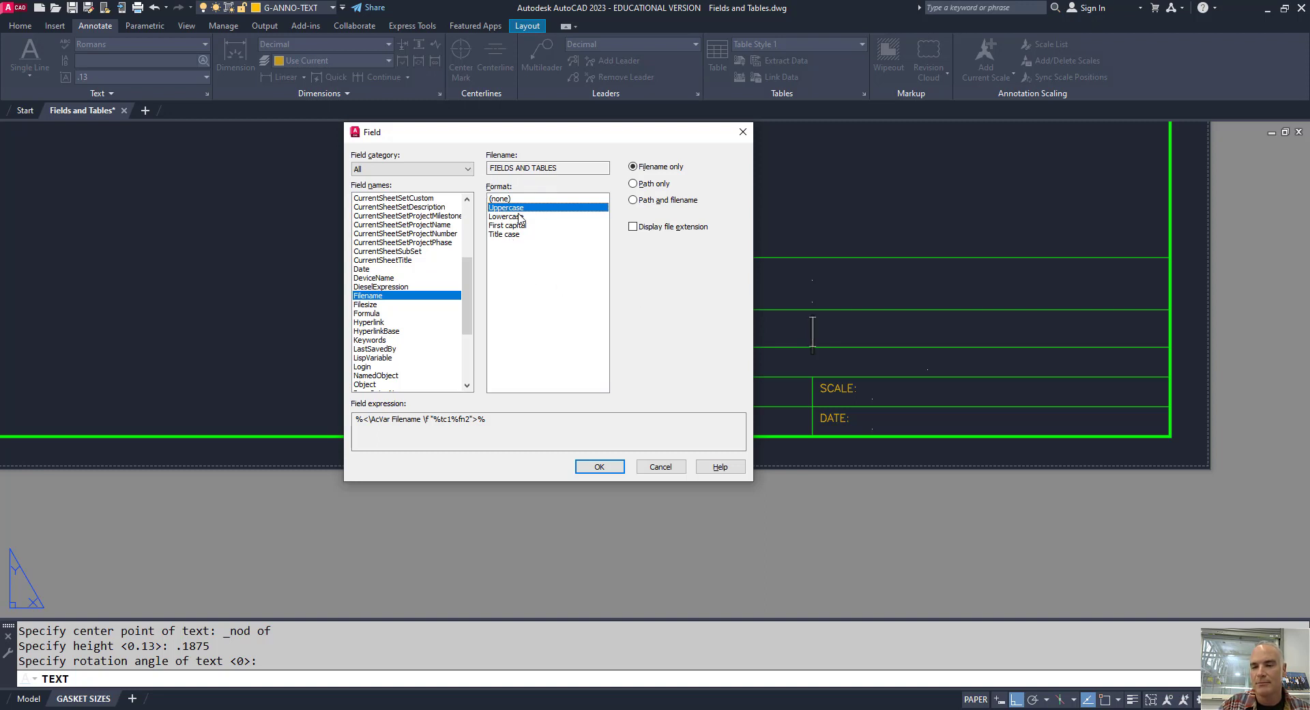
click(599, 467)
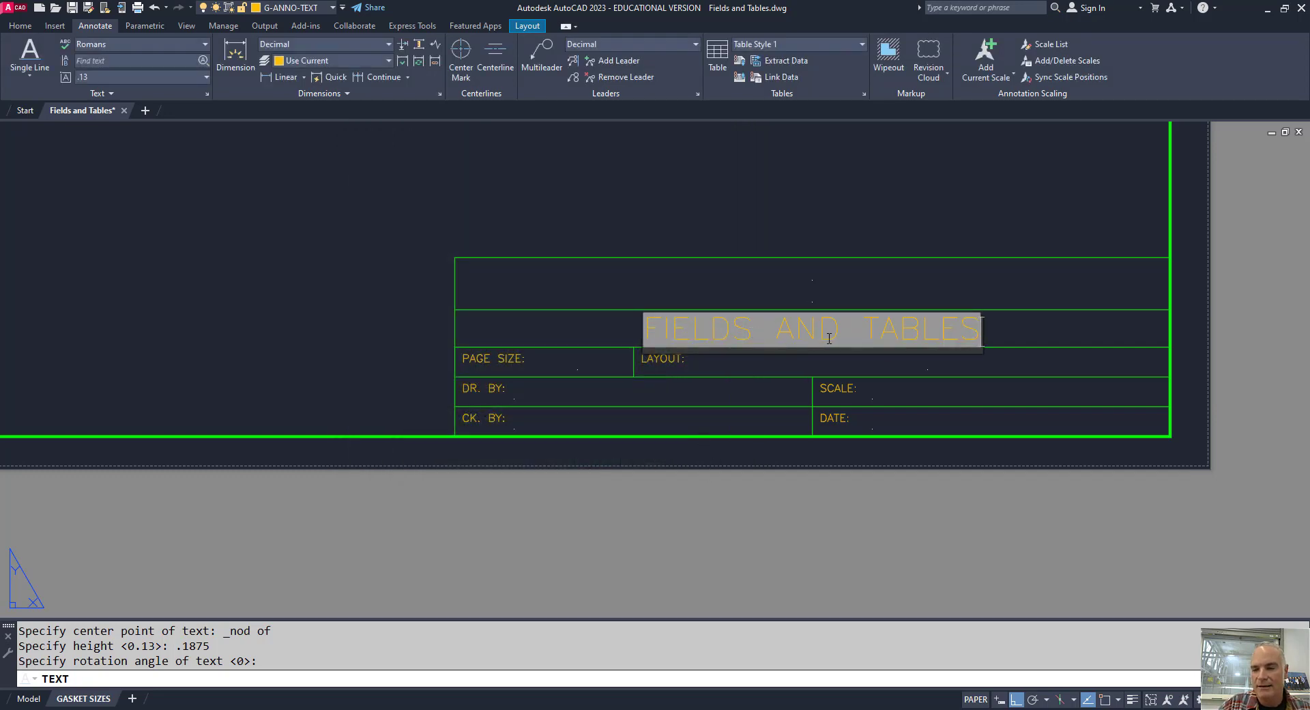
key(Return)
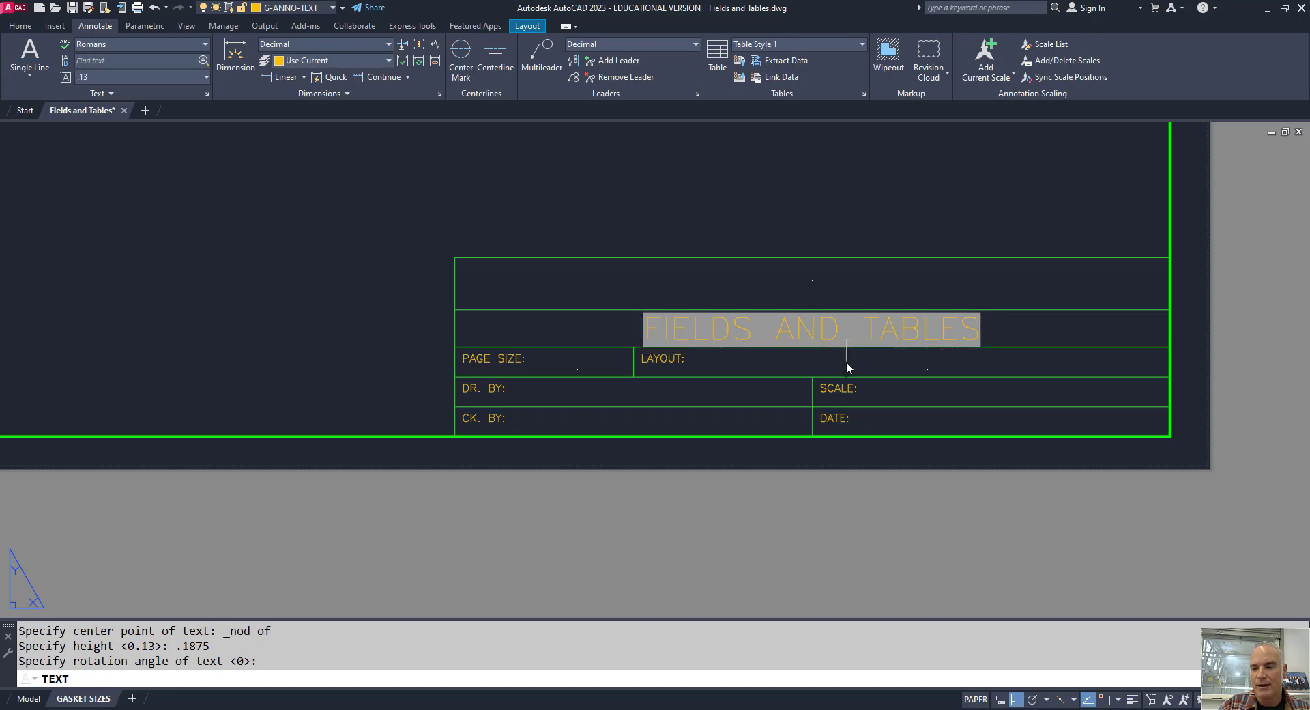
key(Return)
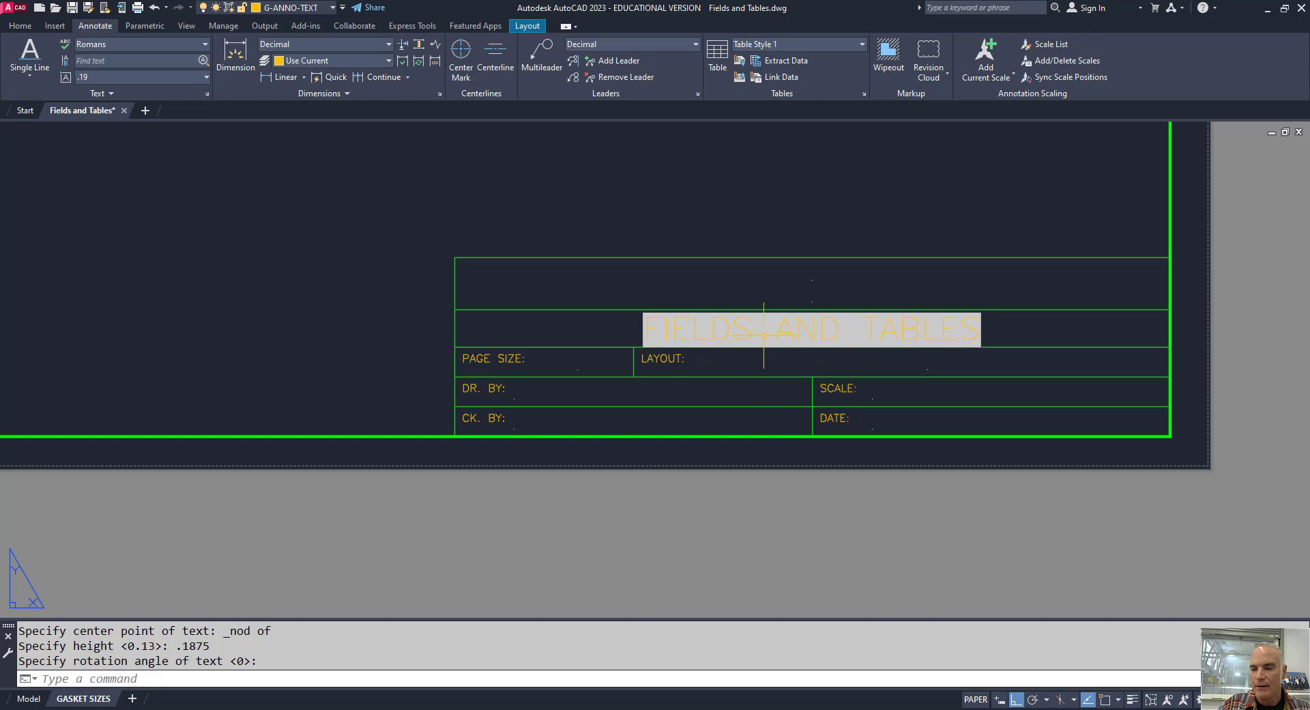
Start a centered single-line text on the node in the LAYOUT cell with height .125 and rotation 0.
mouse_move(747, 332)
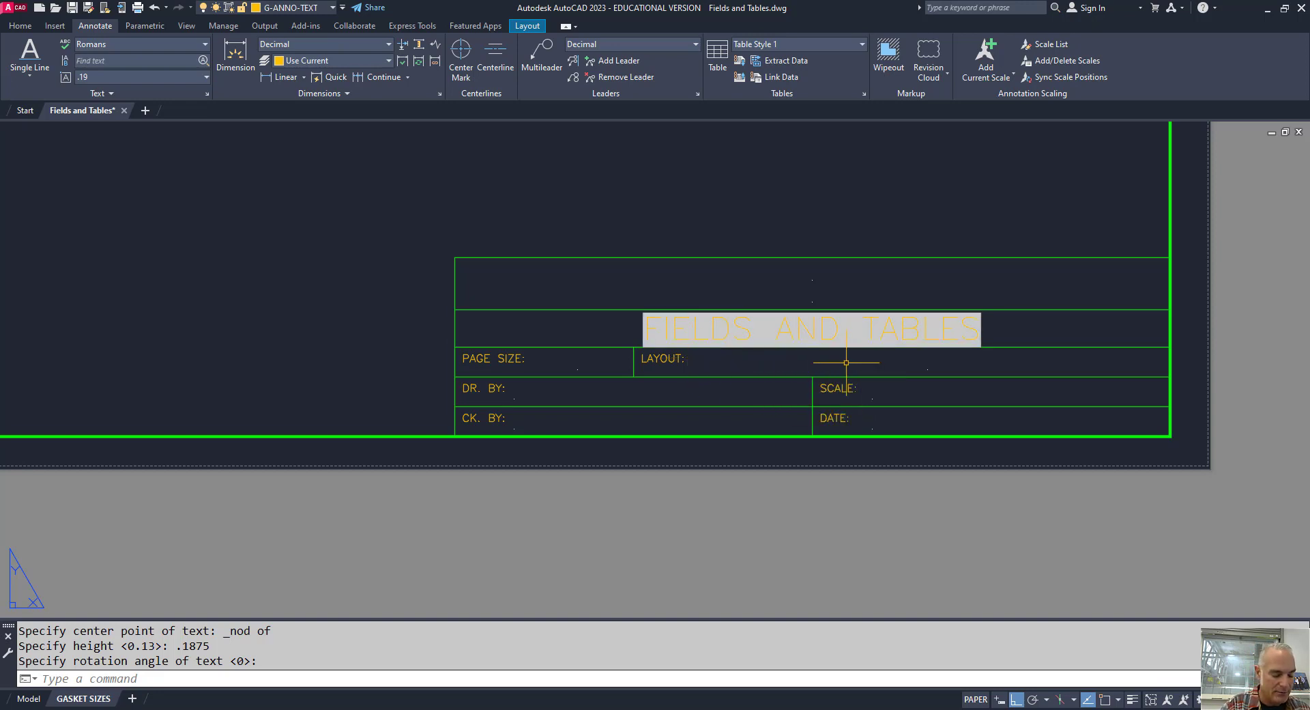
text(DT)
key(Return)
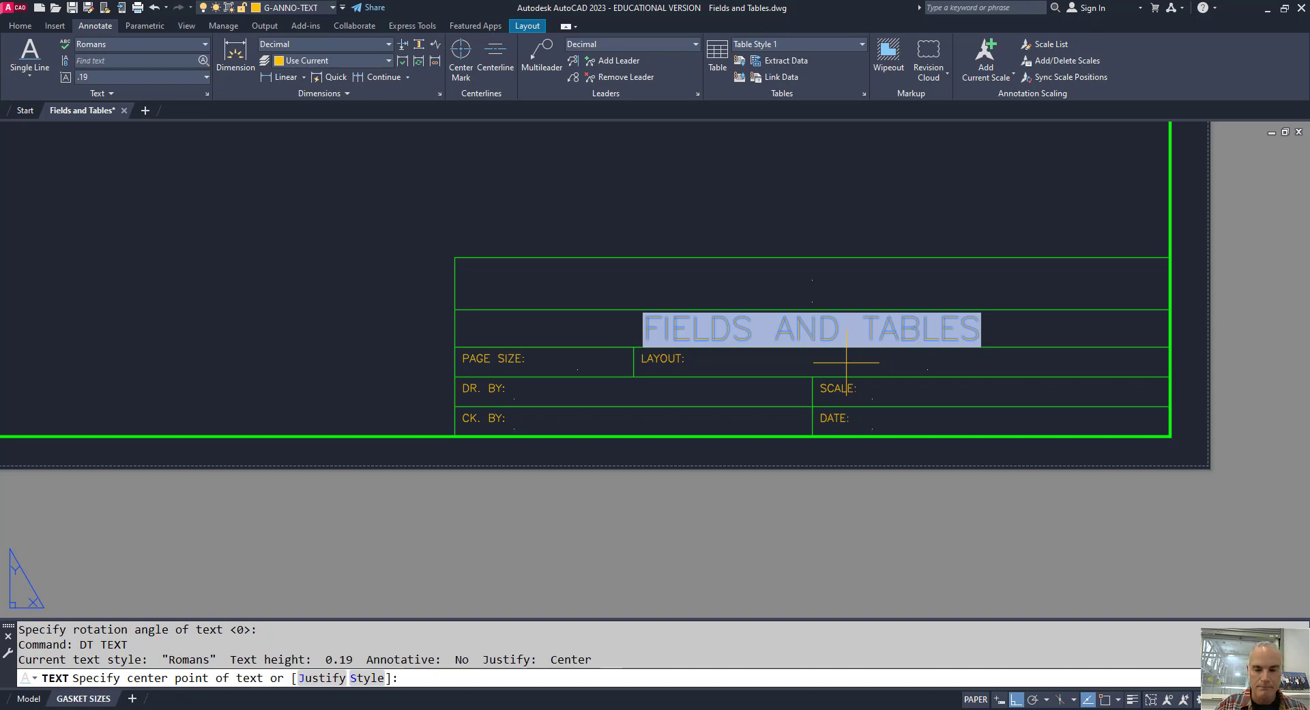
shift+right_click(846, 363)
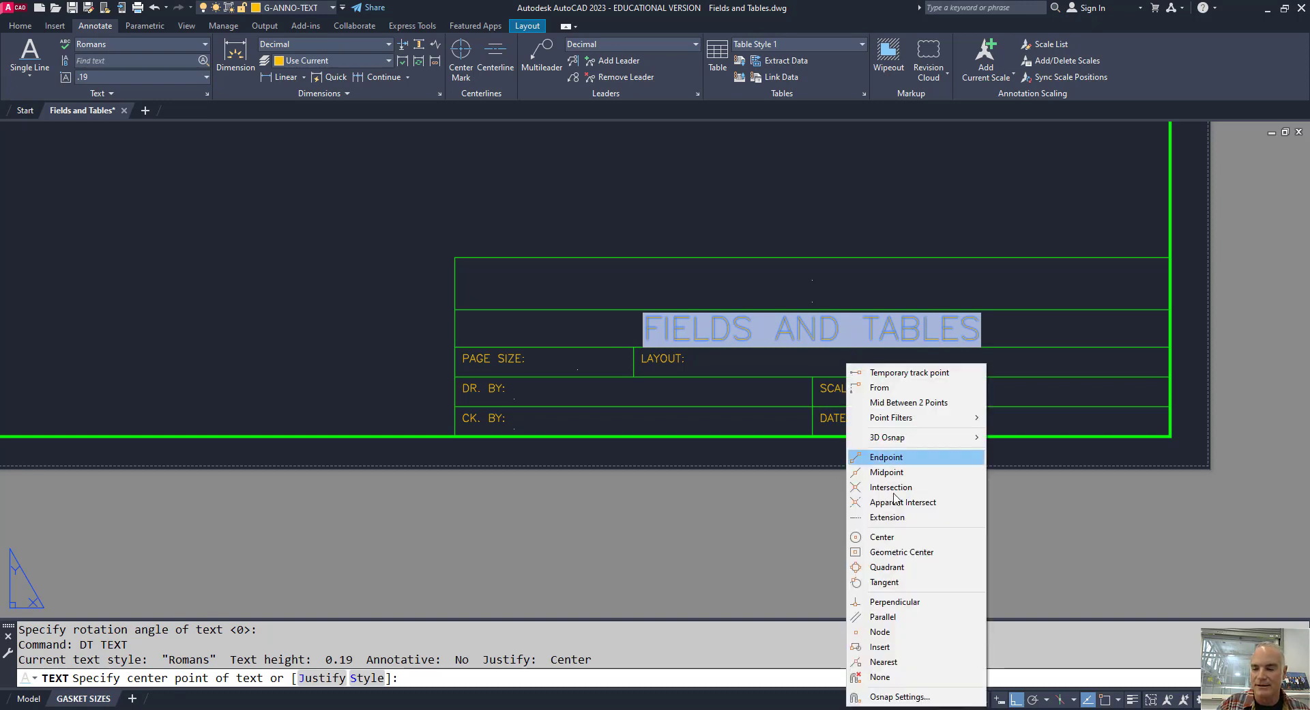
click(894, 632)
click(930, 368)
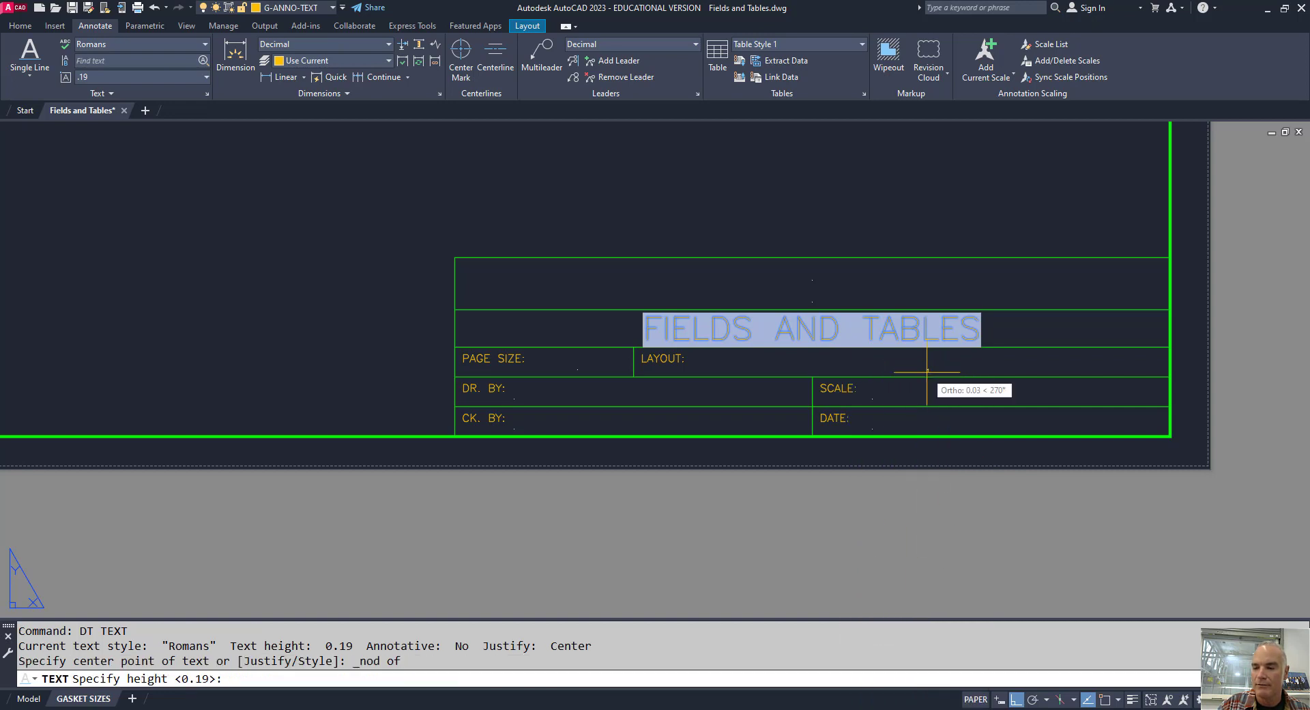
text(.125)
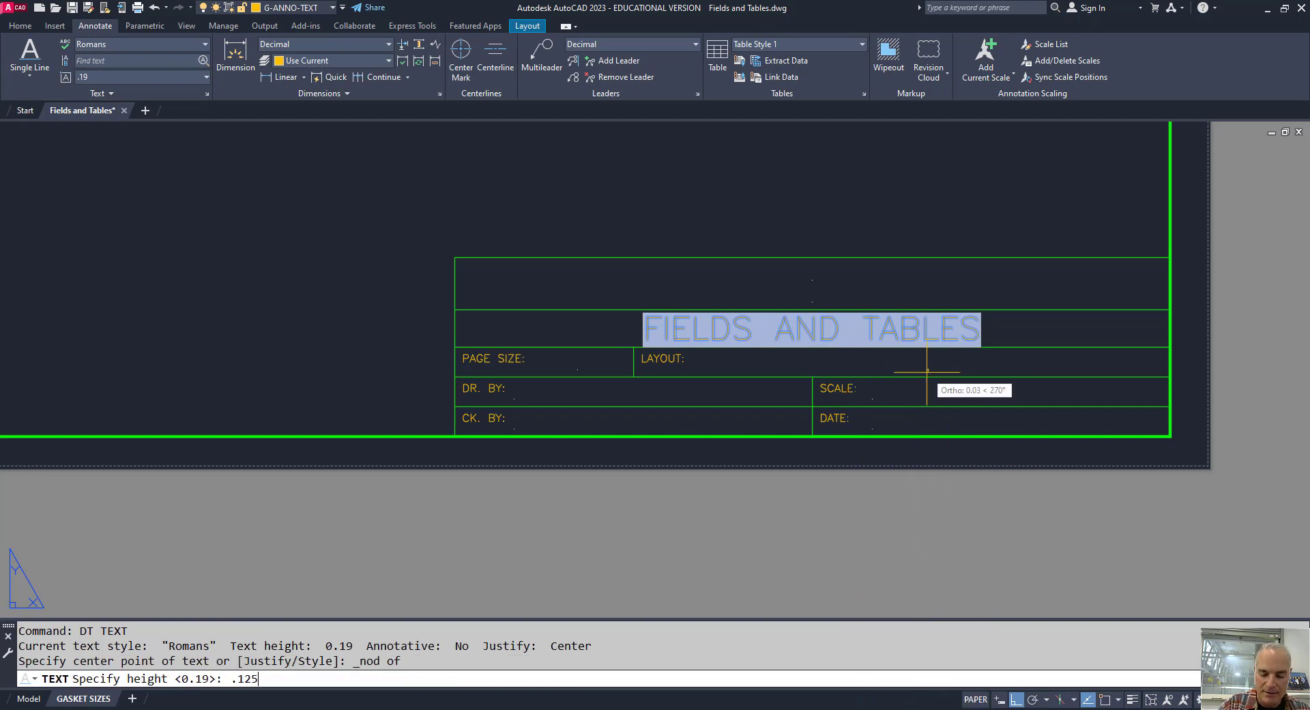
key(Return)
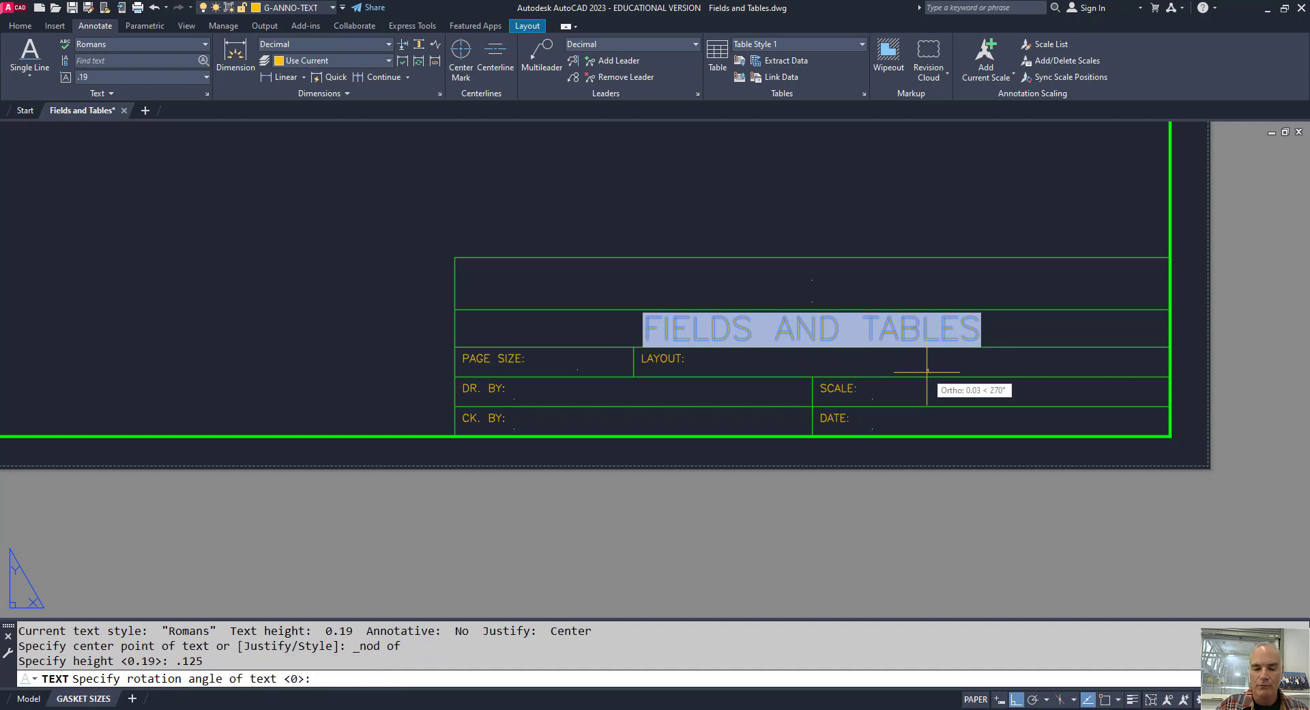
key(Return)
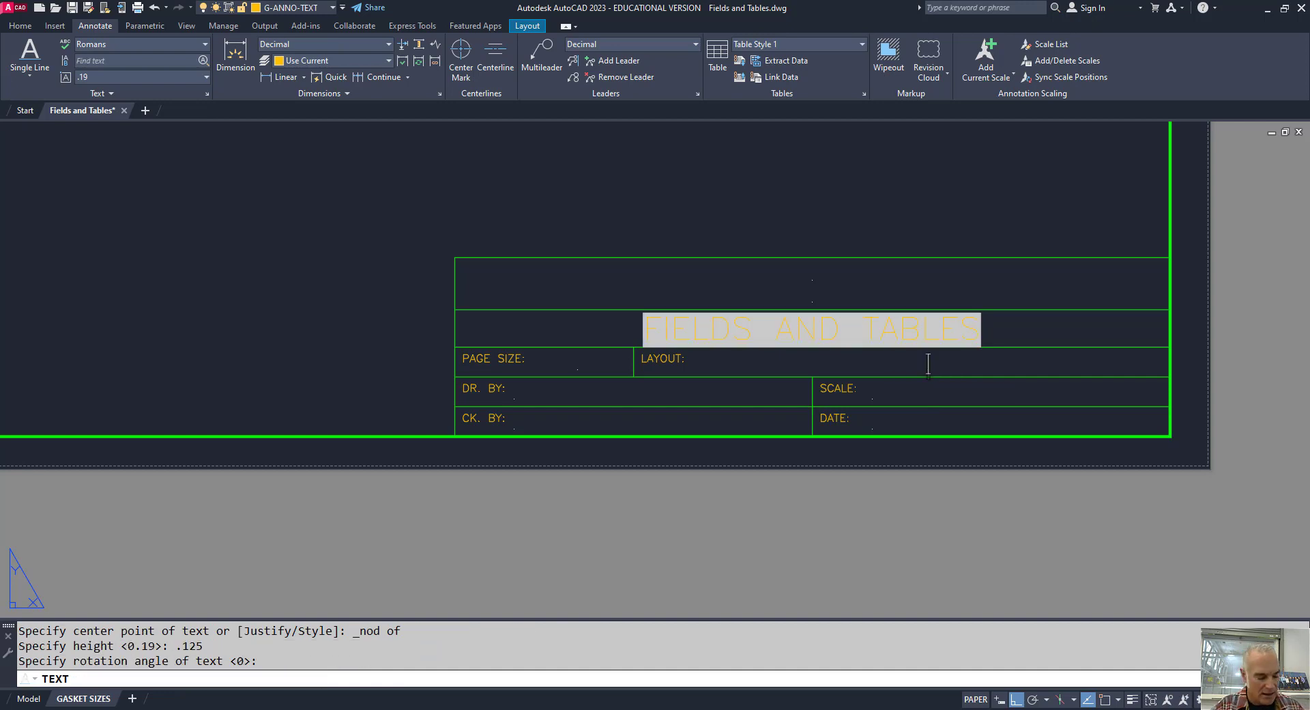
Begin a SystemVariable field for the LAYOUT cell text and preview the clayer variable.
key(ctrl+f)
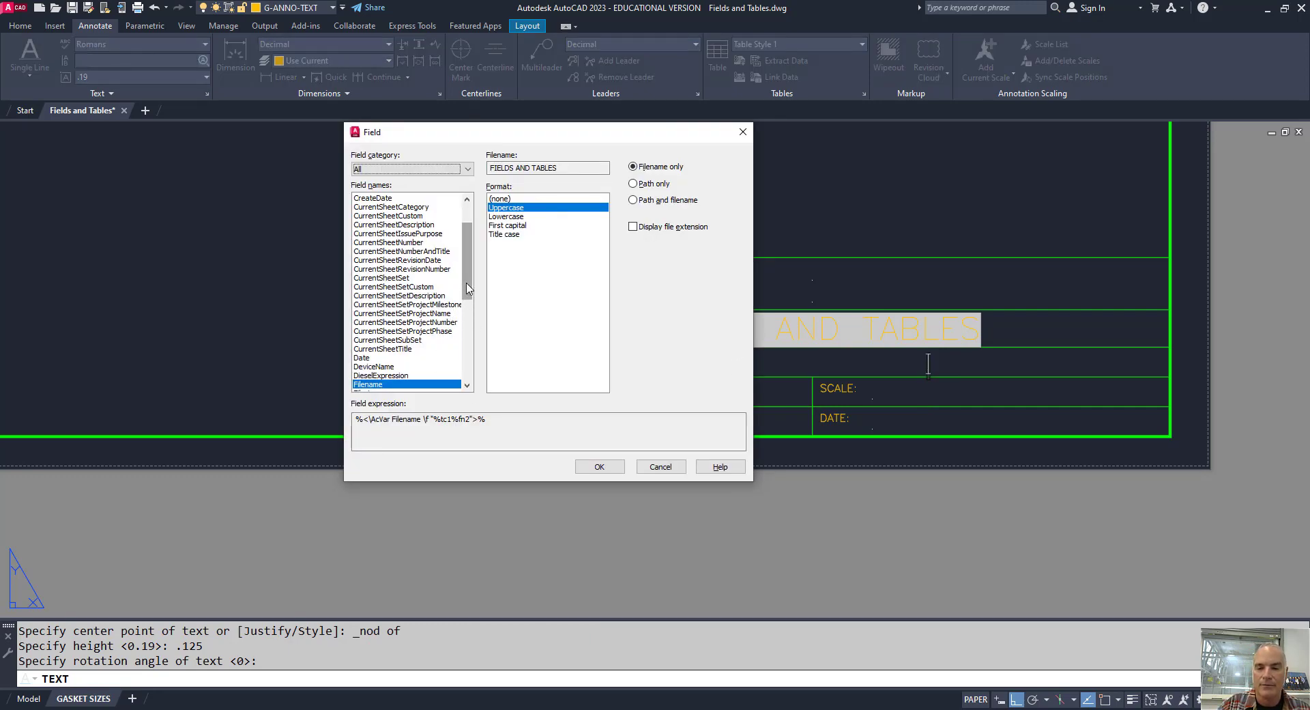
scroll(468, 295, down, 1)
drag(469, 294, 478, 382)
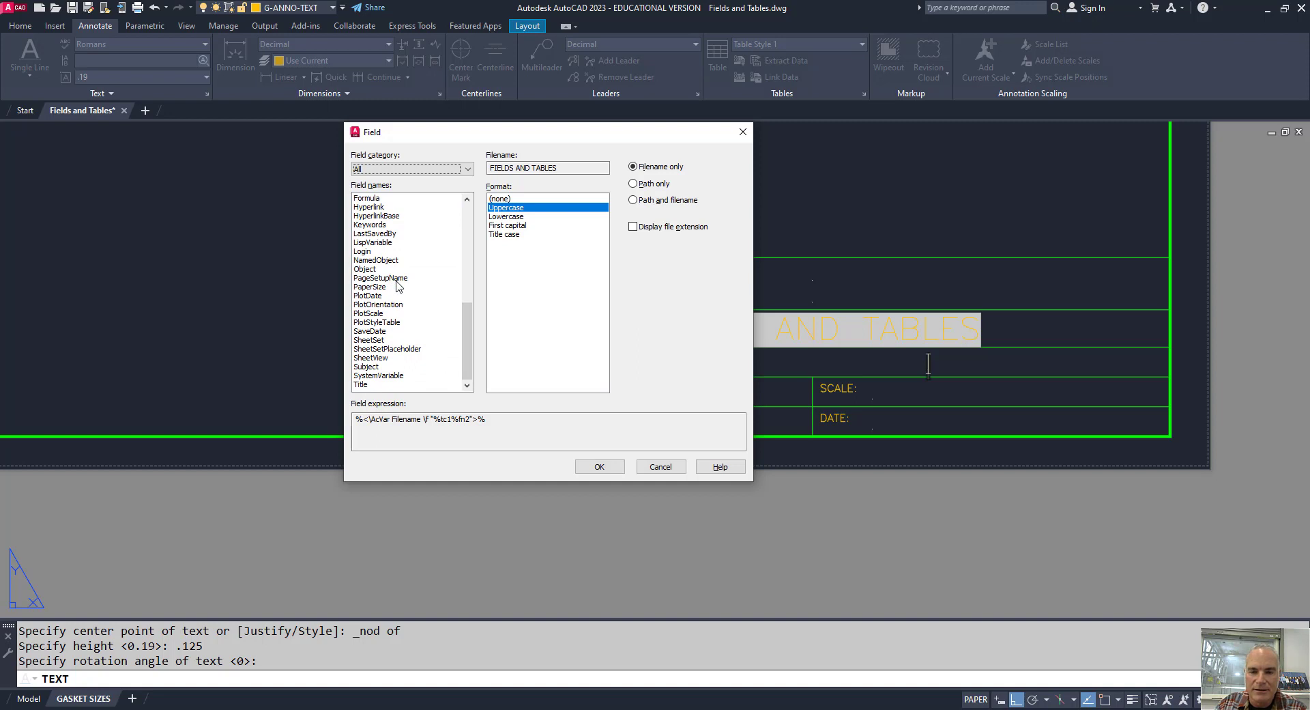
click(384, 375)
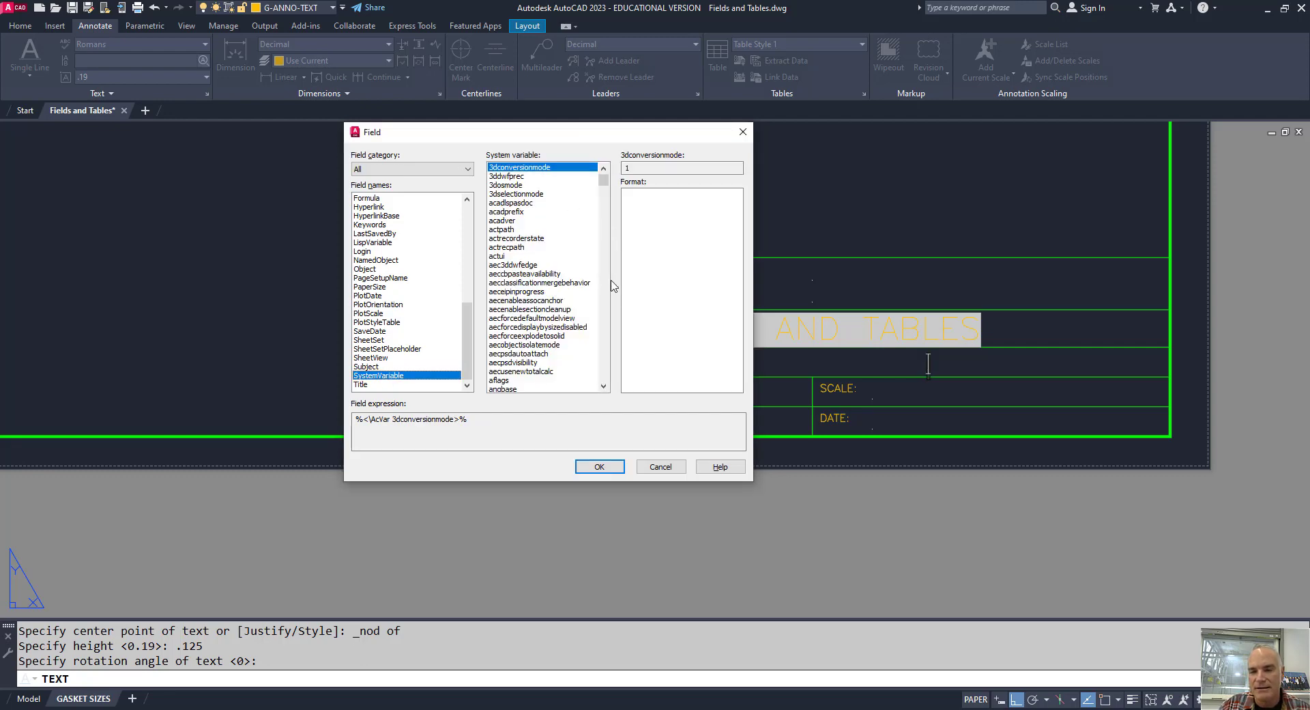
scroll(608, 303, down, 15)
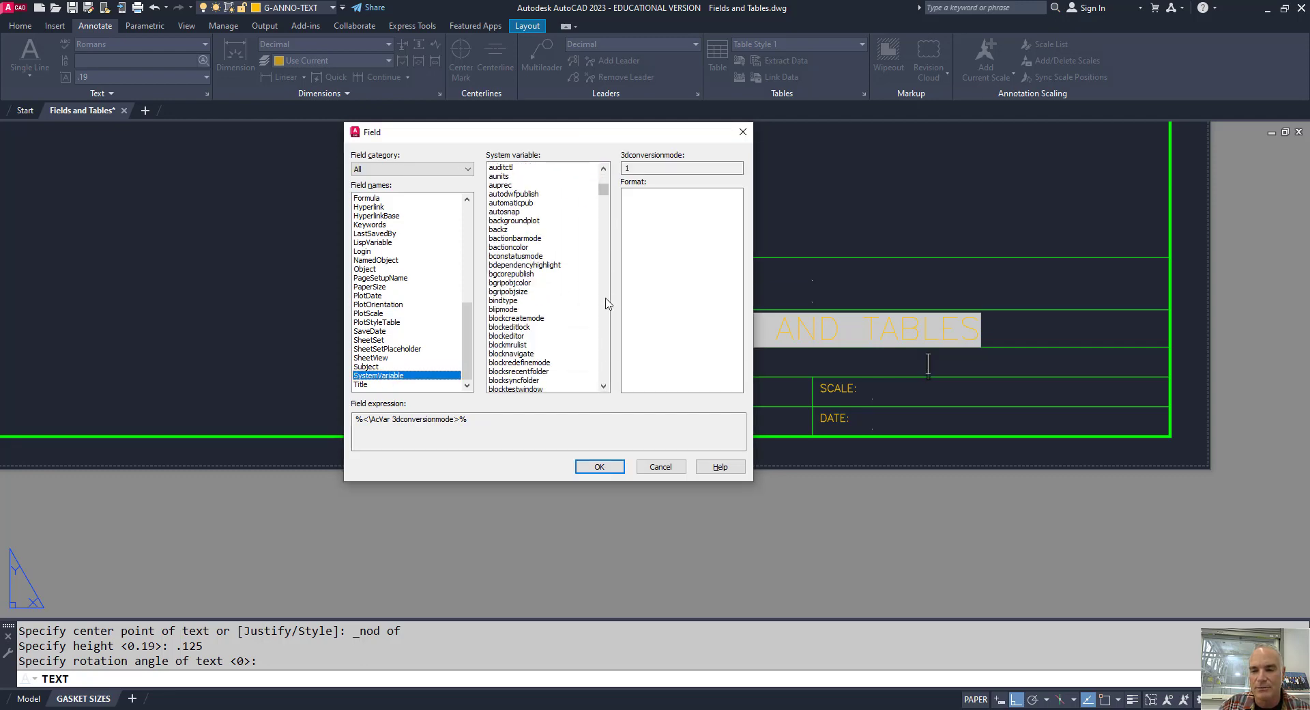
scroll(608, 303, down, 10)
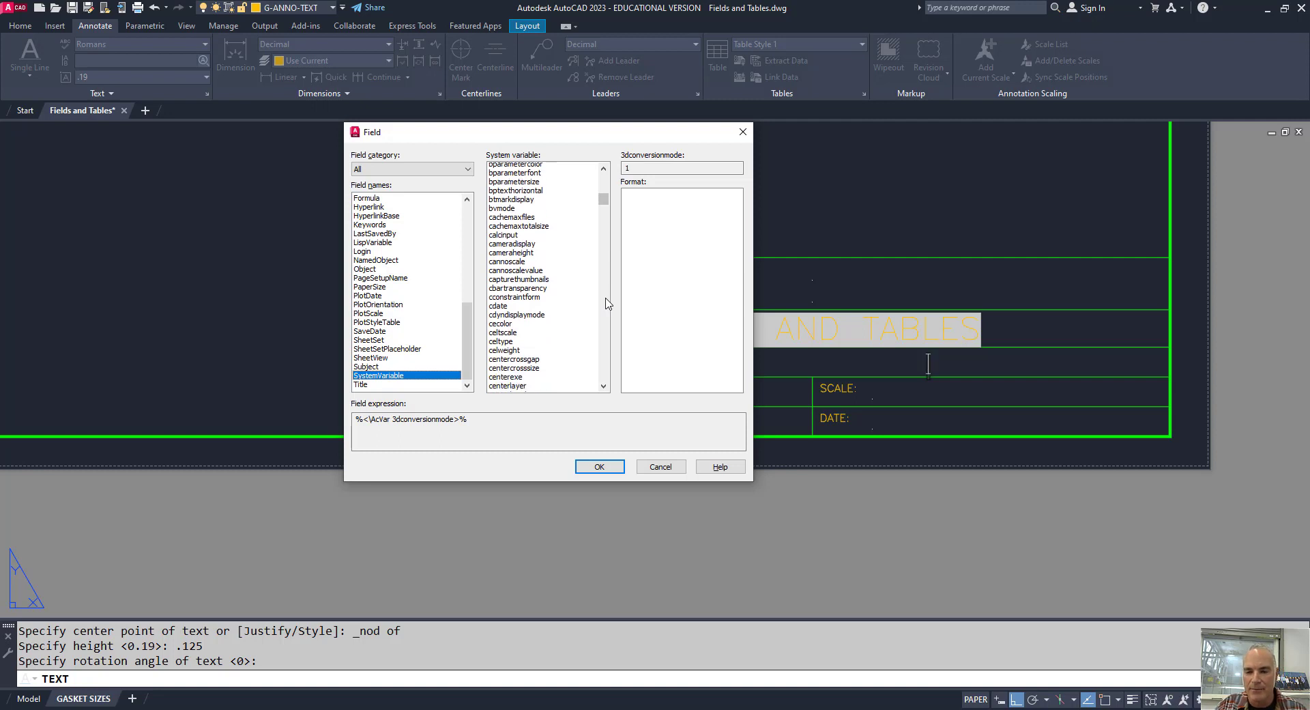
scroll(608, 304, down, 7)
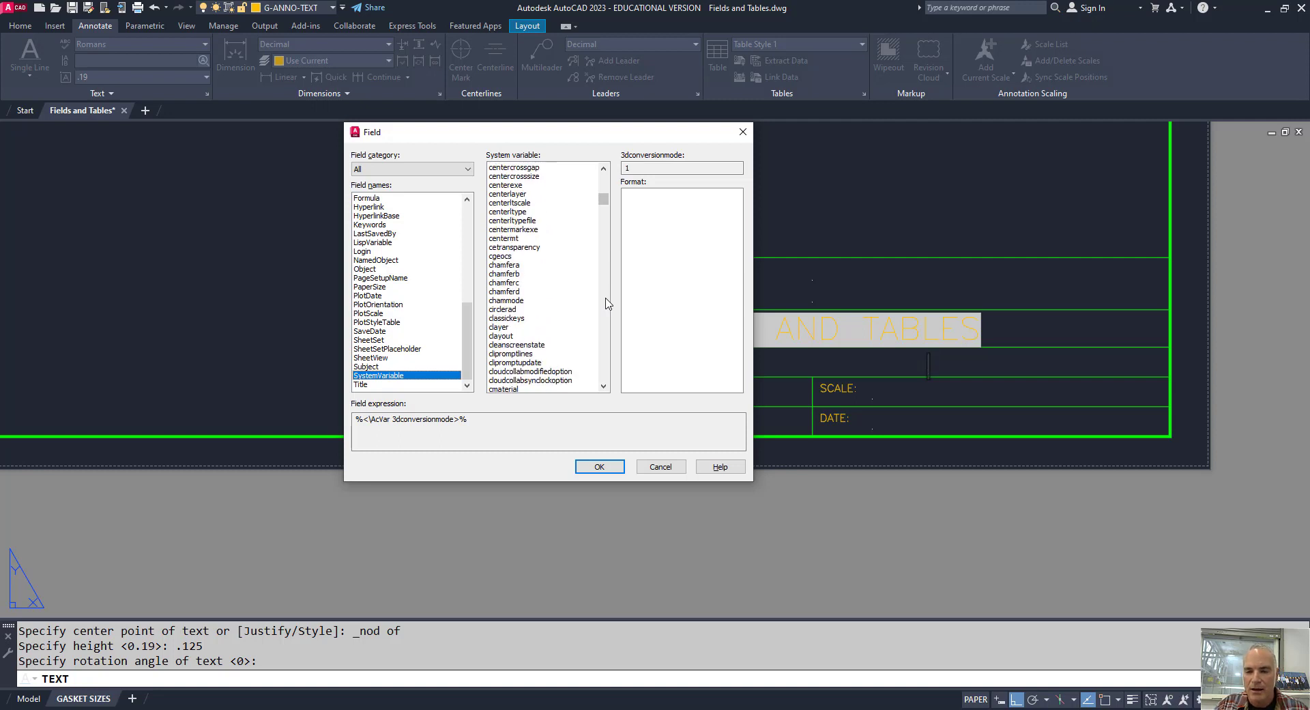
click(505, 328)
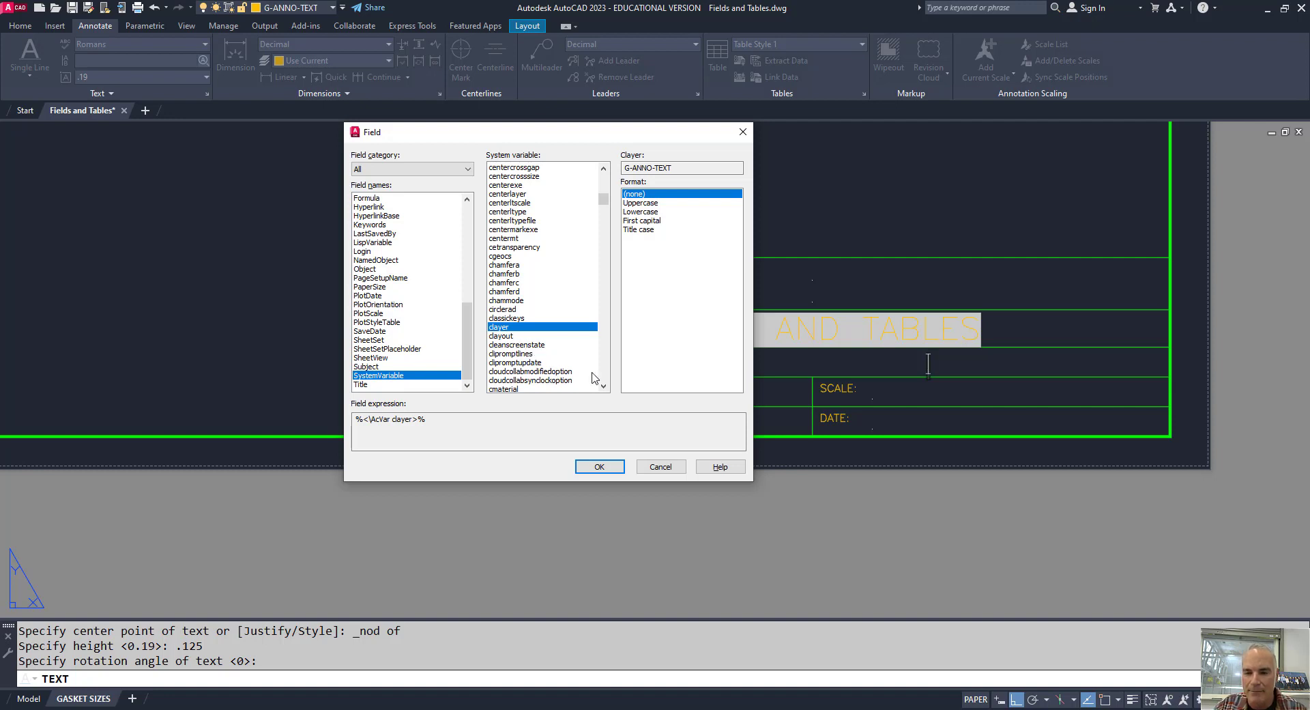
Set the LAYOUT cell's field to the ctab system variable in Uppercase format, insert it and finish the text.
scroll(605, 367, down, 8)
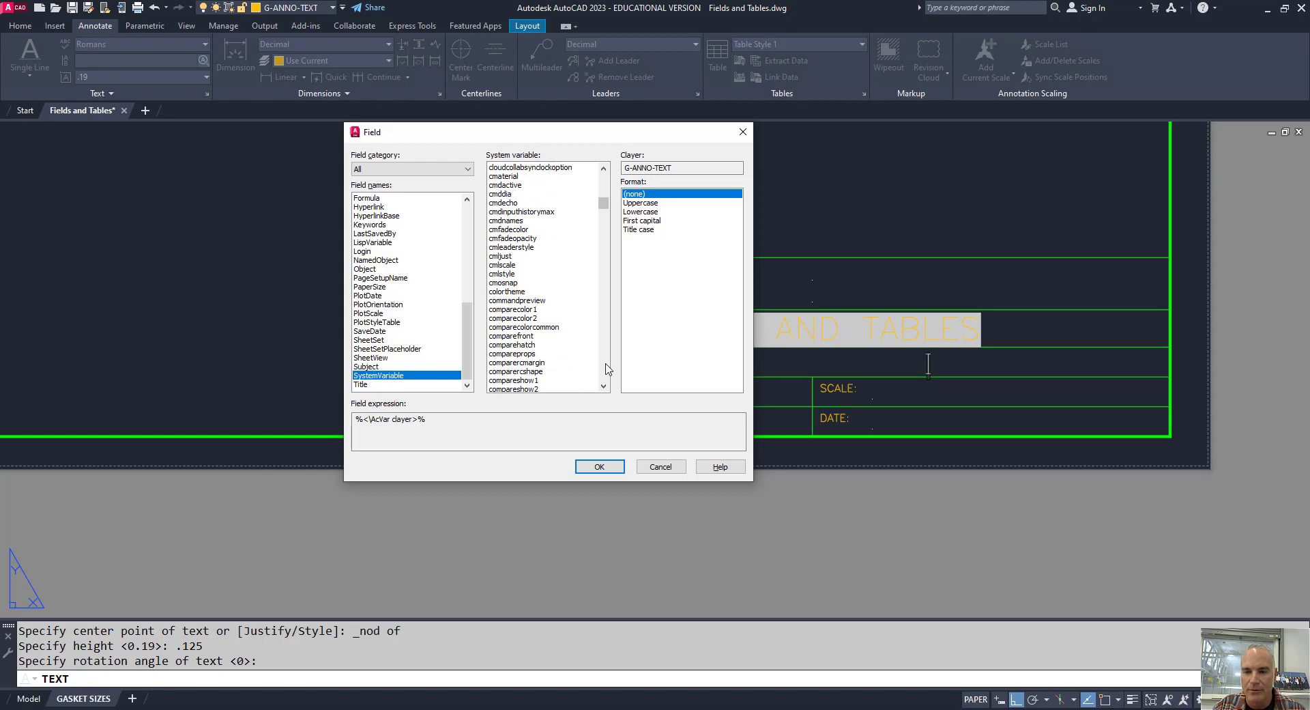
scroll(606, 366, down, 2)
scroll(606, 366, down, 7)
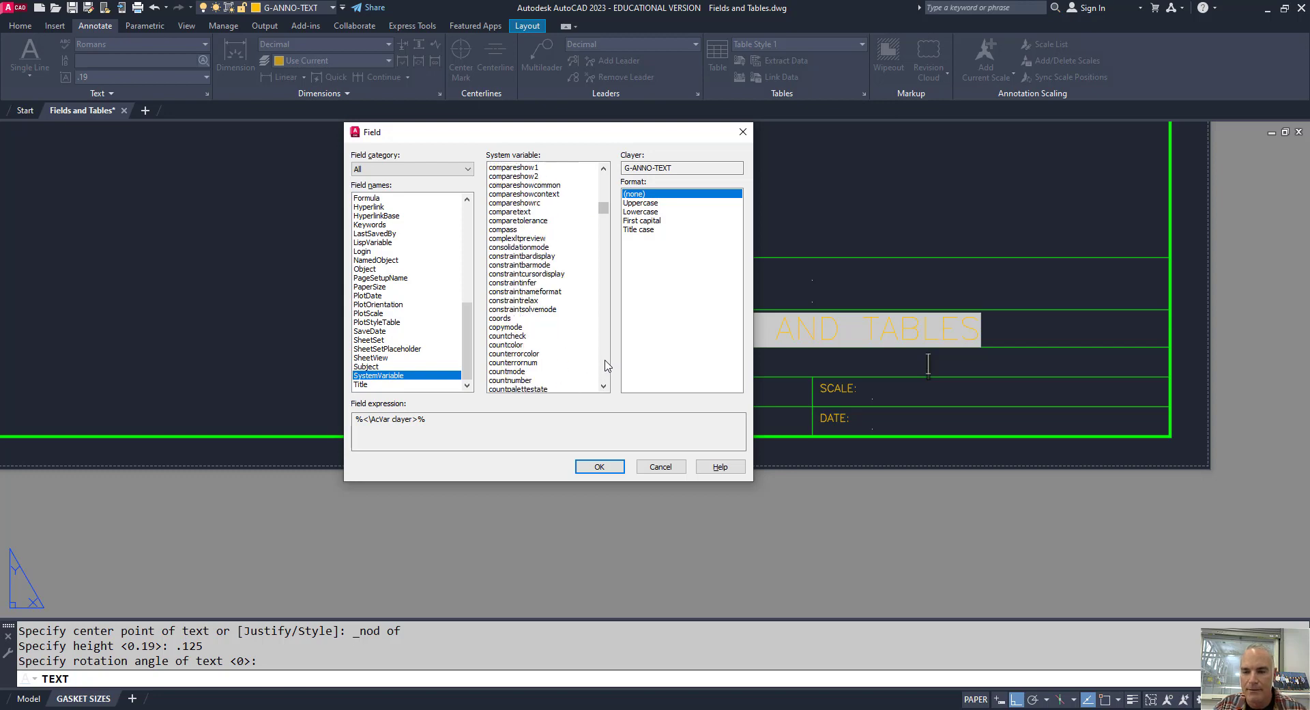
scroll(606, 366, down, 8)
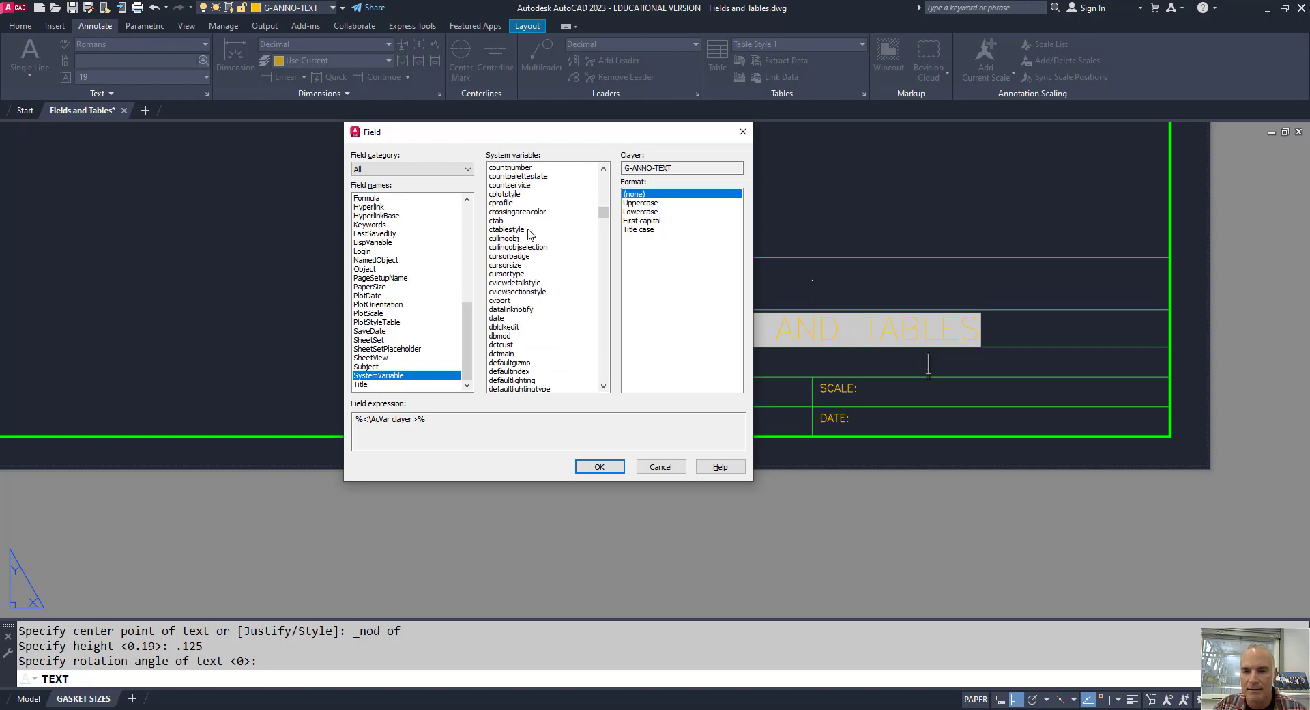
click(503, 221)
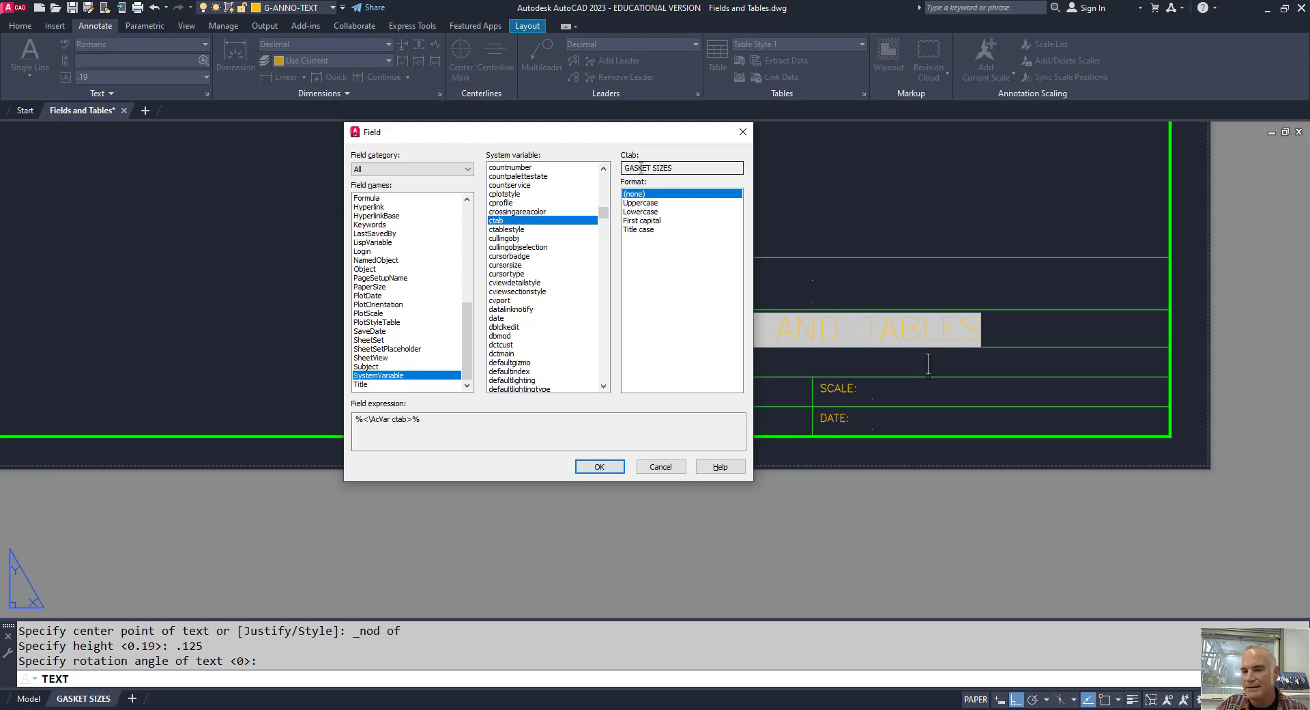
click(649, 204)
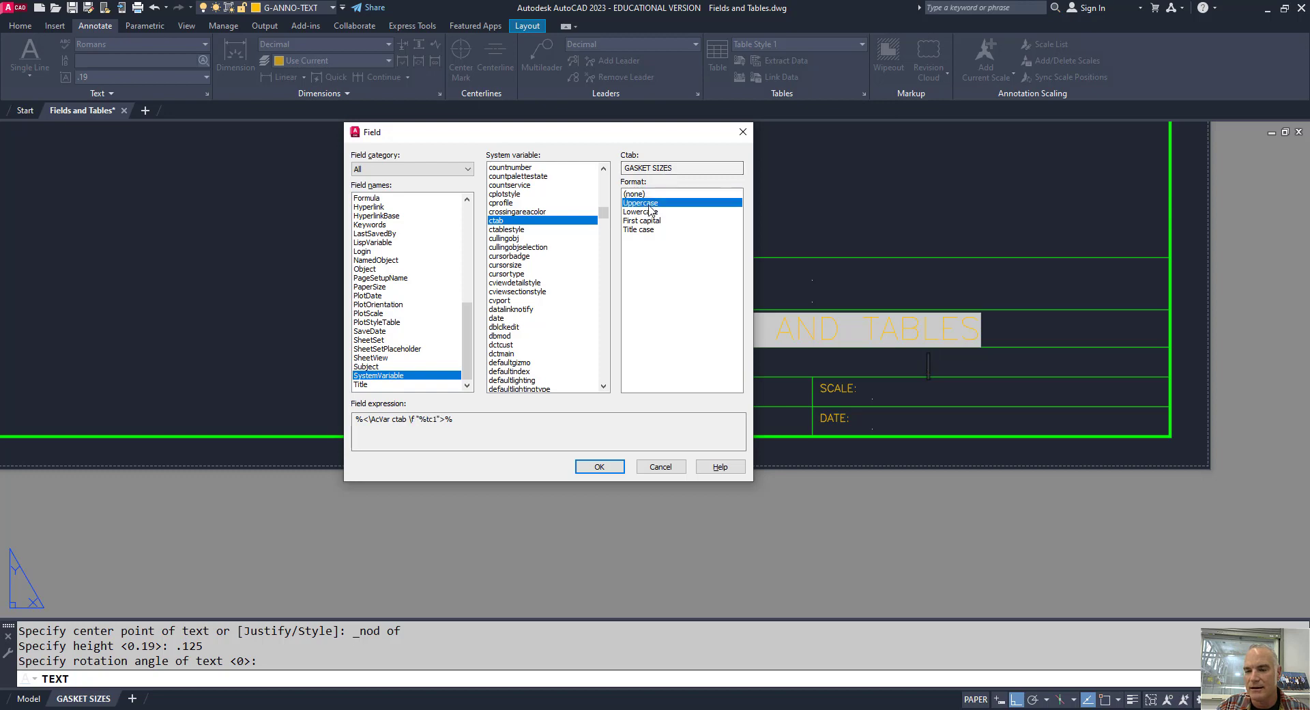
click(598, 467)
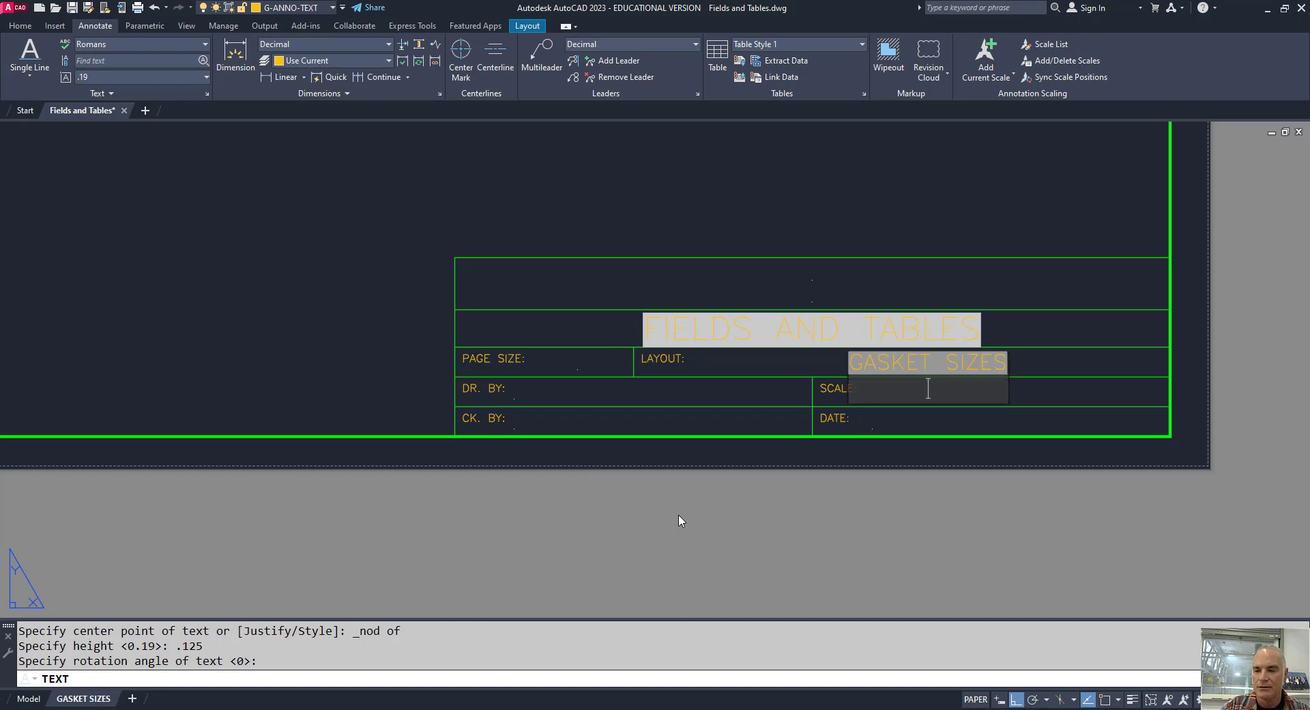
key(Return)
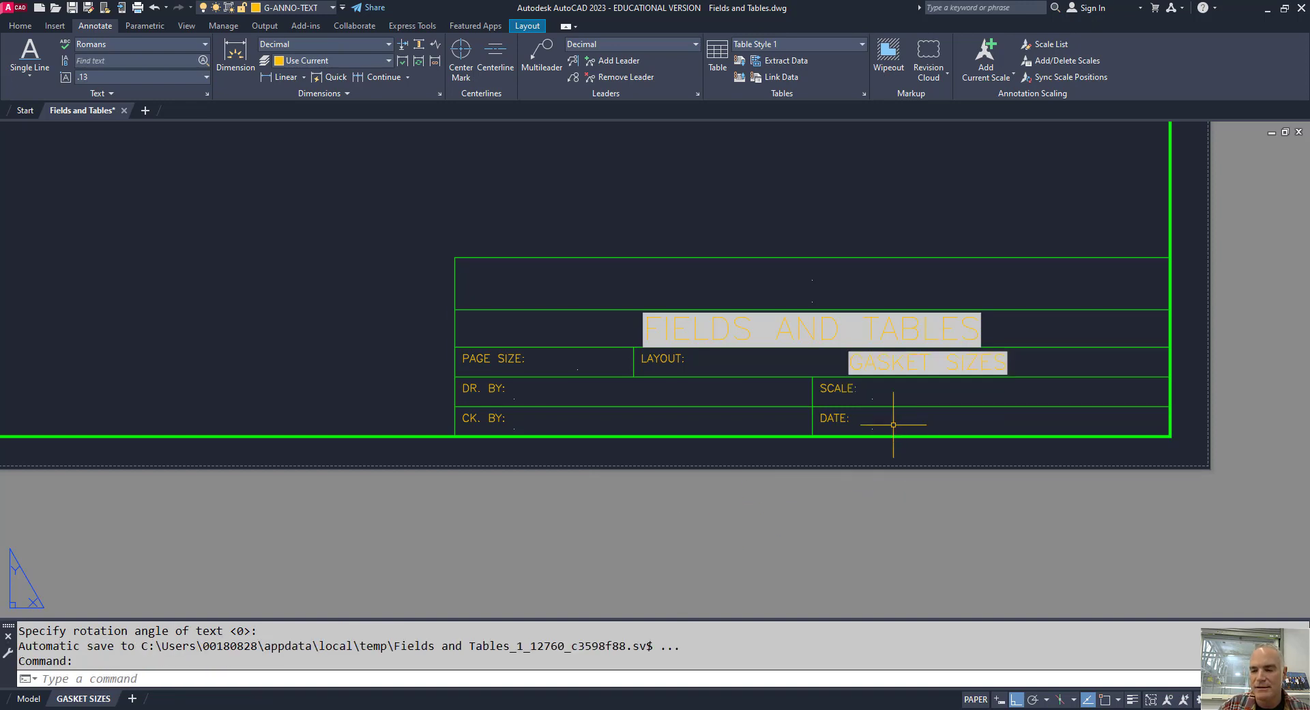
Thaw the G-ANNO-VPRT layer from within the gasket viewport and return to paper space.
scroll(894, 445, down, 3)
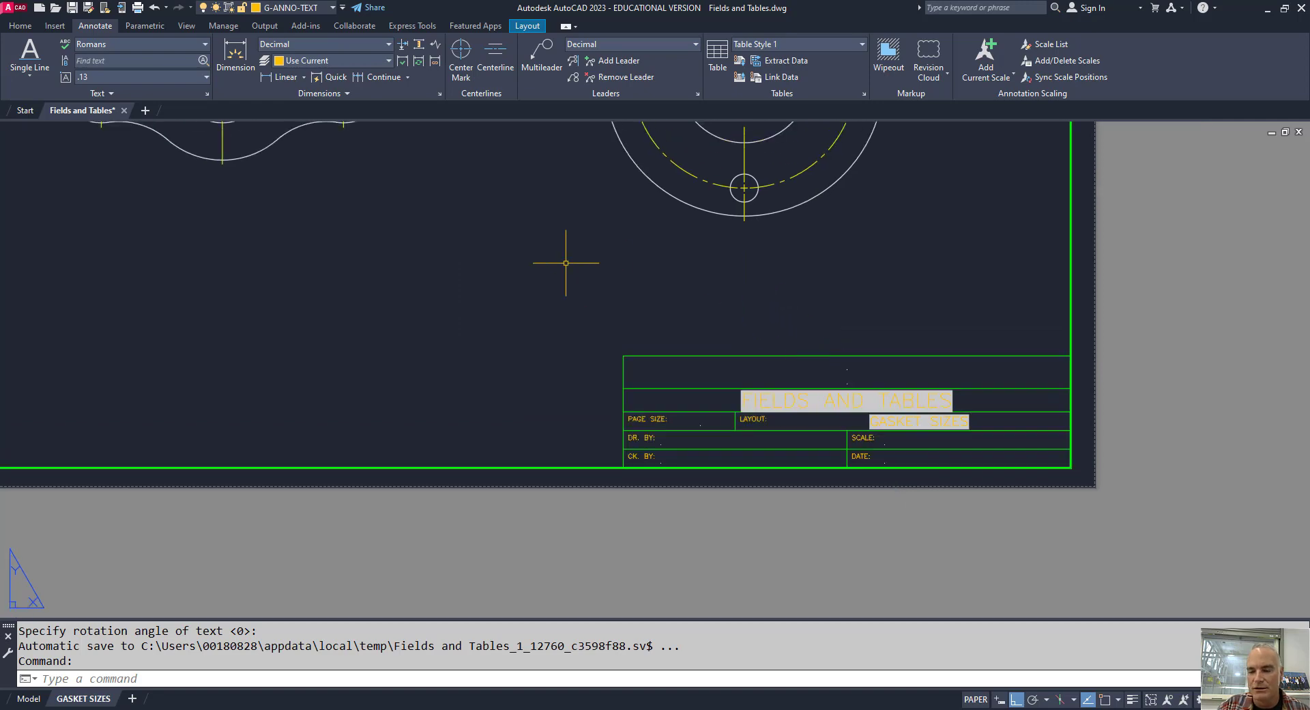
scroll(564, 263, down, 3)
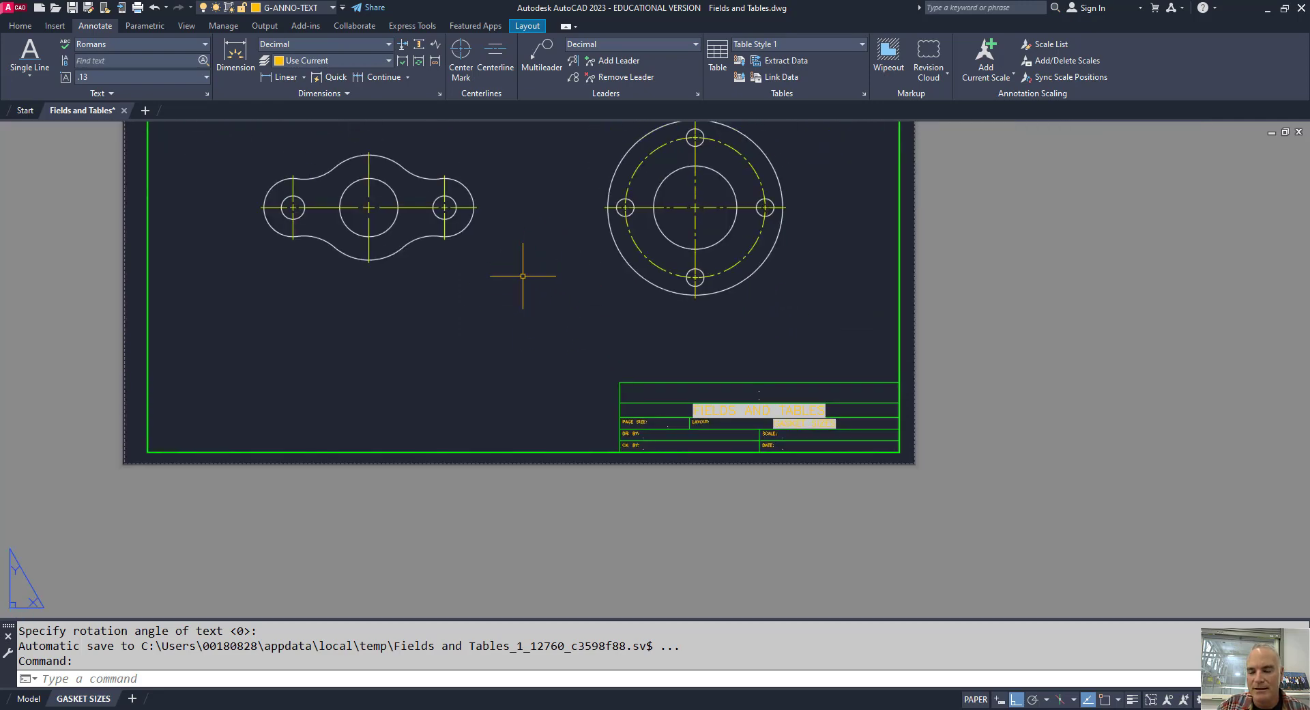
middle_drag(524, 259, 535, 406)
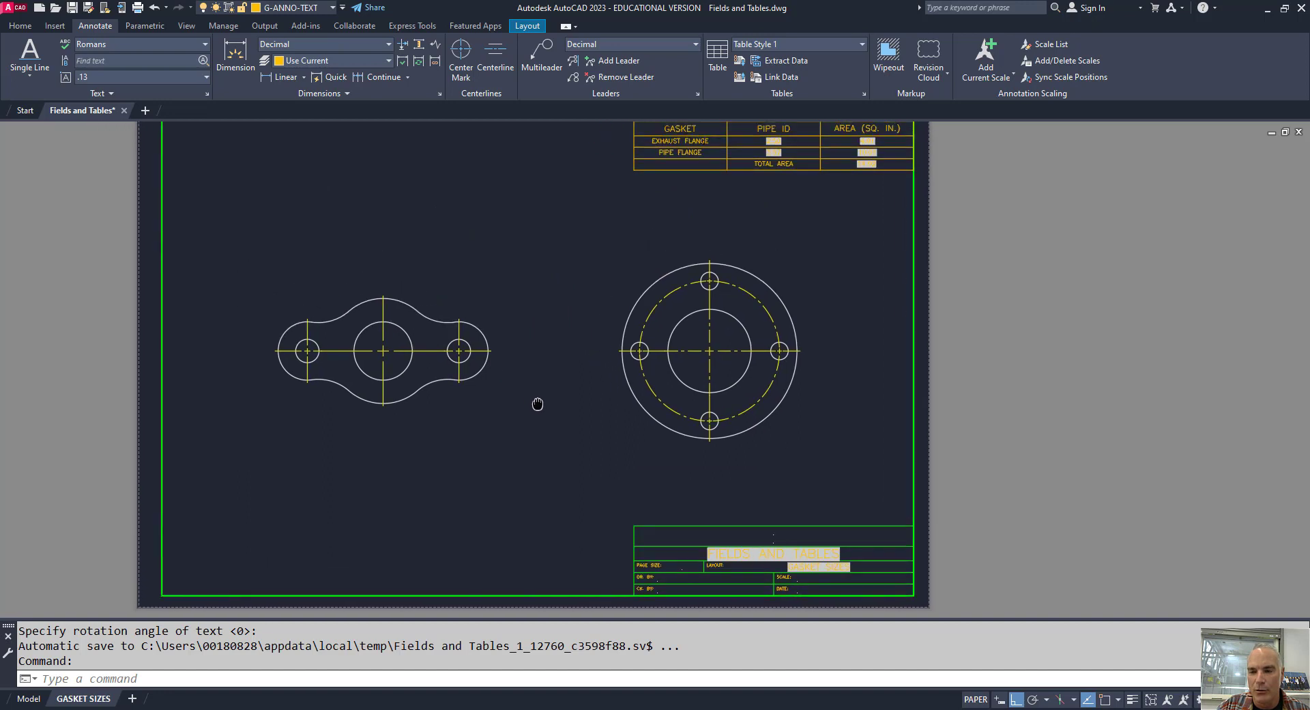
double_click(517, 281)
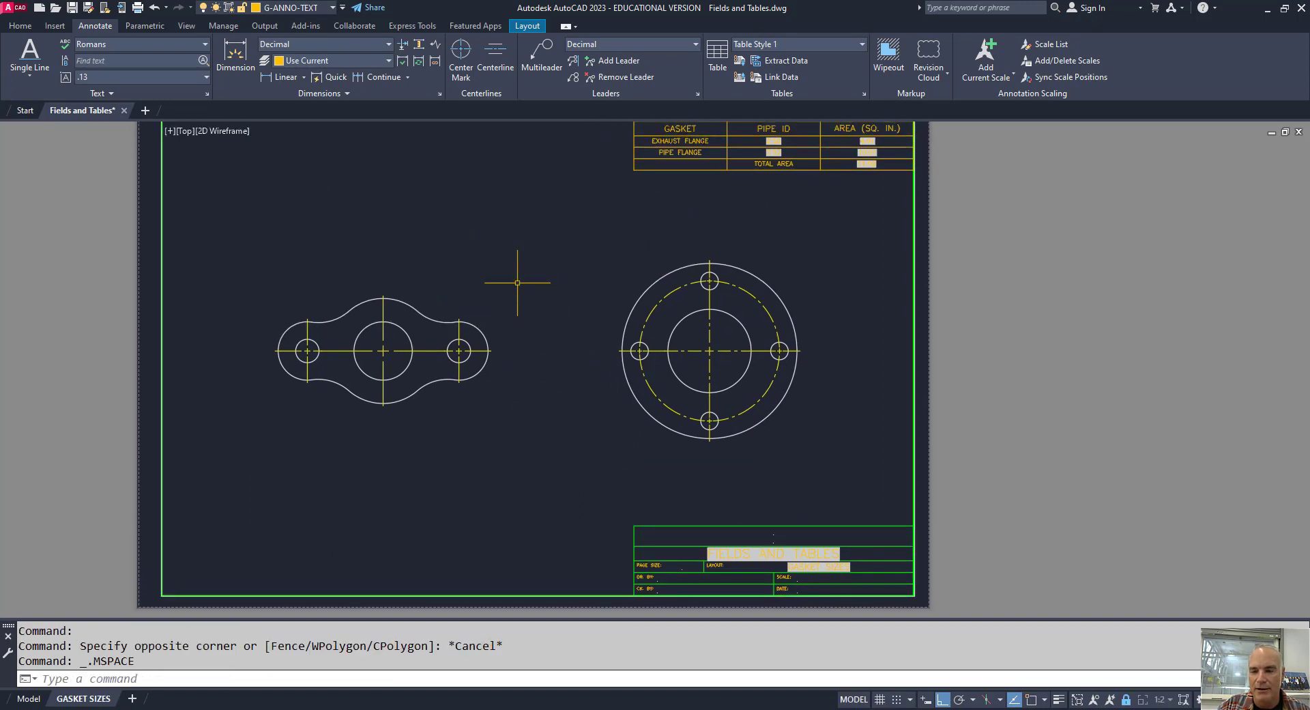
key(Escape)
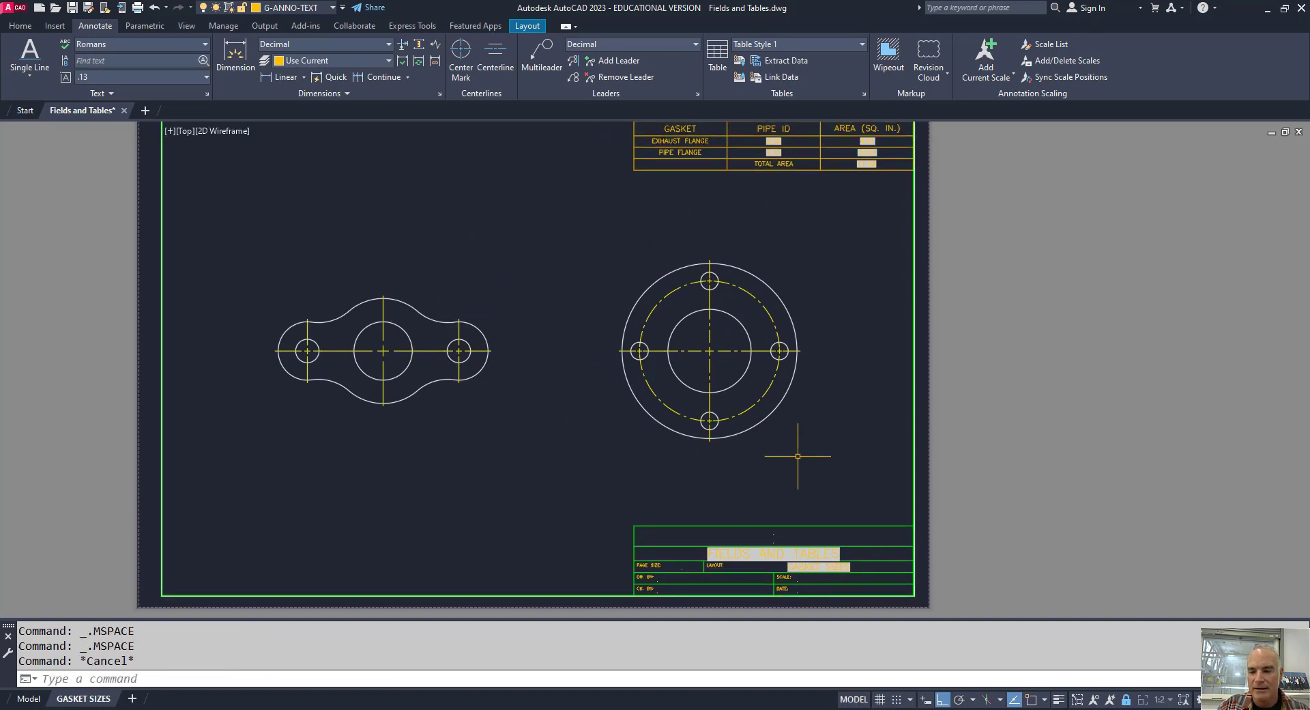
click(268, 8)
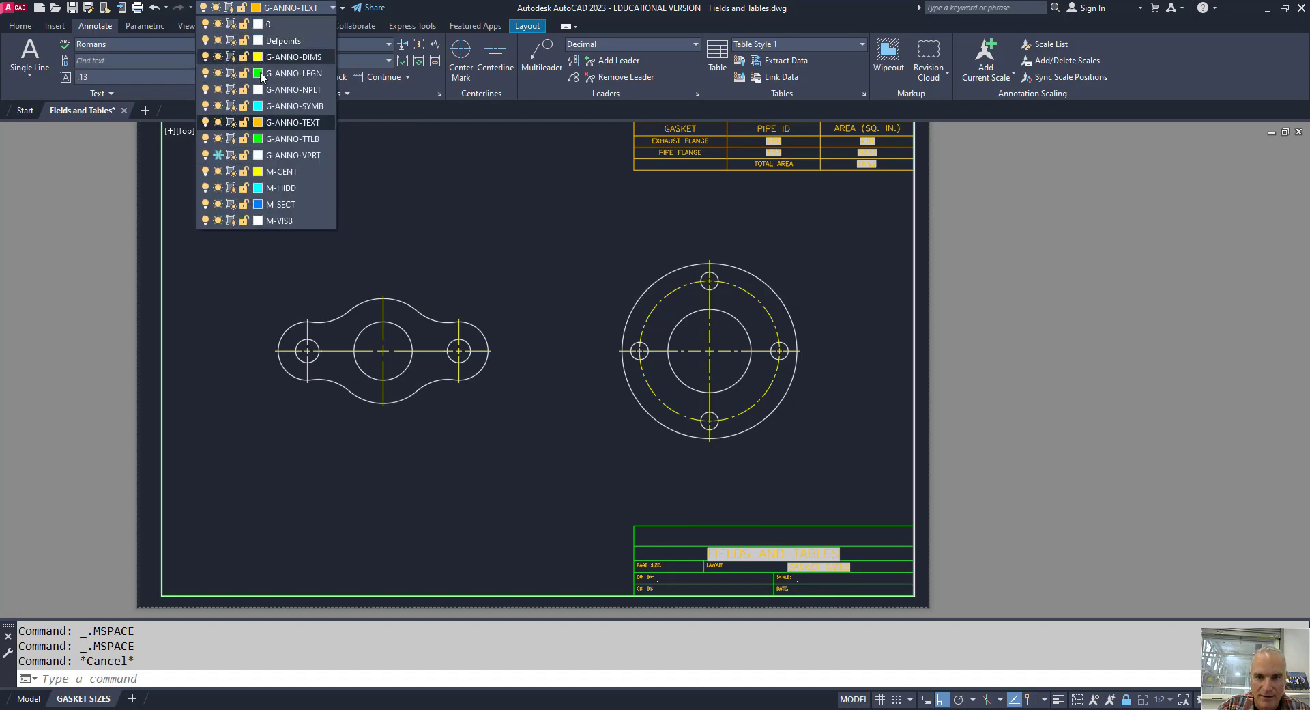
click(218, 155)
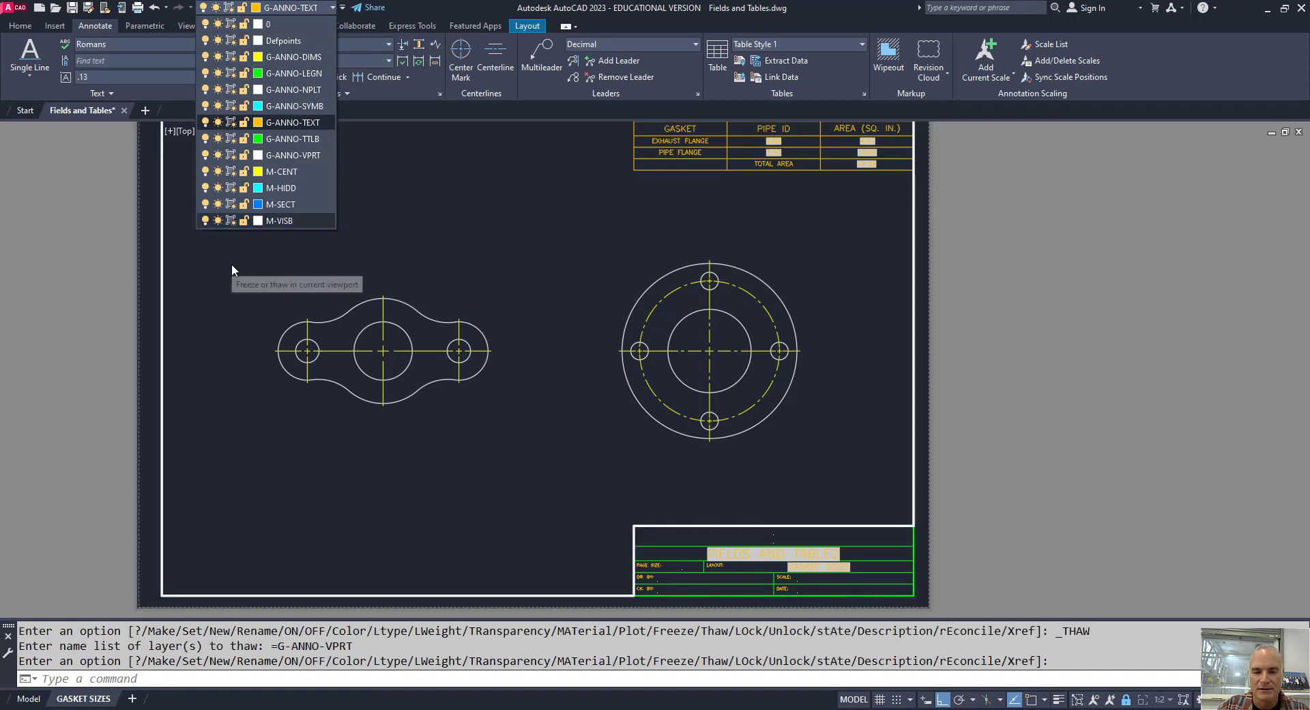
click(236, 266)
double_click(1009, 432)
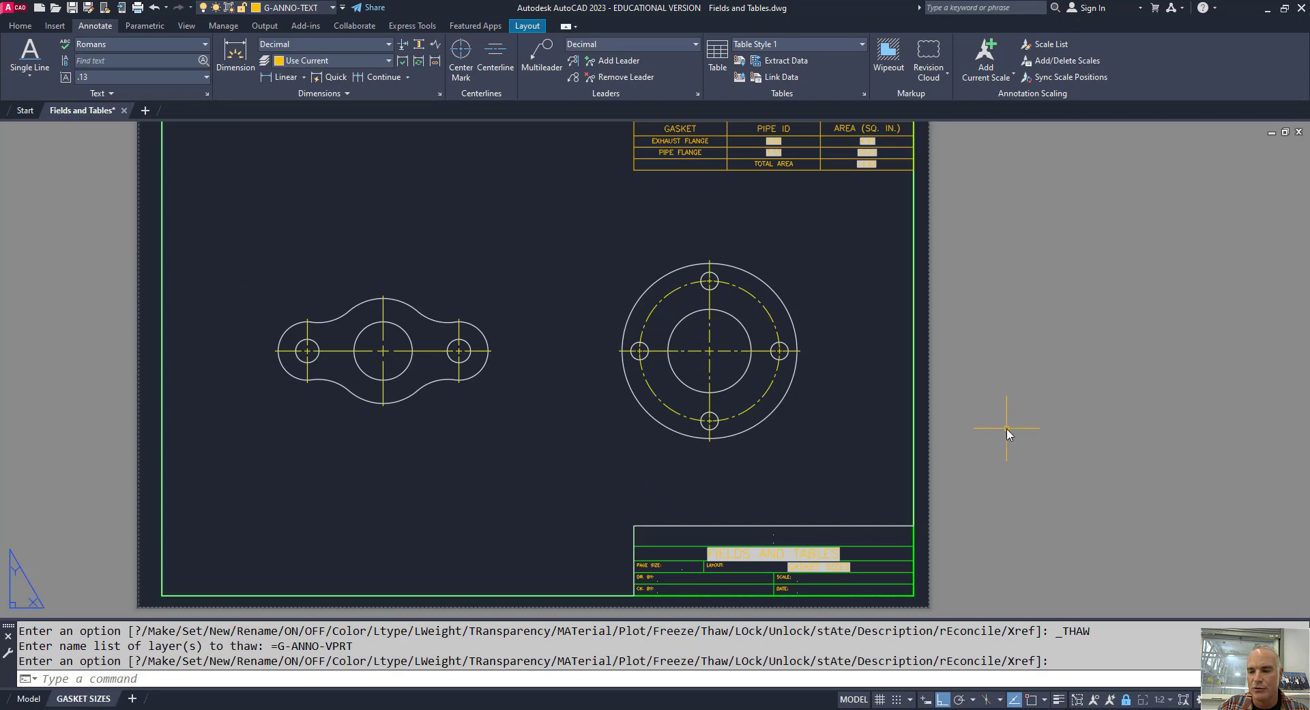
Start a left-justified single-line text on the node in the SCALE cell with height 0.13 and rotation 0.
scroll(824, 588, up, 2)
scroll(825, 588, up, 2)
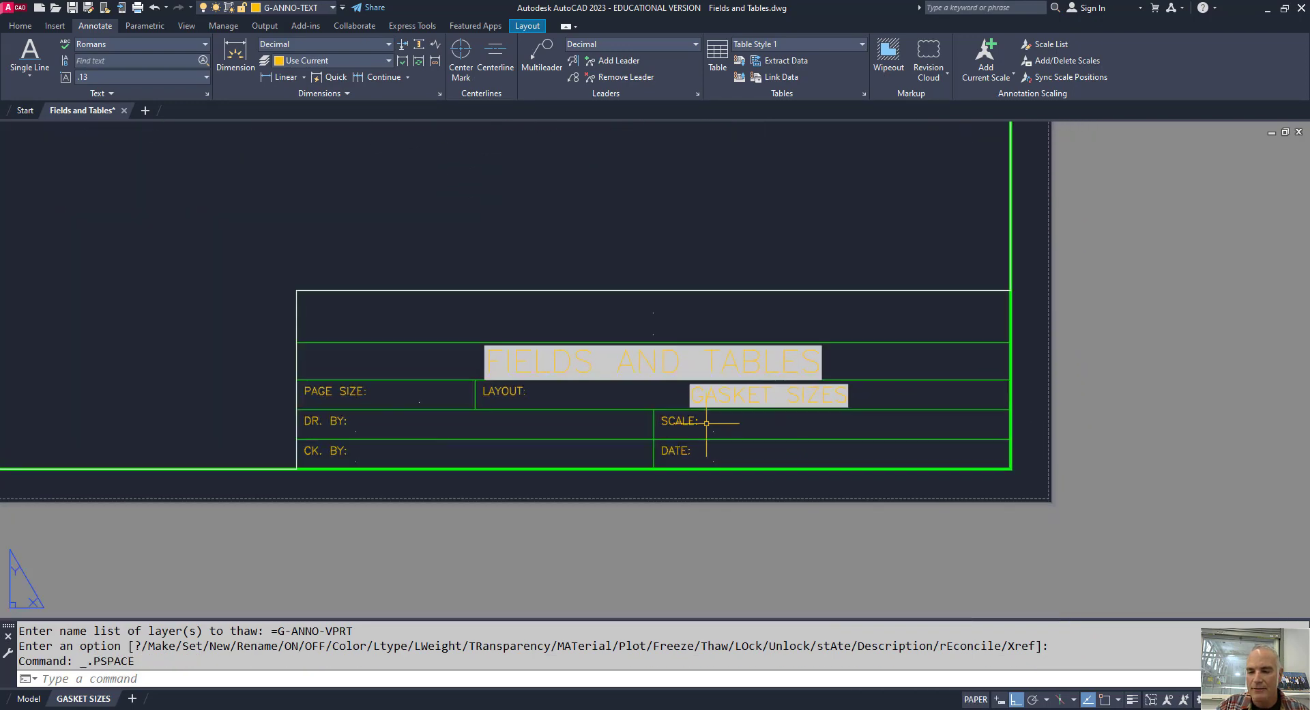
scroll(719, 430, down, 2)
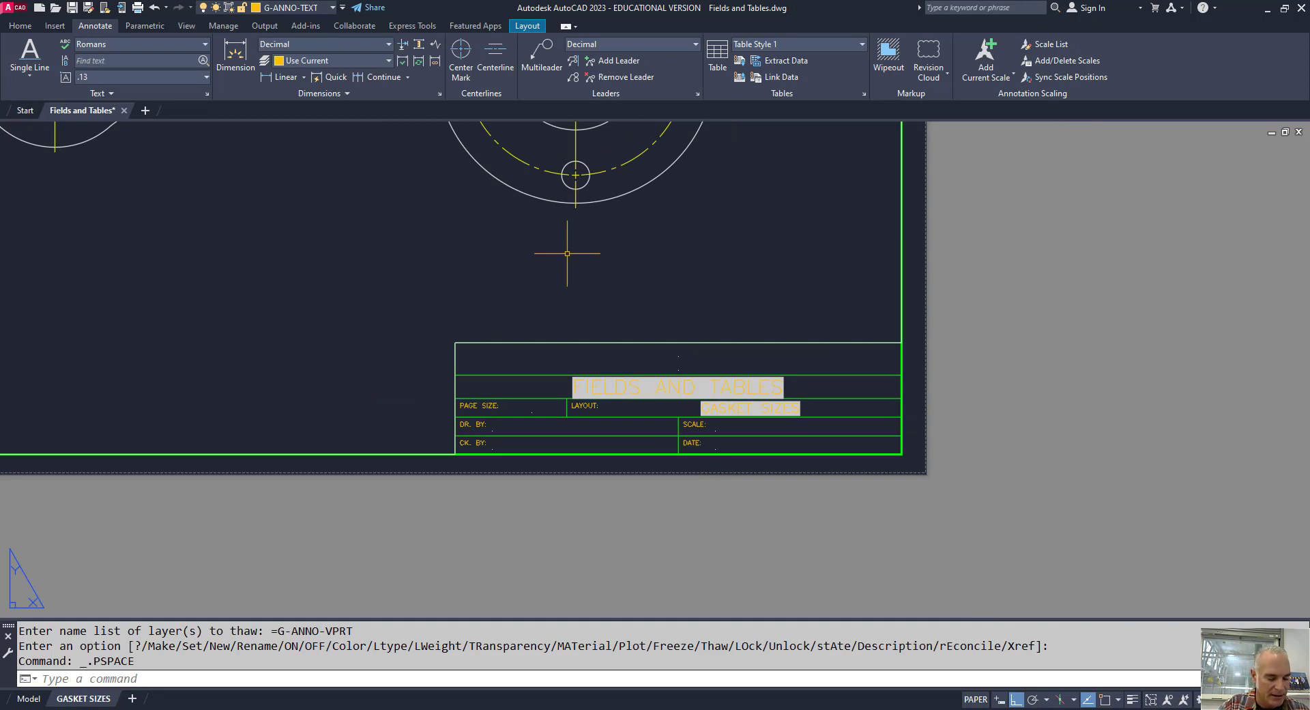
text(DT)
key(Return)
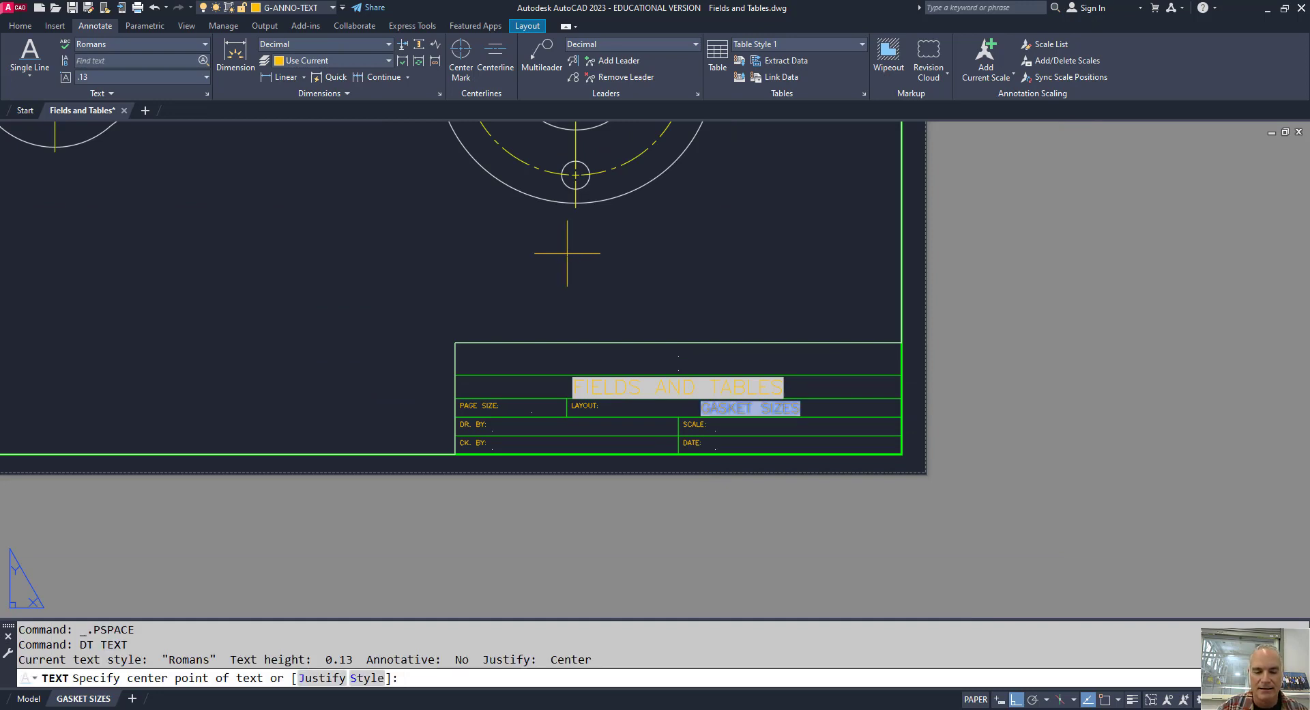
key(Return)
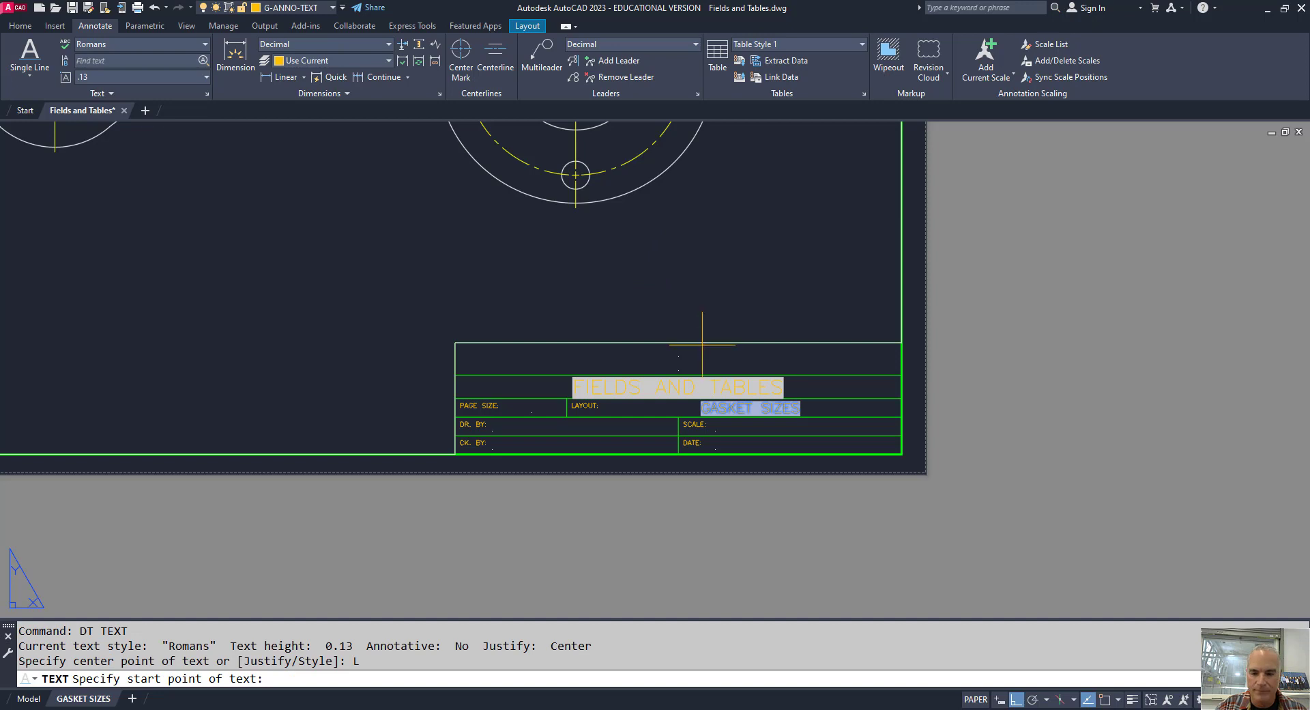
shift+right_click(735, 429)
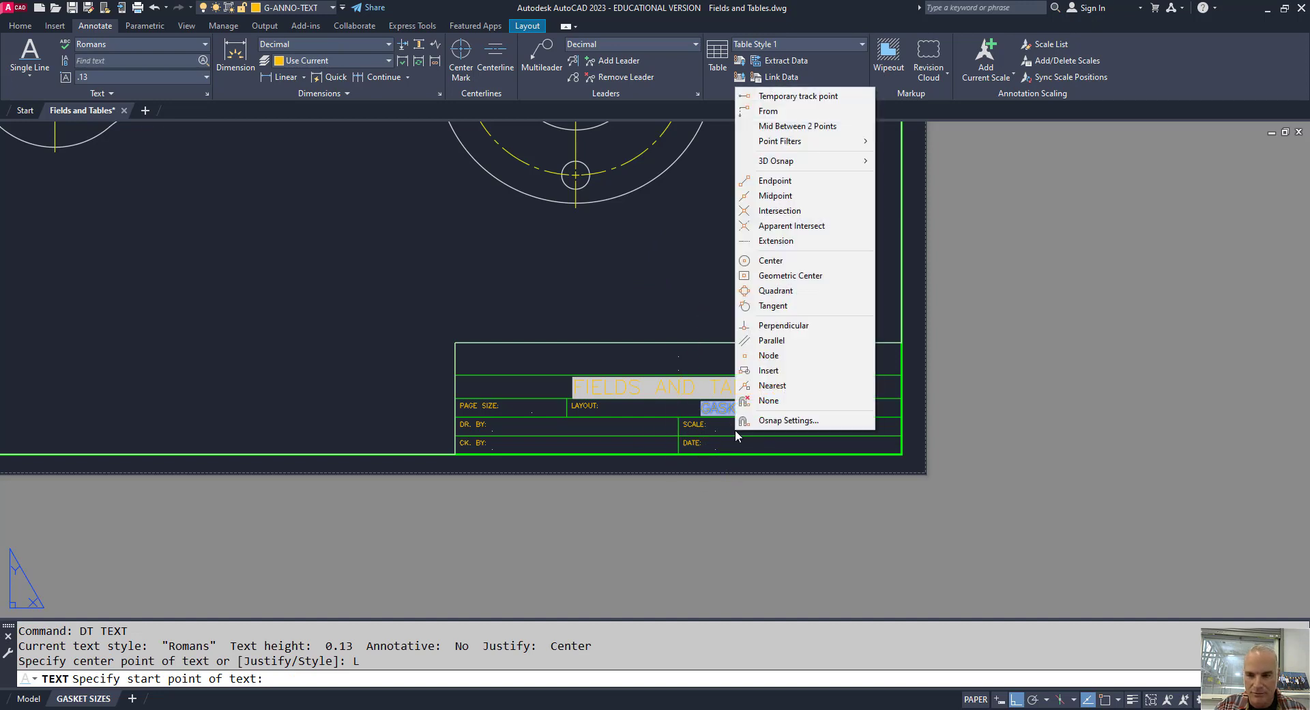
click(769, 354)
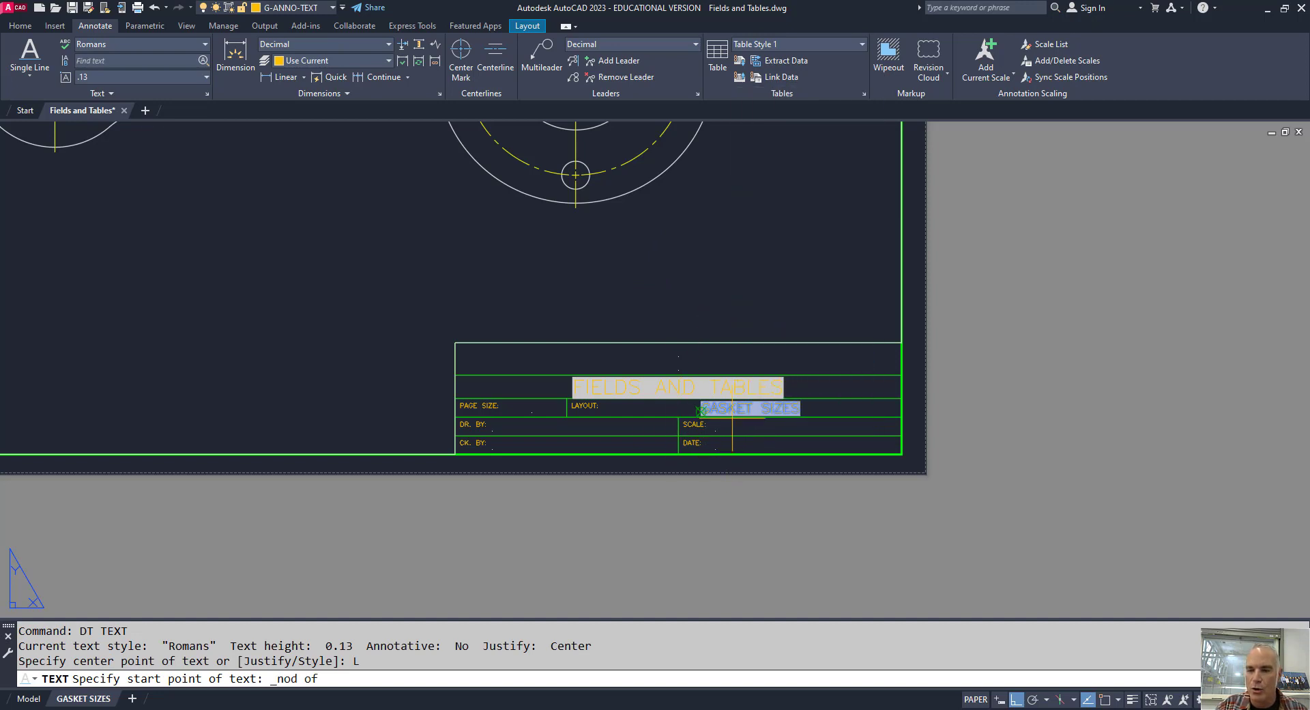
click(717, 429)
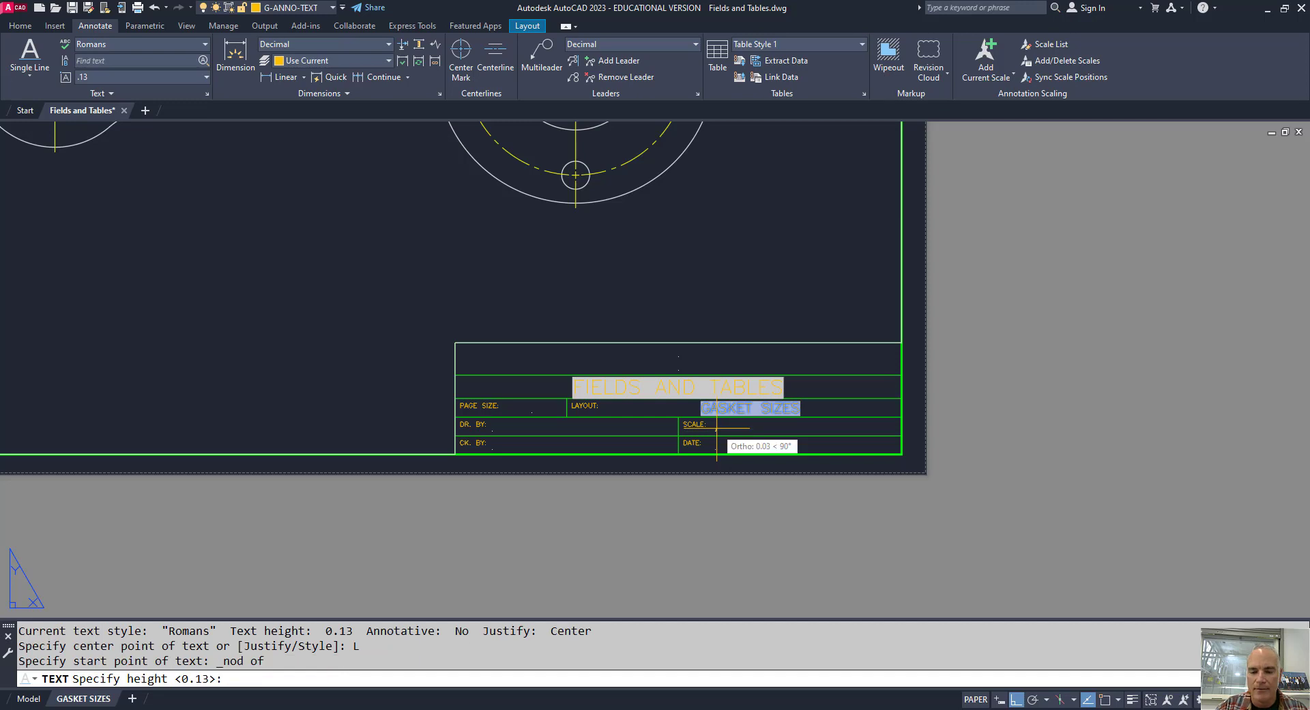
key(Return)
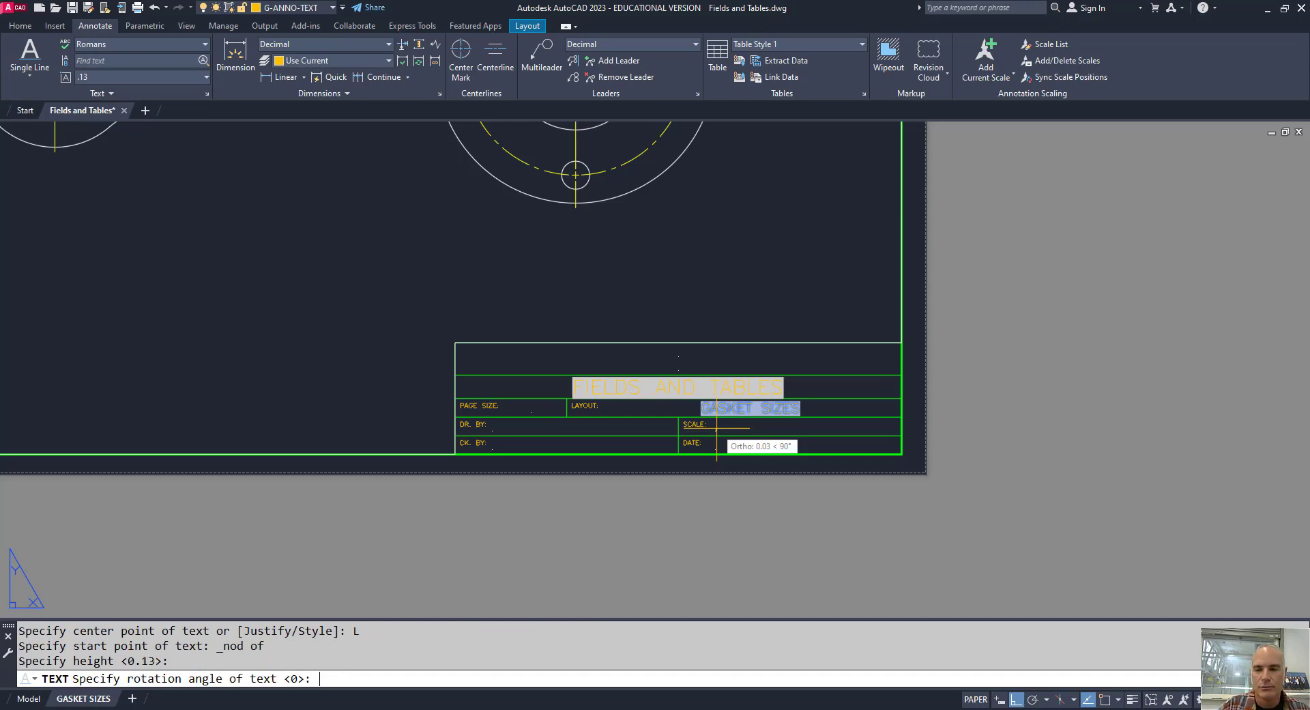
key(Return)
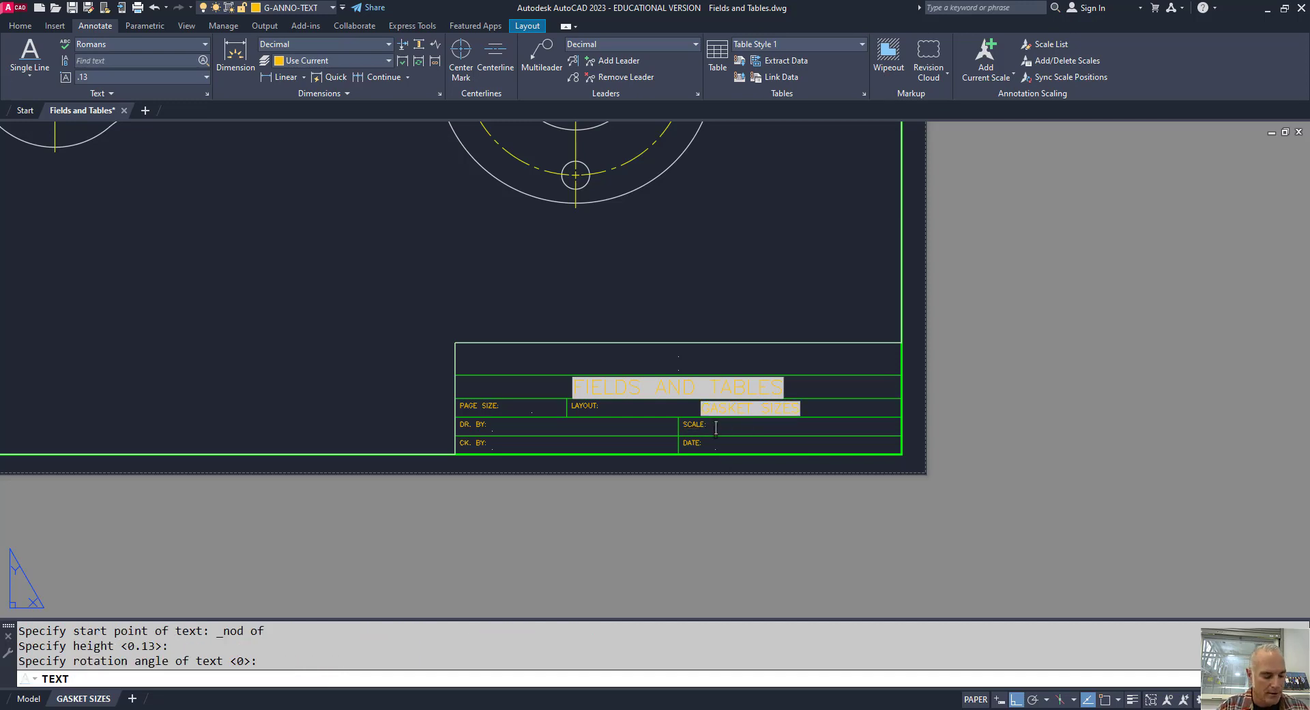
Begin an Object field for the SCALE cell text and pick the viewport boundary above the title block as its object.
key(ctrl+f)
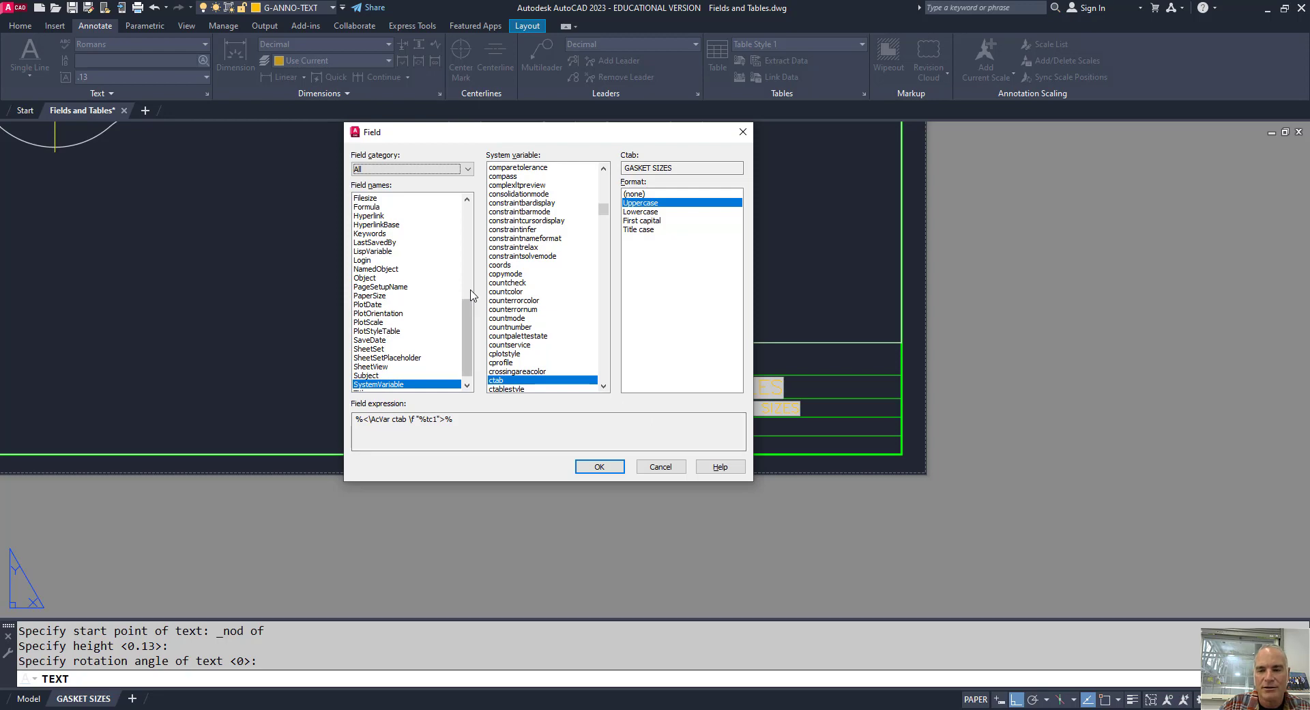
click(361, 278)
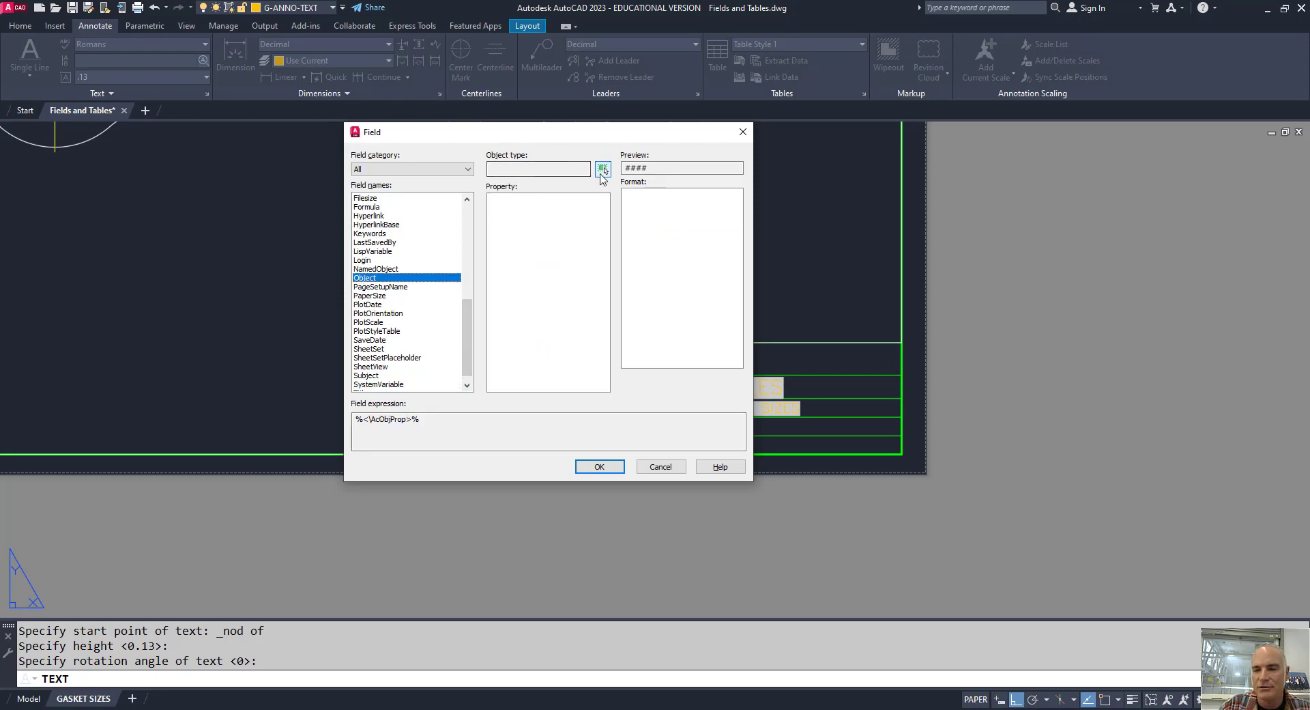
click(603, 169)
key(F3)
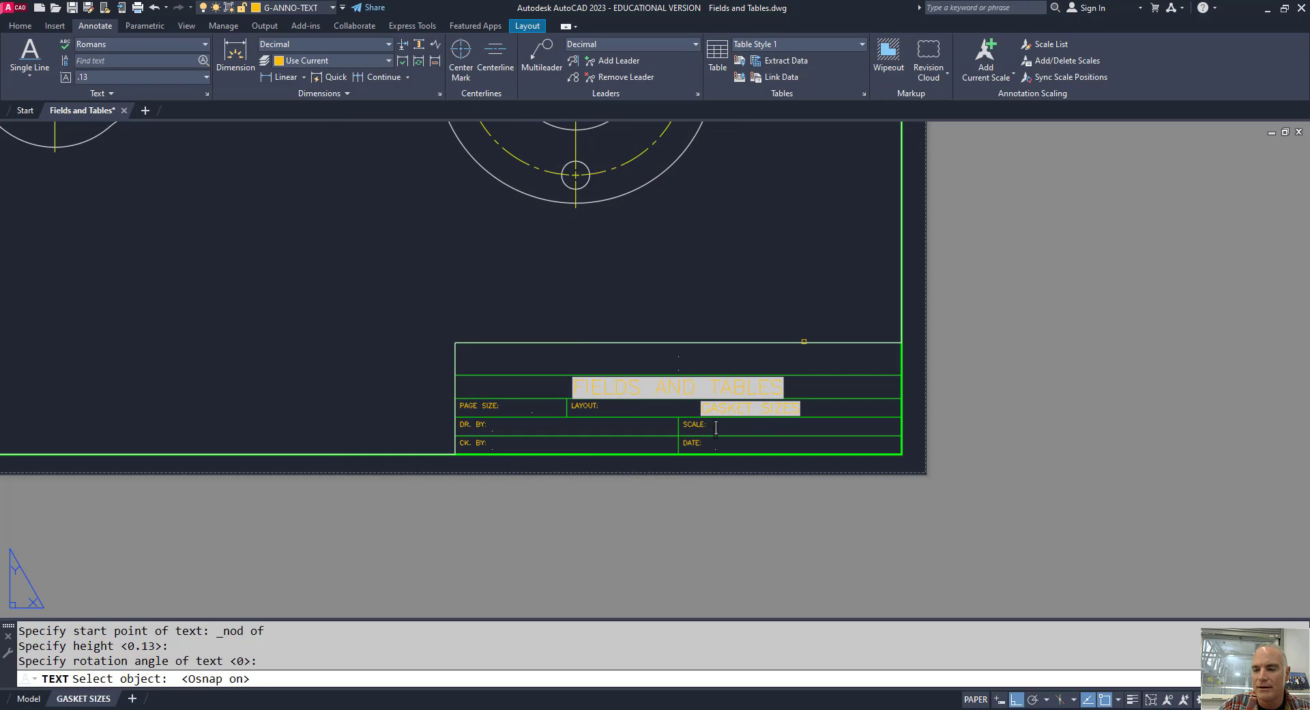
click(804, 341)
drag(537, 169, 477, 168)
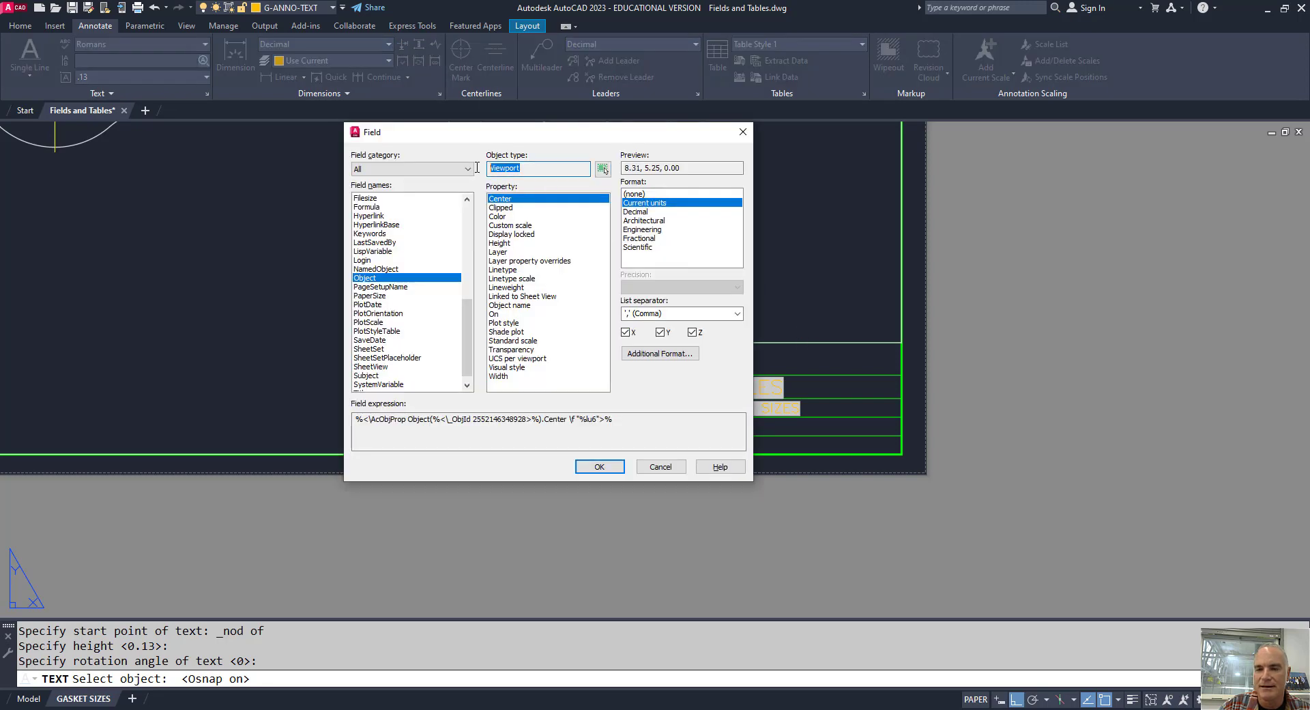
Set the field to the viewport's Custom scale property in the Use scale name format, insert it and finish the text.
click(499, 226)
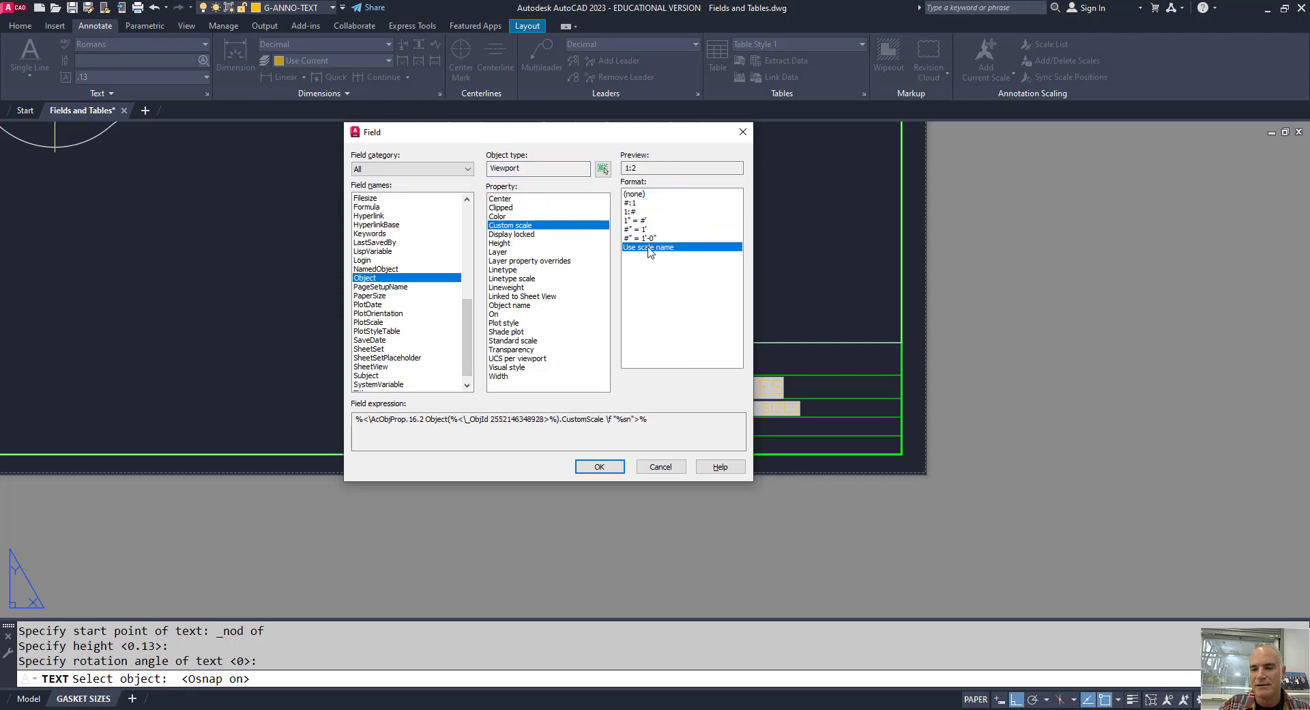
drag(638, 169, 620, 170)
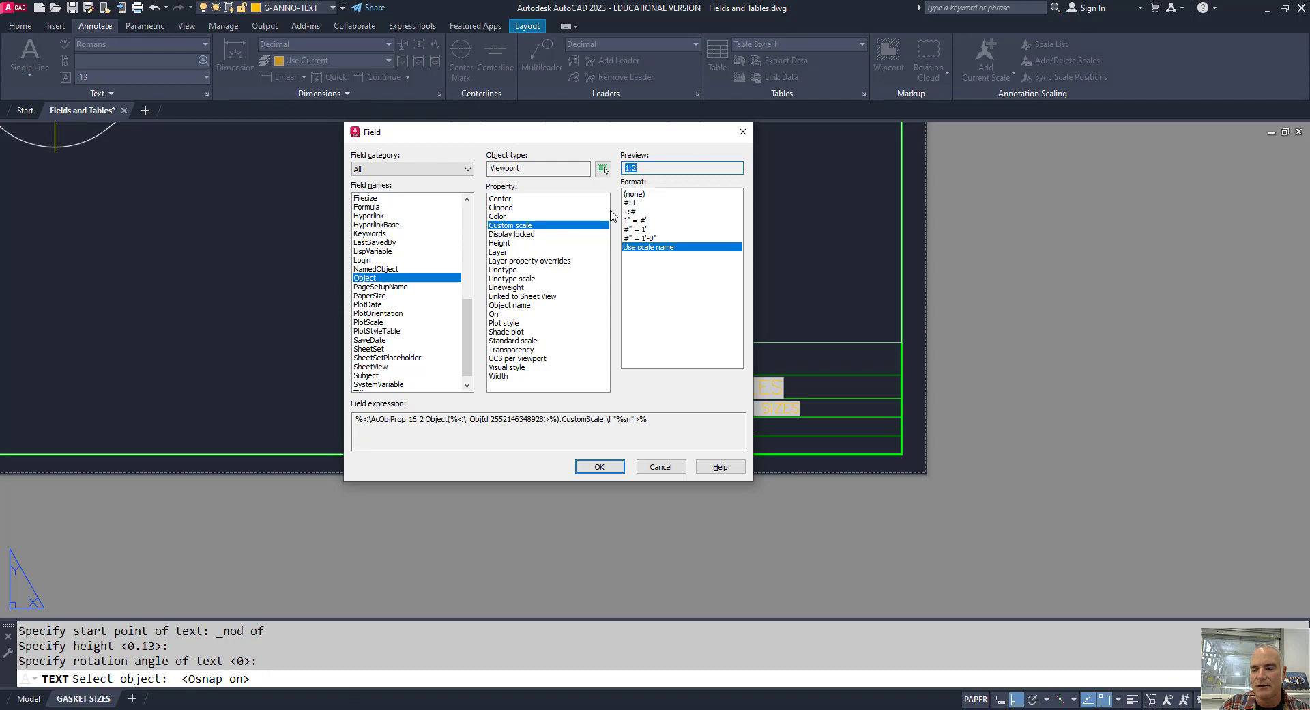
click(611, 466)
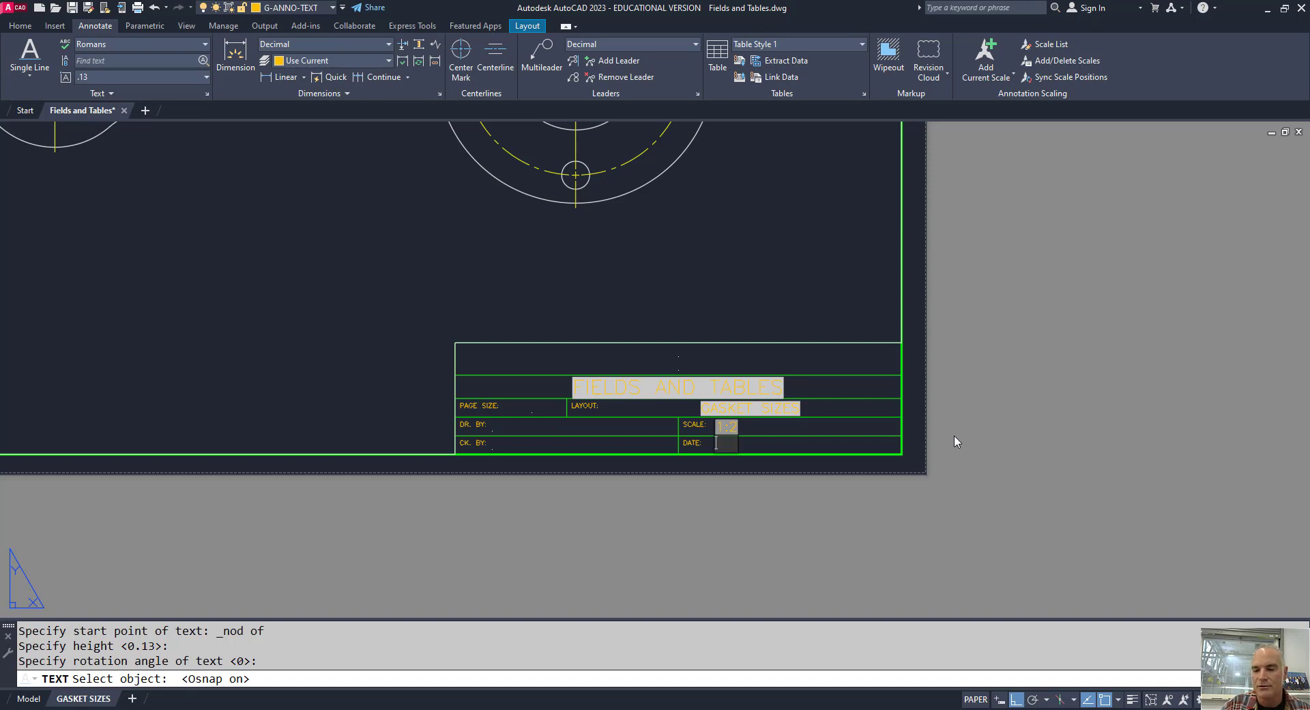
key(Return)
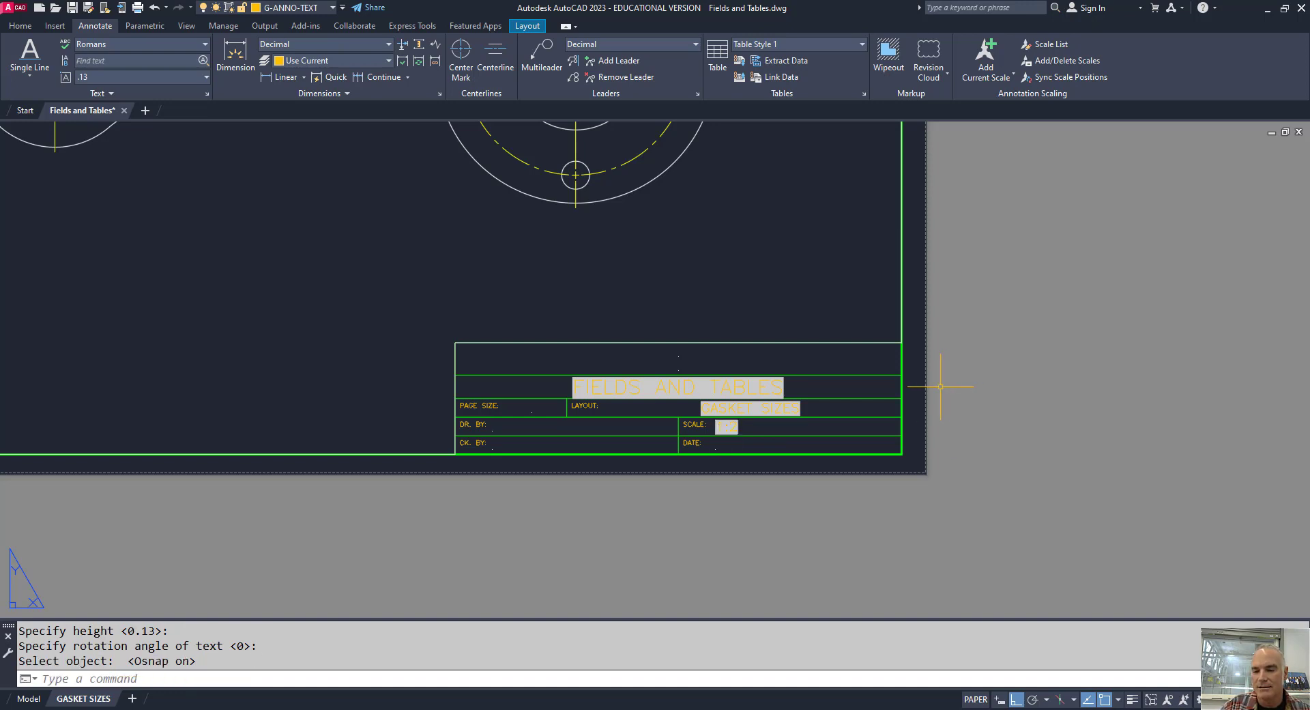
Activate the gasket viewport, set its scale to 1:1 and return to paper space.
scroll(506, 257, down, 4)
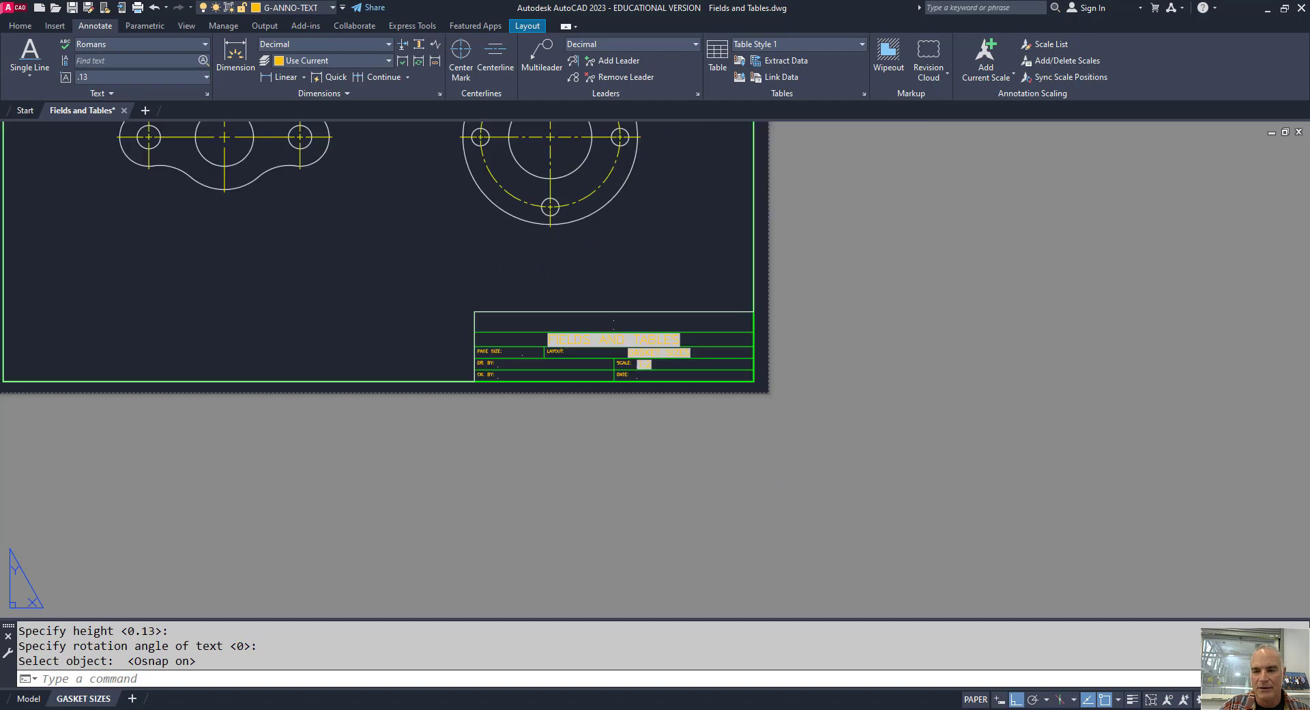
double_click(554, 372)
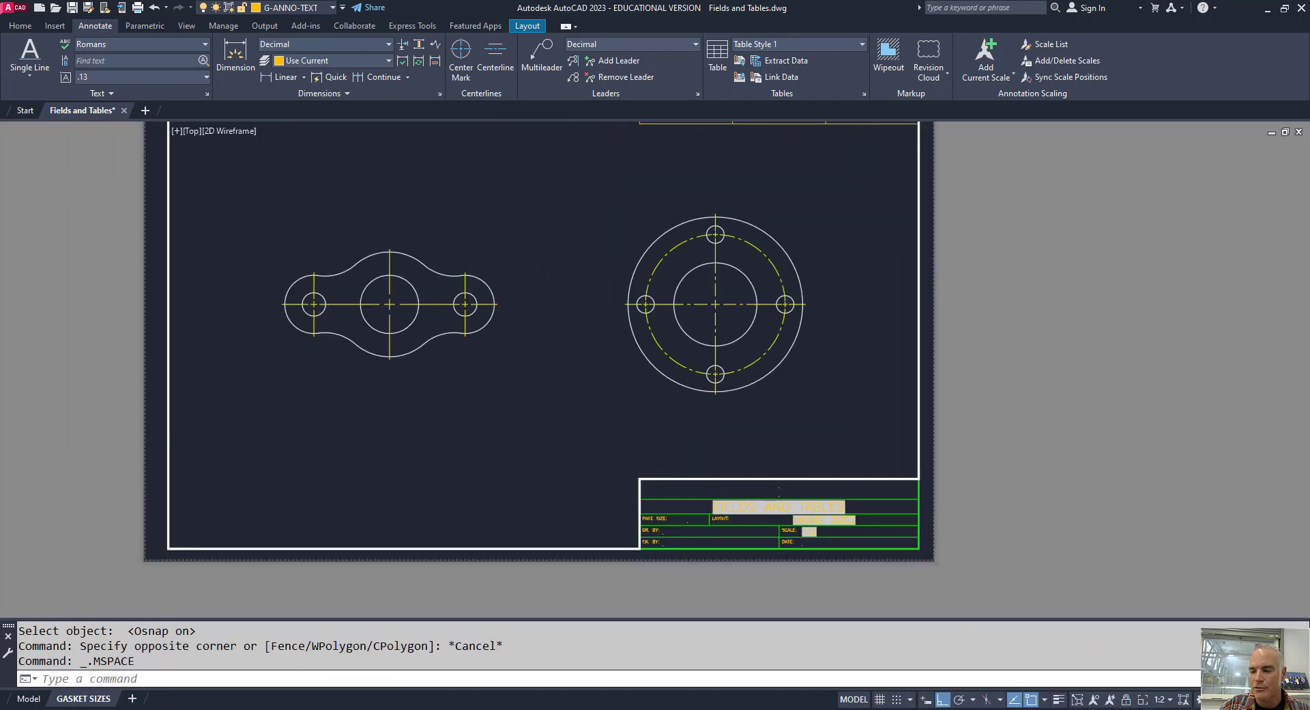
click(1167, 699)
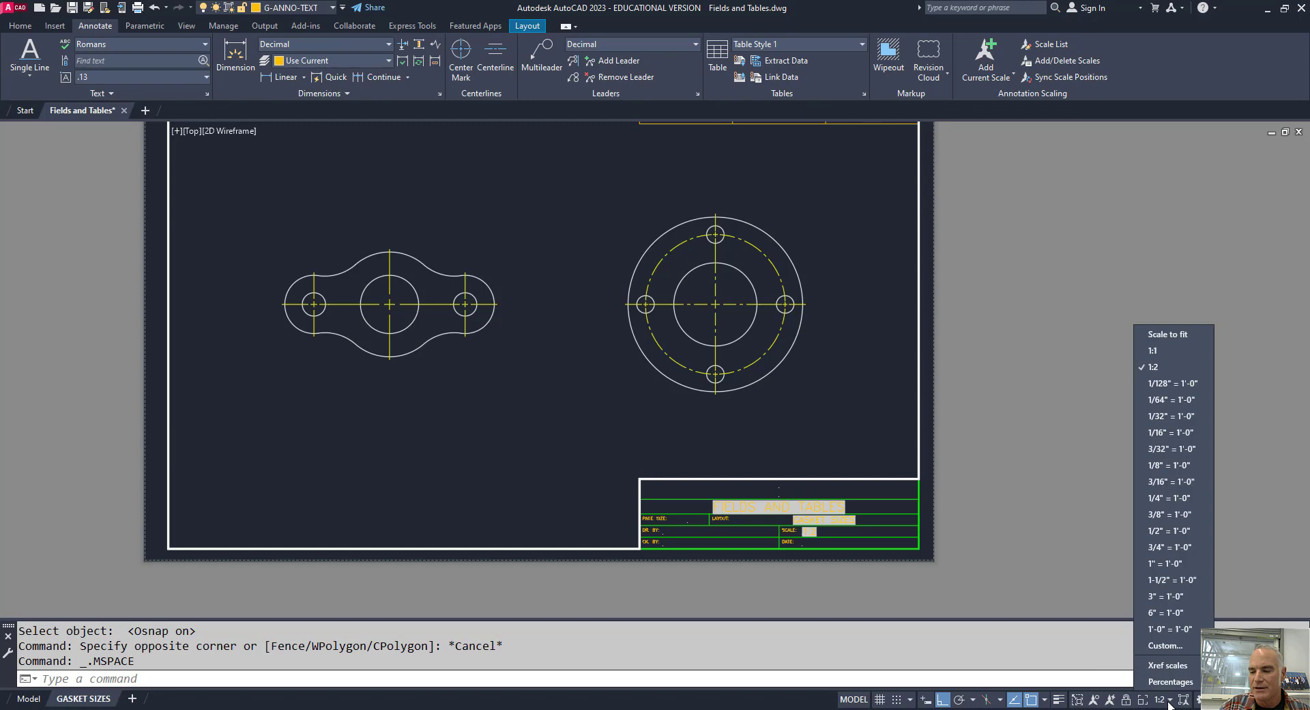
click(1158, 351)
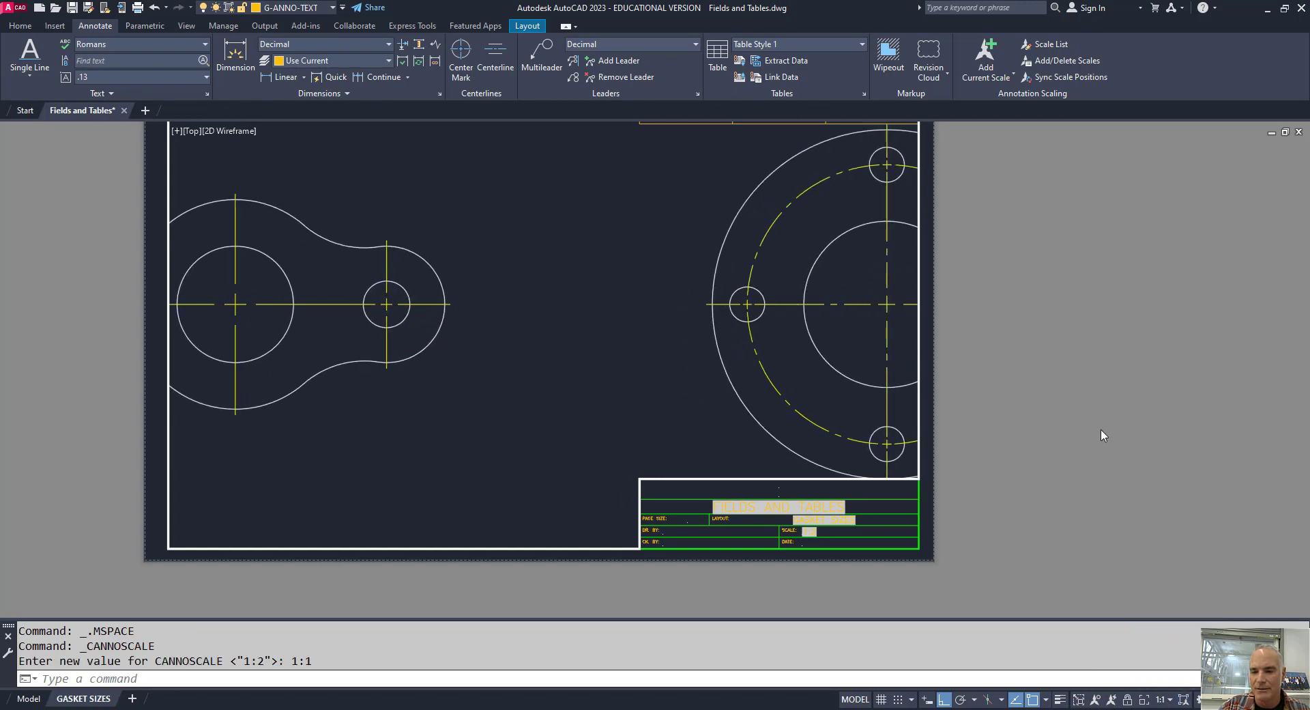
double_click(1019, 486)
Regenerate the layout to update the scale field in the title block.
scroll(855, 573, up, 3)
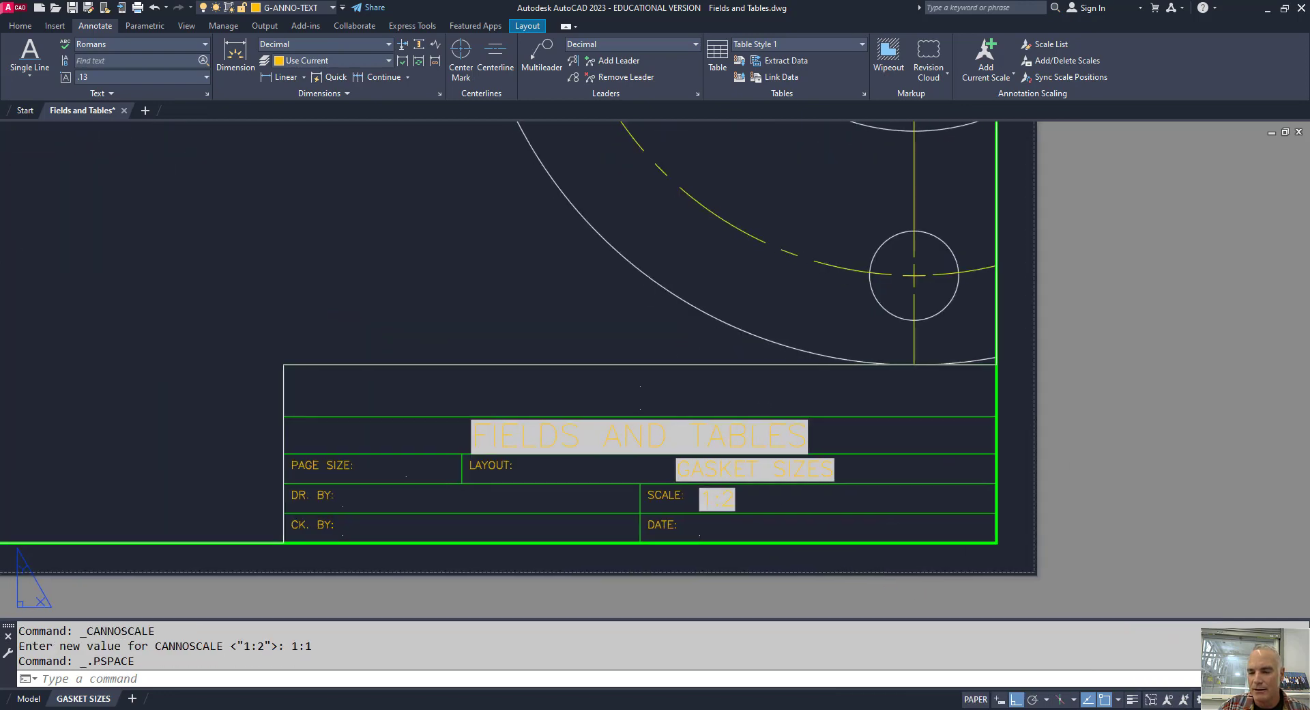
text(re)
key(Return)
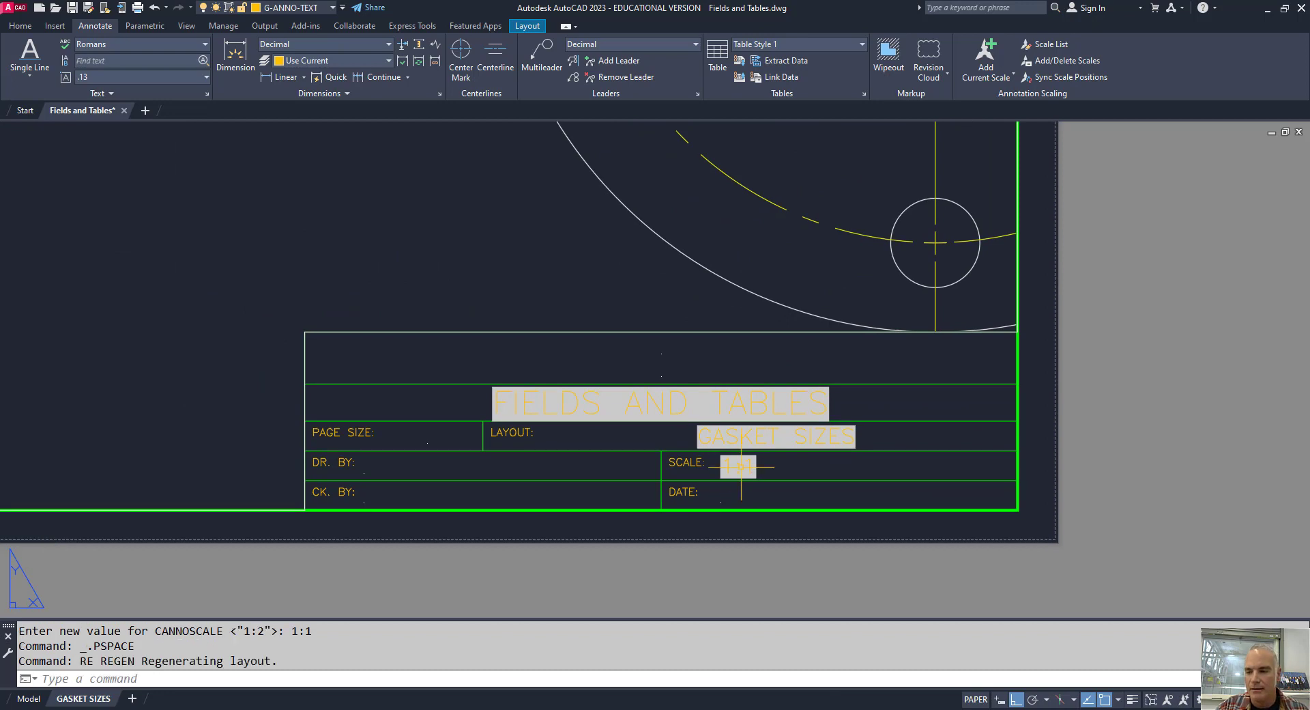